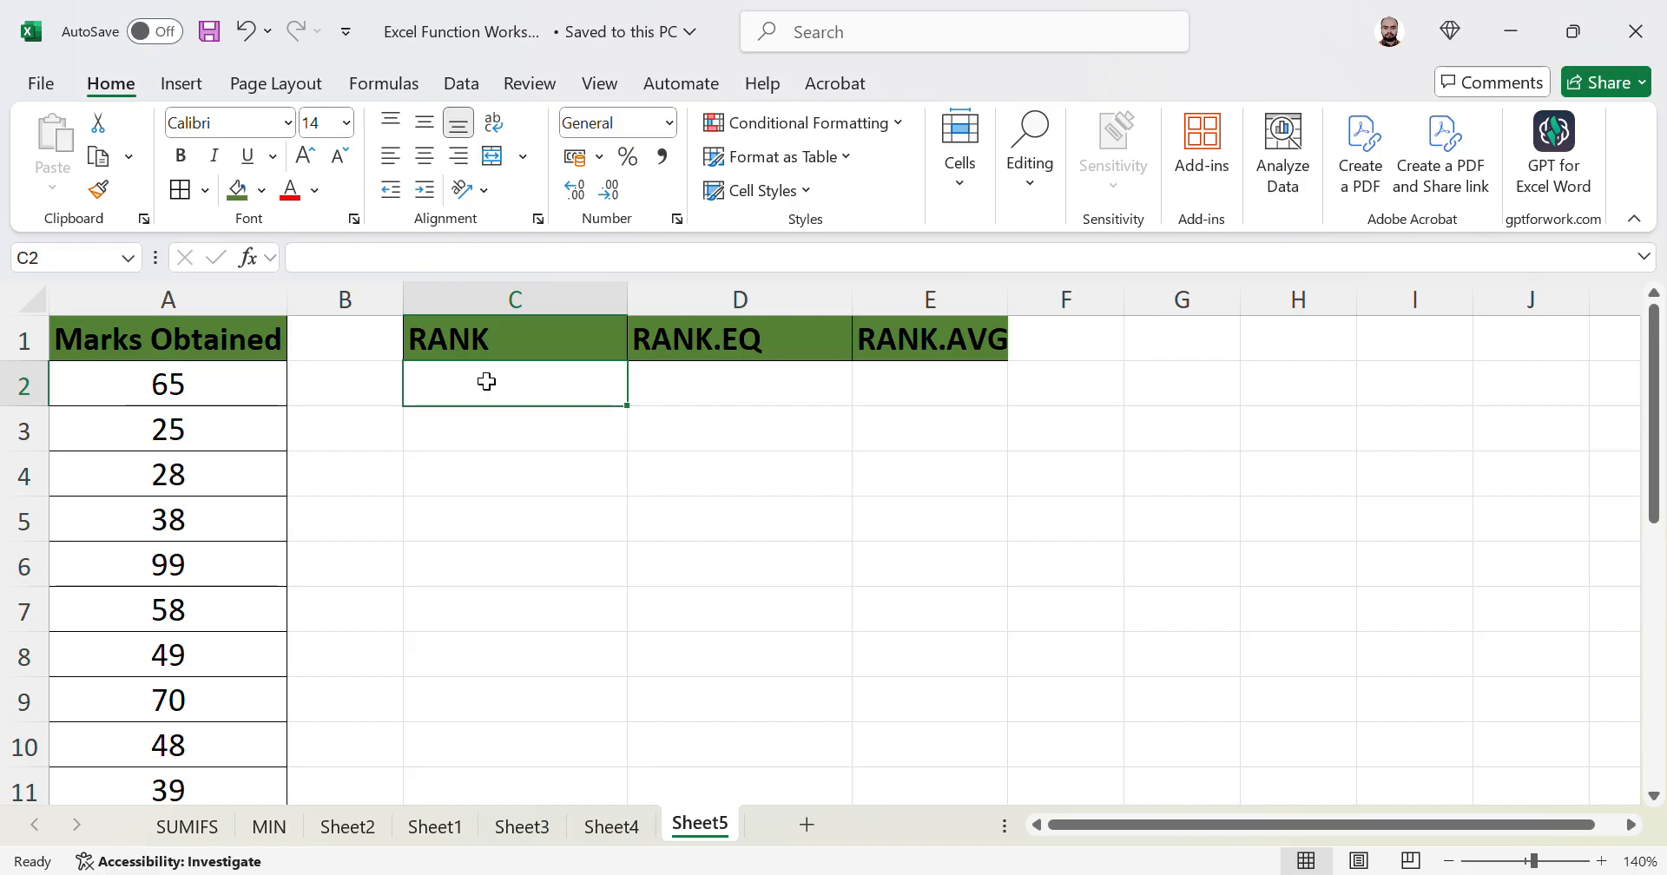
- Enter =RANK(A2,A2:A22,0) in C2 so the mark 65 ranks 10th
text(=RANK)
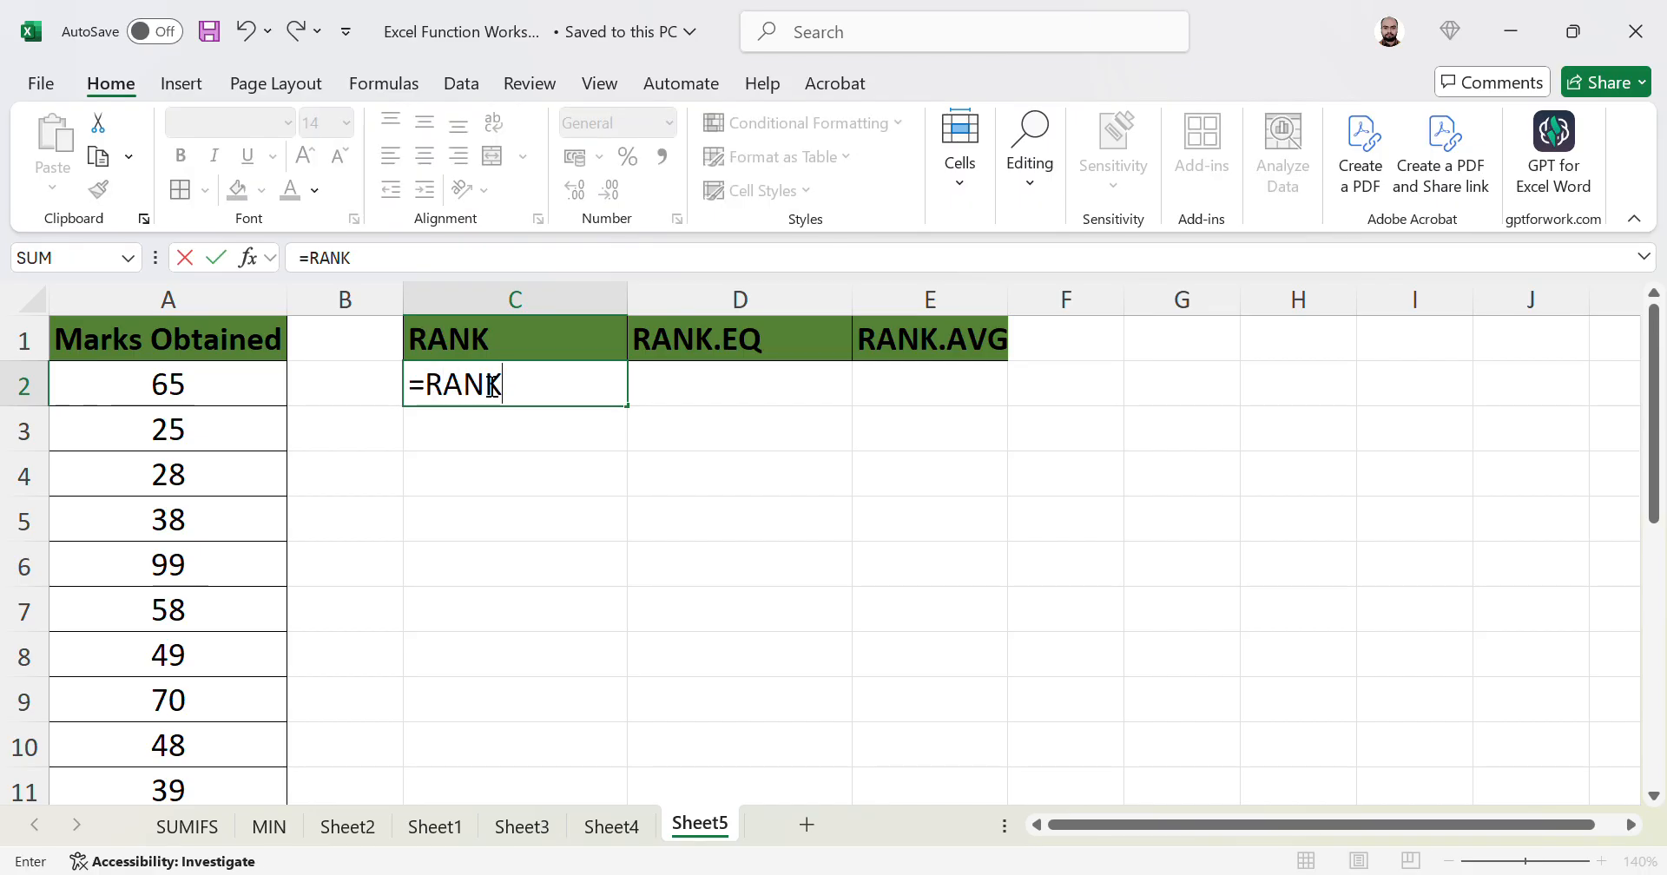
text(()
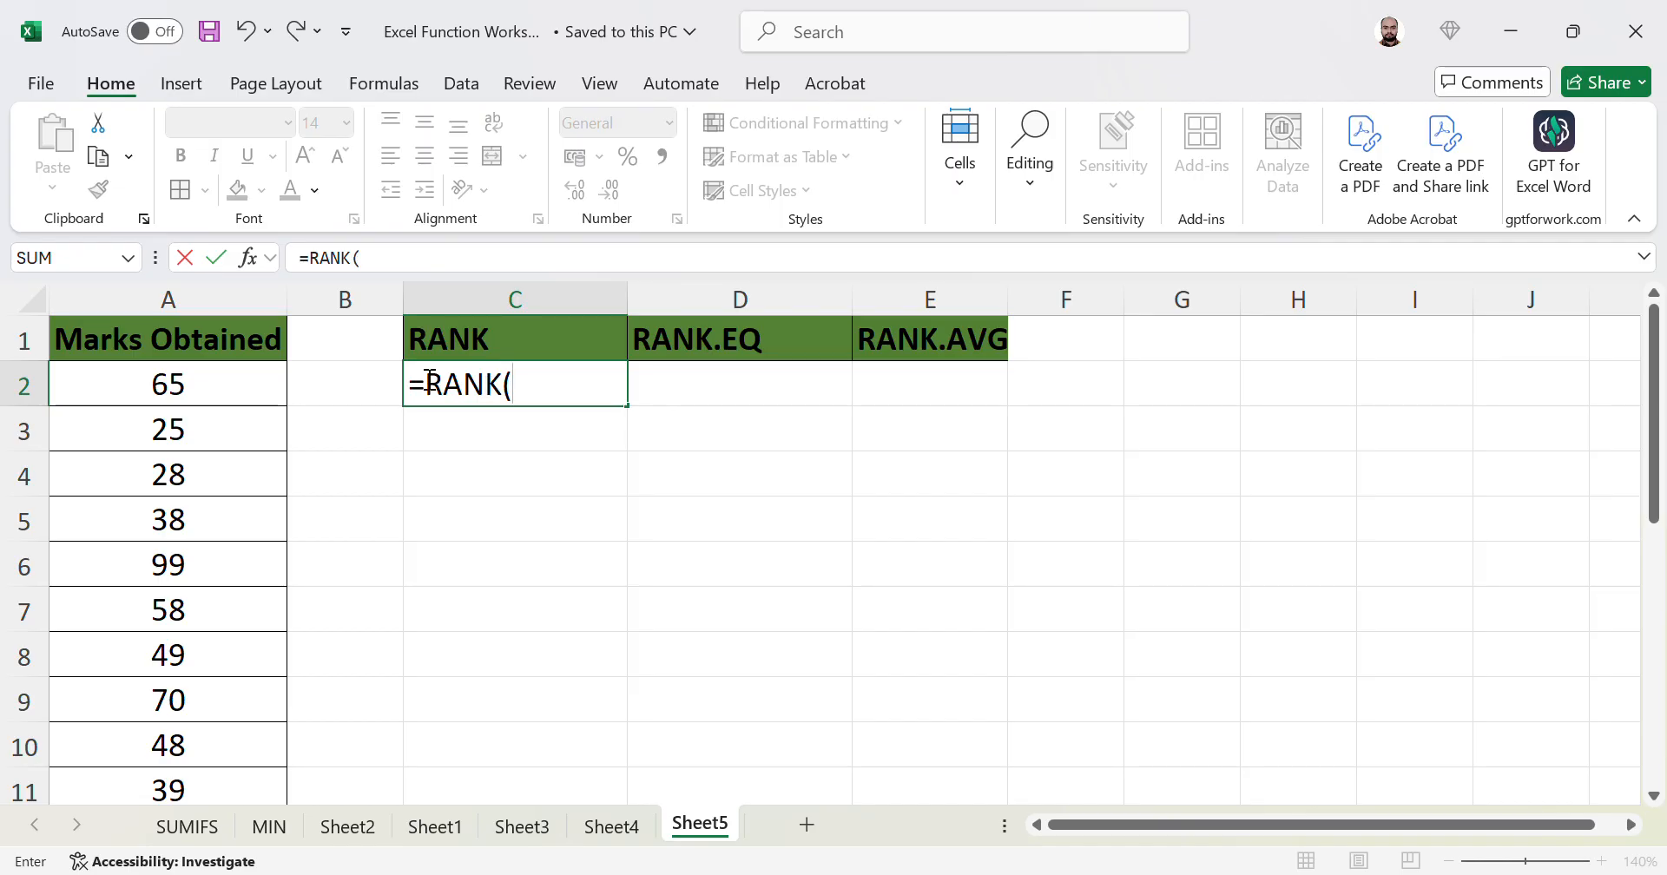
click(237, 394)
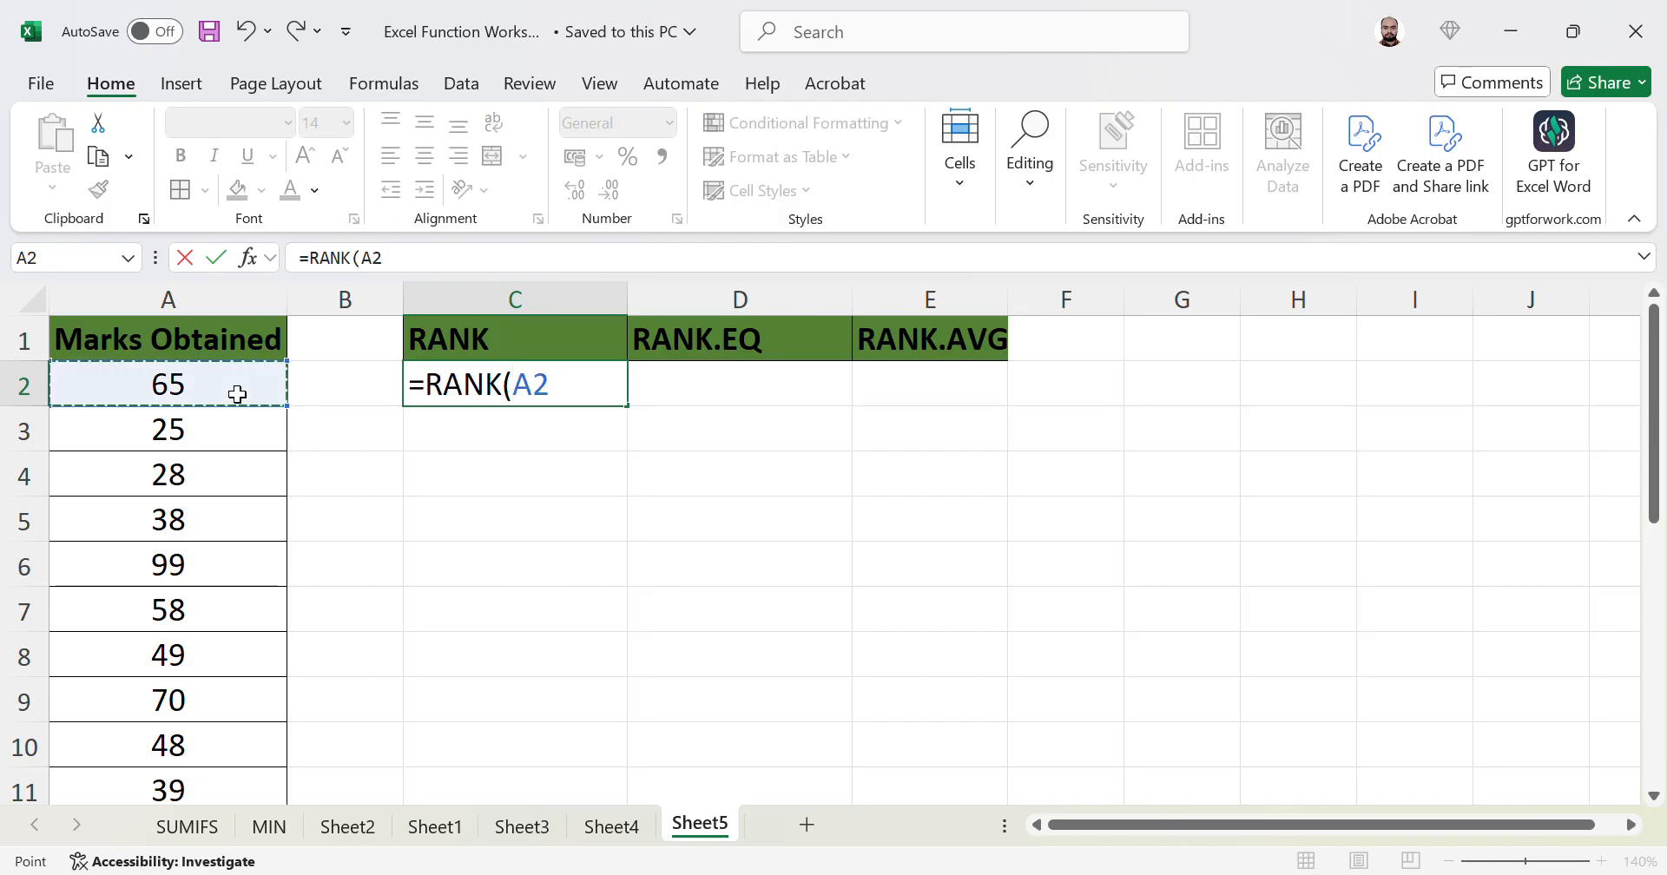
text(,)
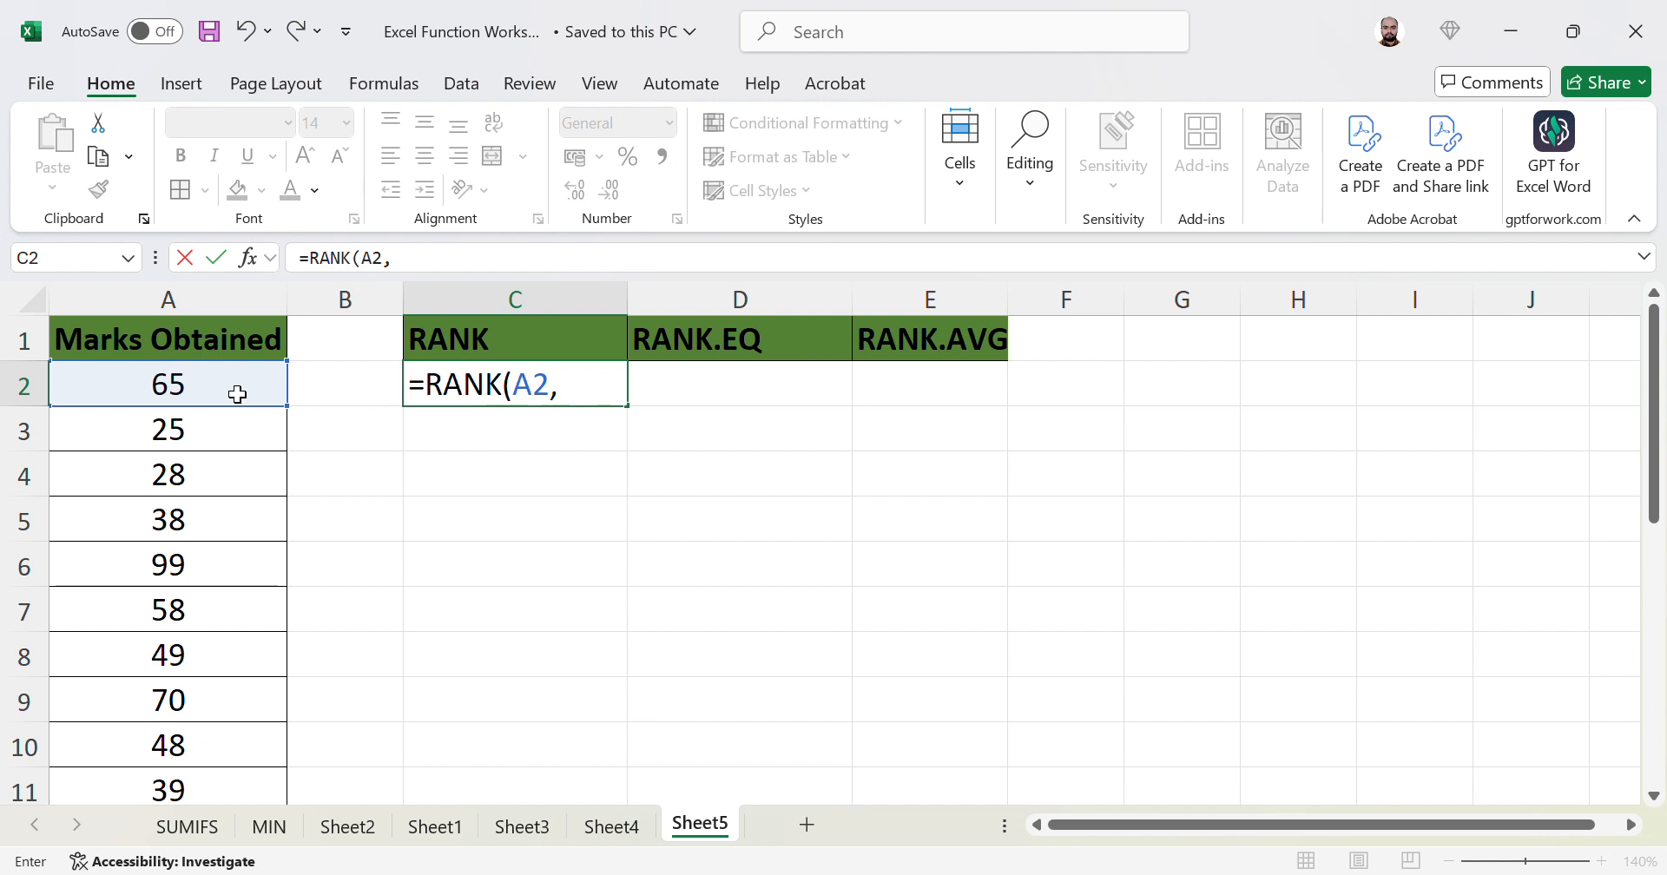
click(237, 394)
key(ctrl+shift+Down)
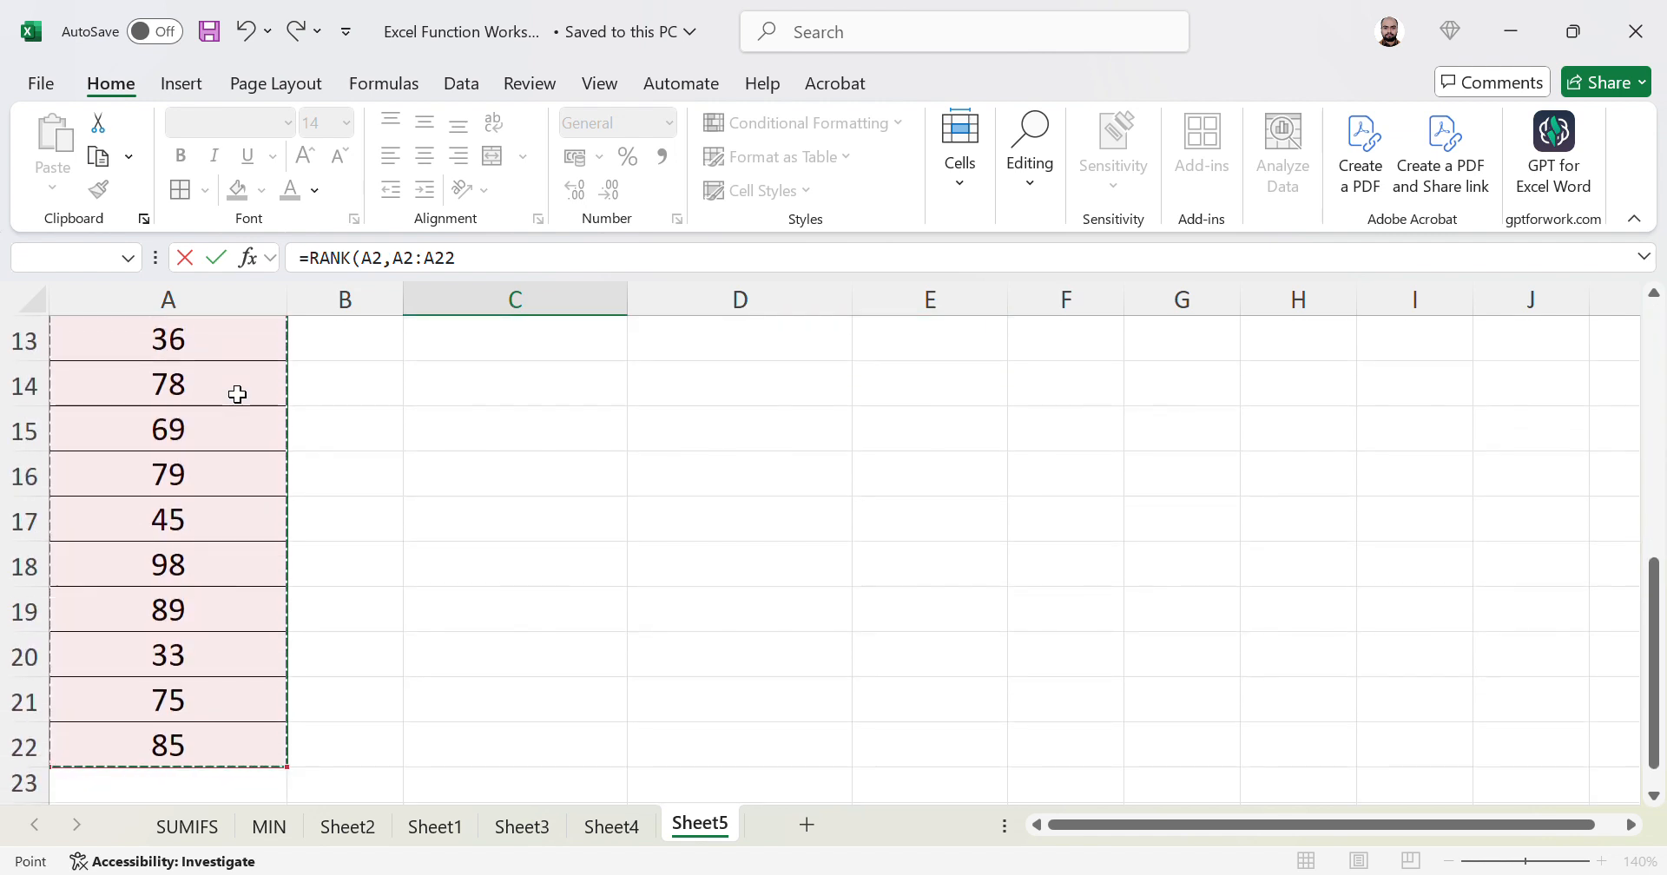
text(,)
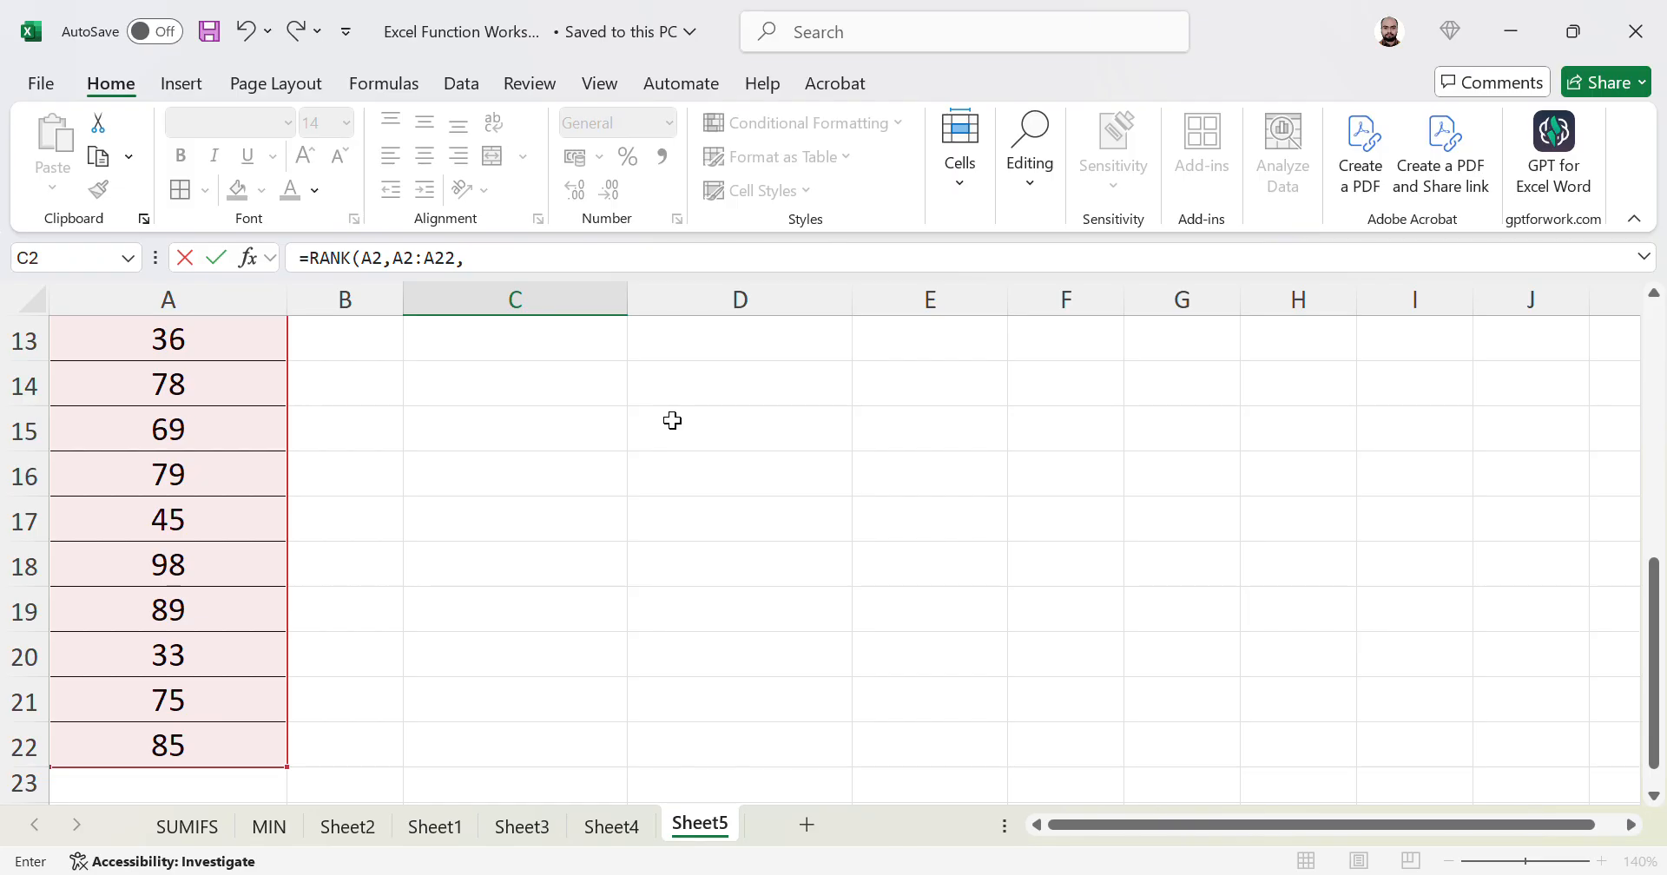
text(0))
key(Return)
key(Up)
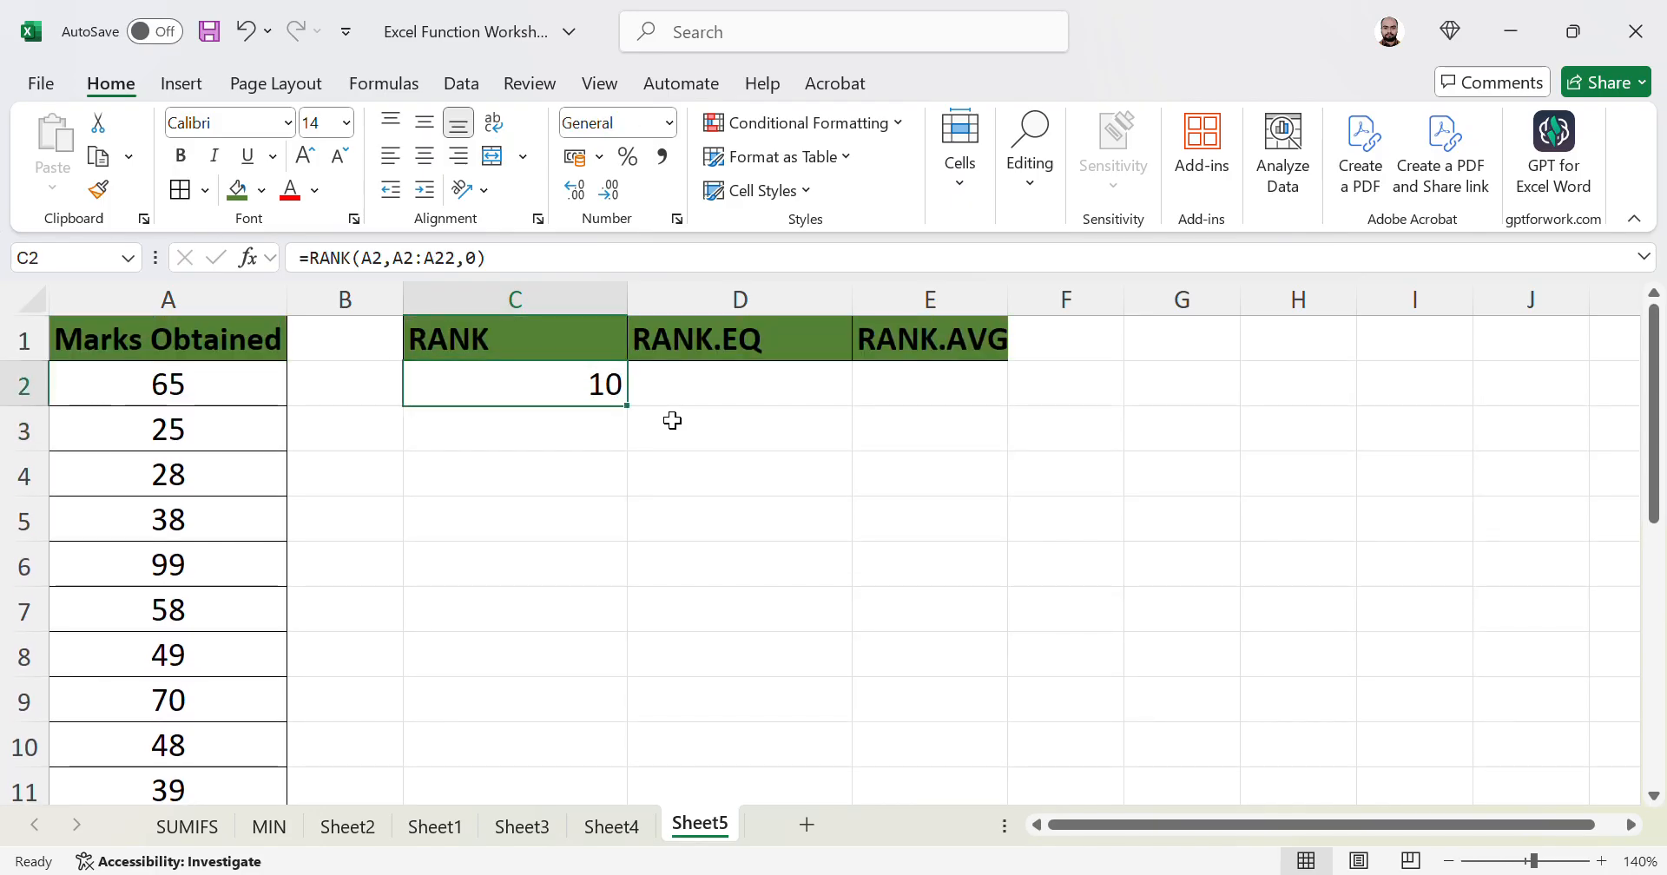
- Fill the RANK formula from C2 down to C22 and check the copied formulas
drag(638, 417, 638, 691)
click(568, 558)
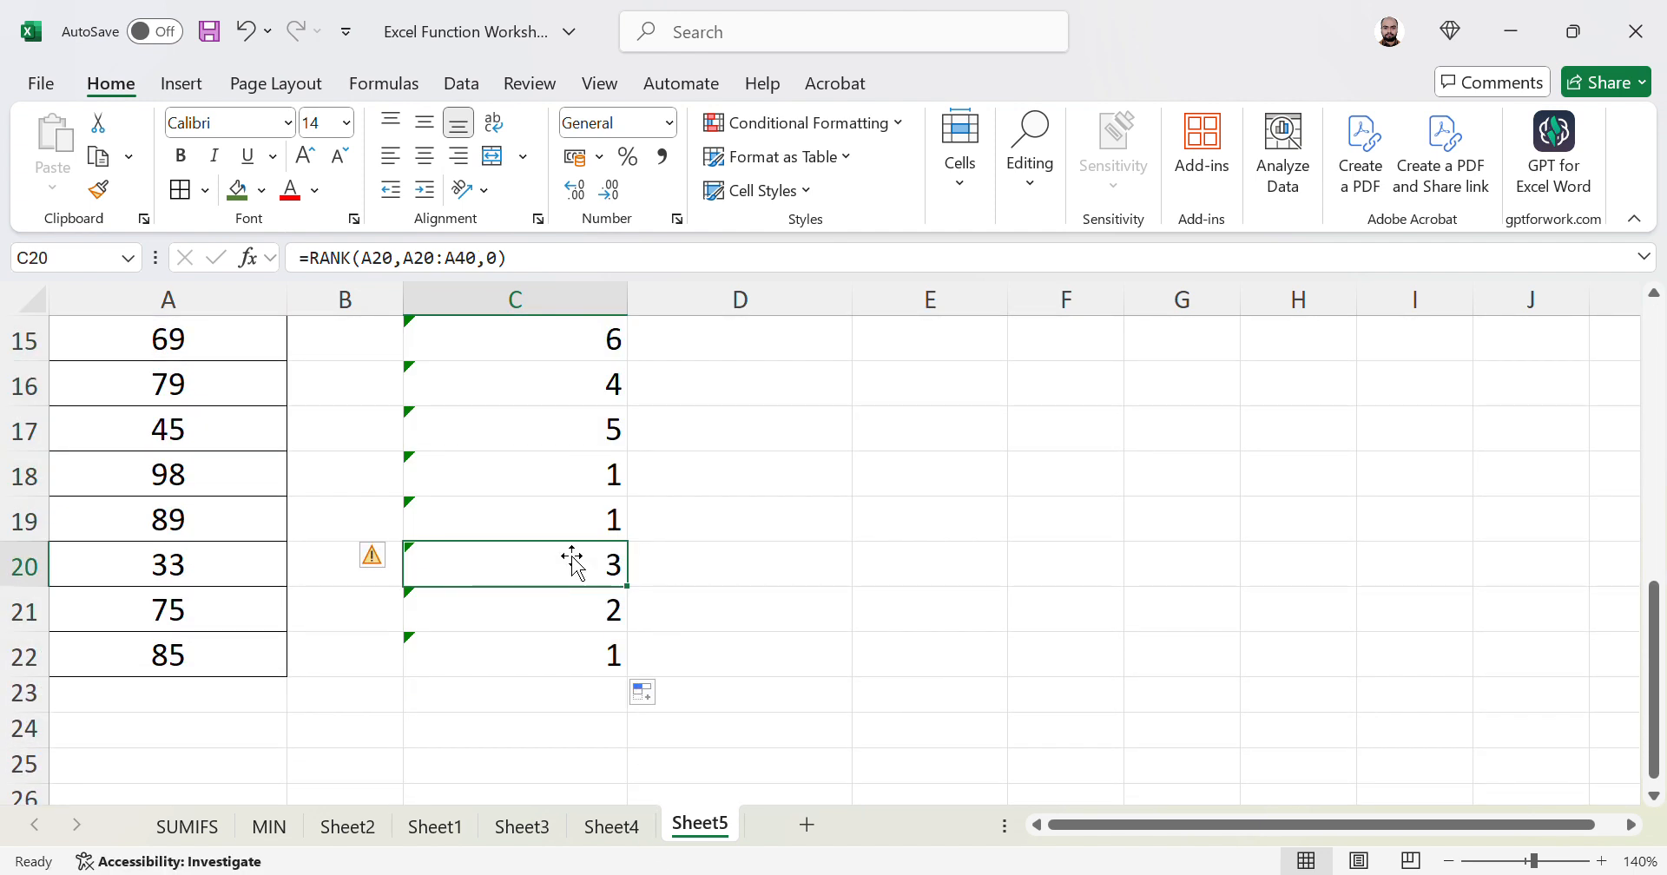
key(ctrl+Up)
key(Down)
key(Down)
key(Down)
key(Down)
key(Down)
key(Up)
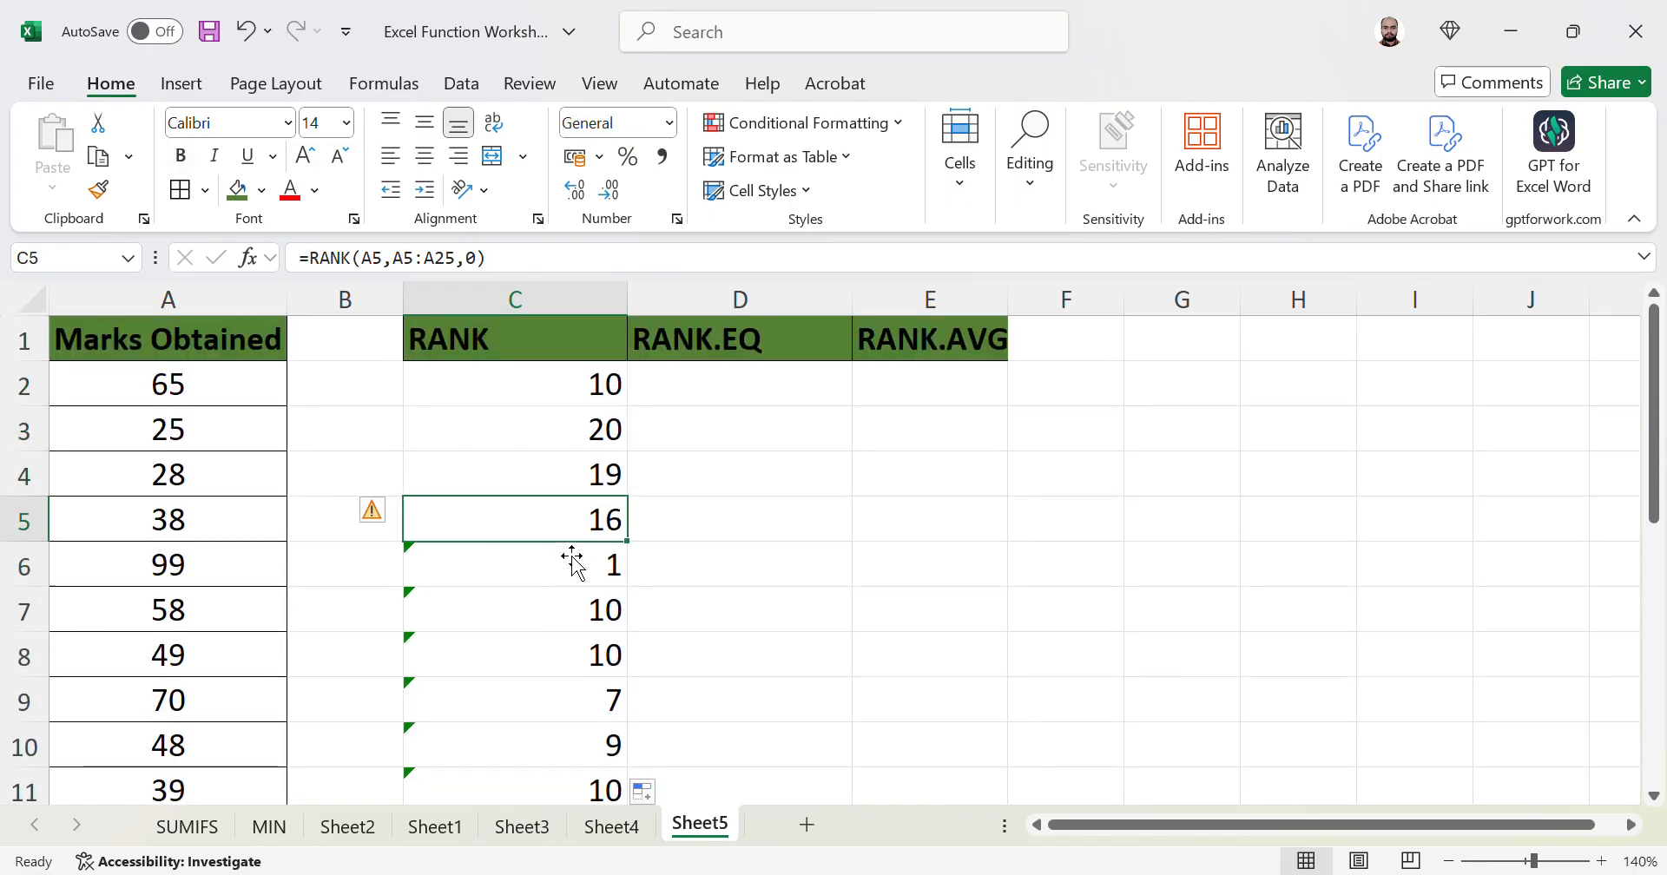
key(Up)
key(Up)
key(Up)
- Compare marks such as 99 and 58 with their ranks, showing C3's range shifted to A3:A23
key(Left)
key(Left)
key(Right)
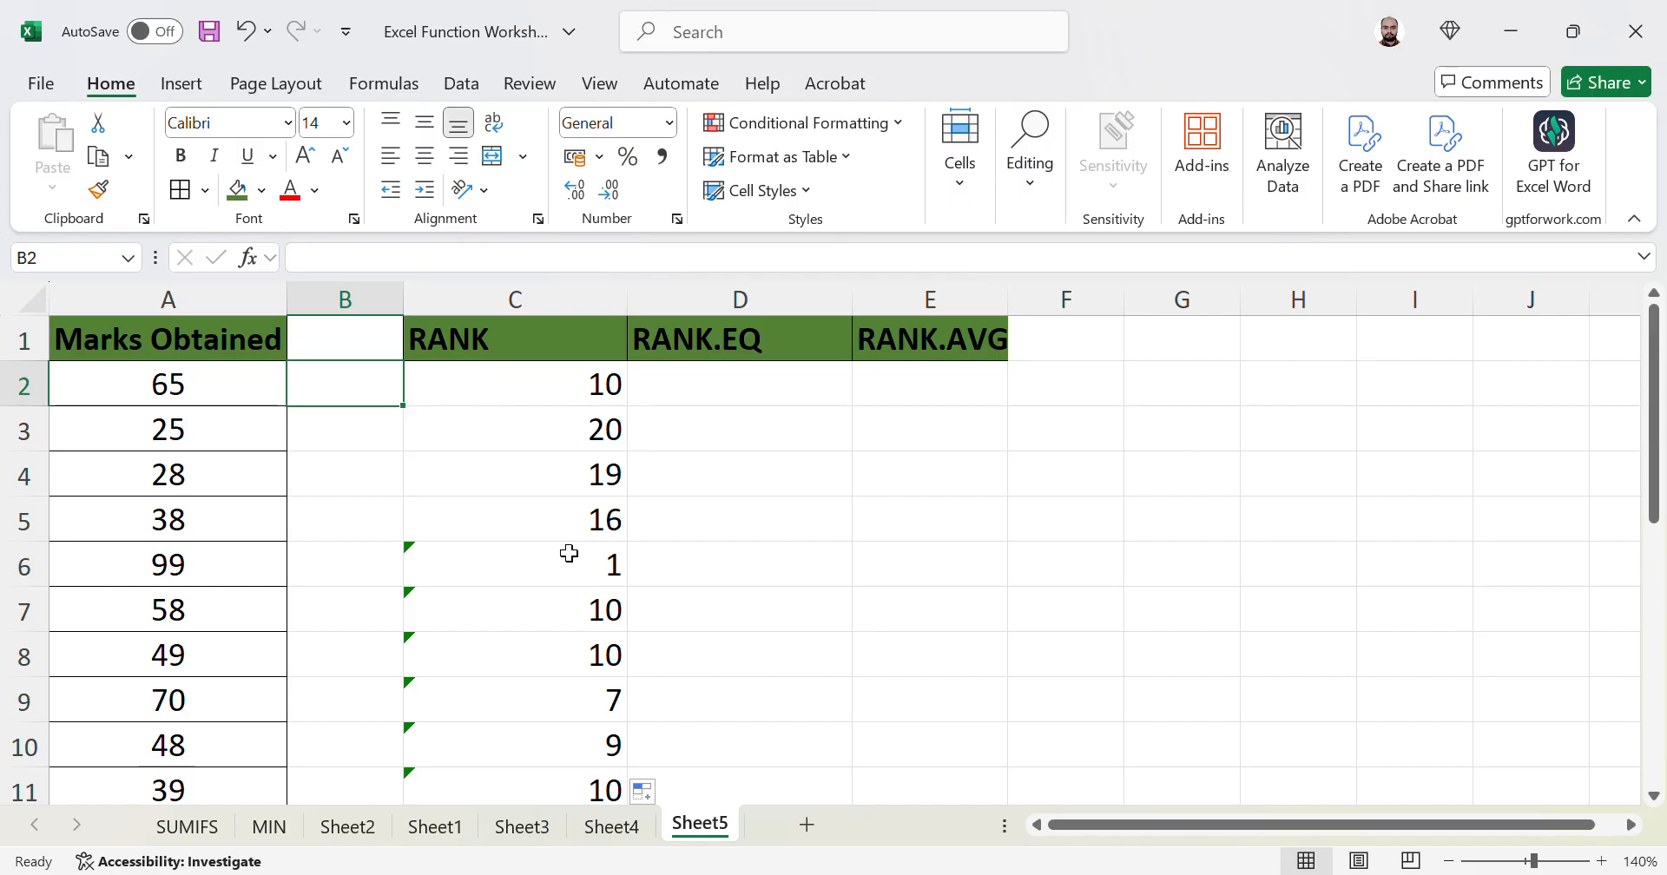
key(Right)
key(Right)
key(Left)
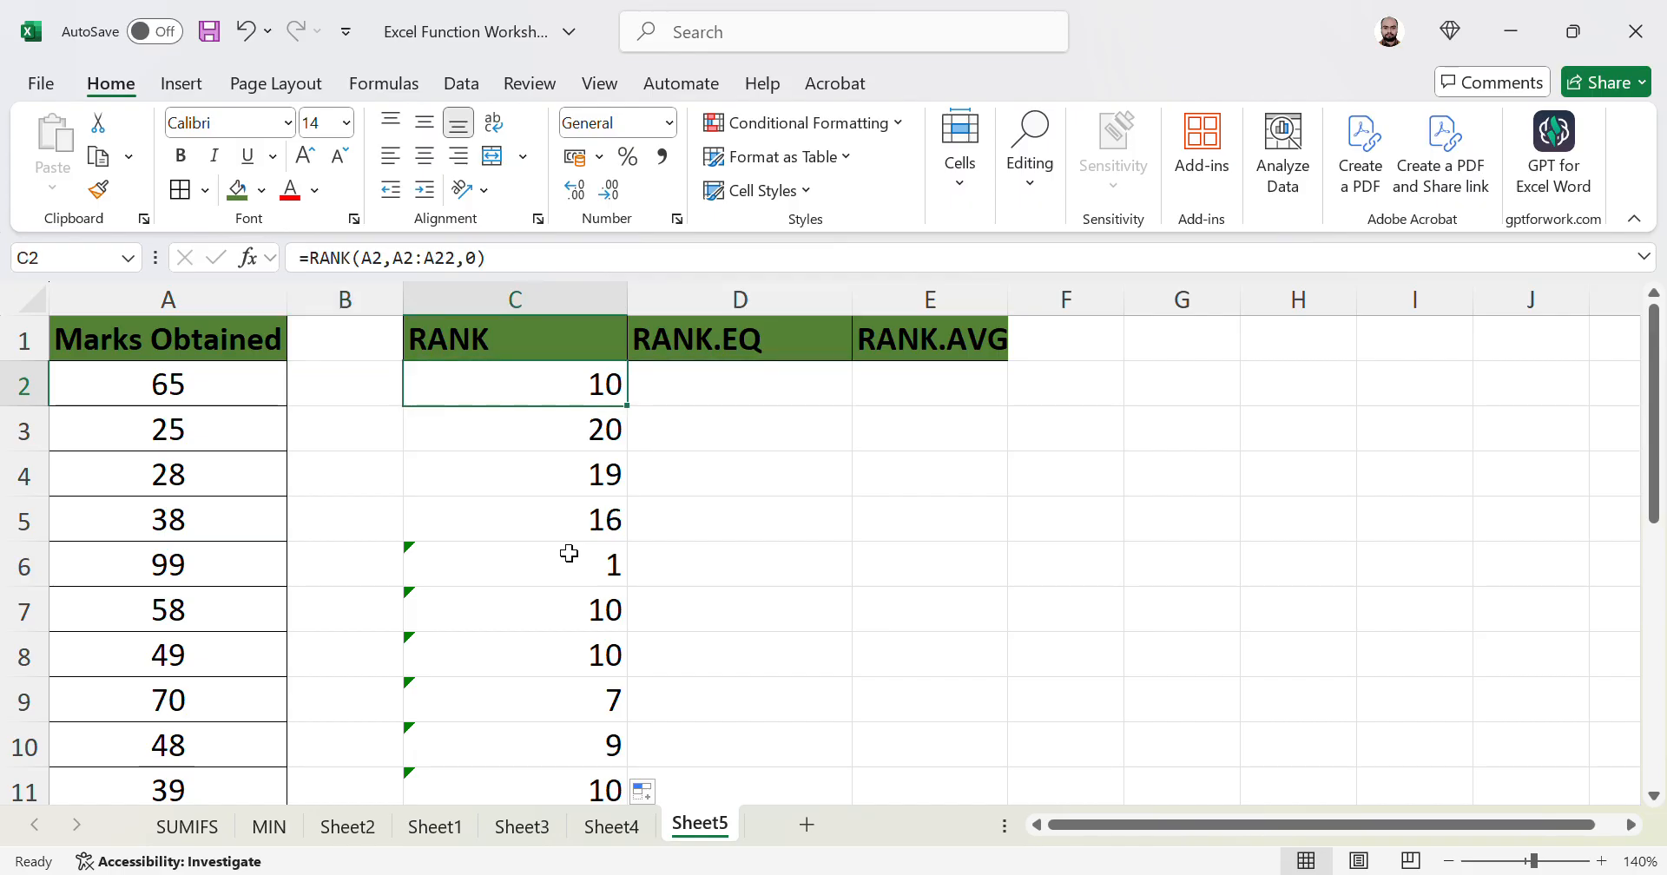
key(Down)
key(Down)
key(Down)
key(Down)
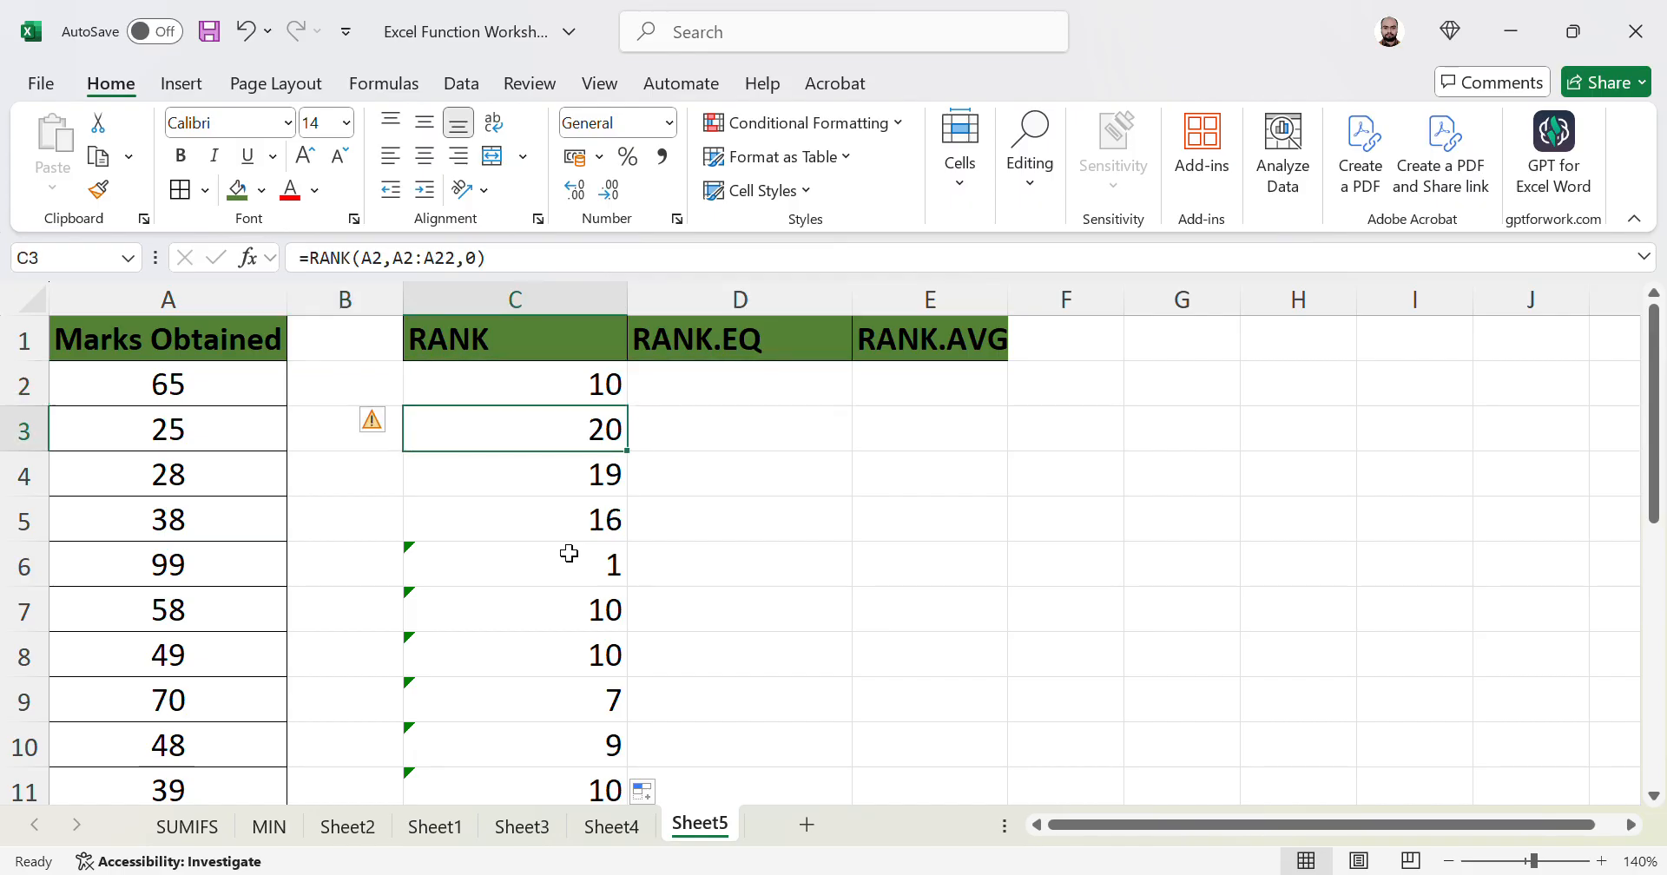
key(Left)
key(Left)
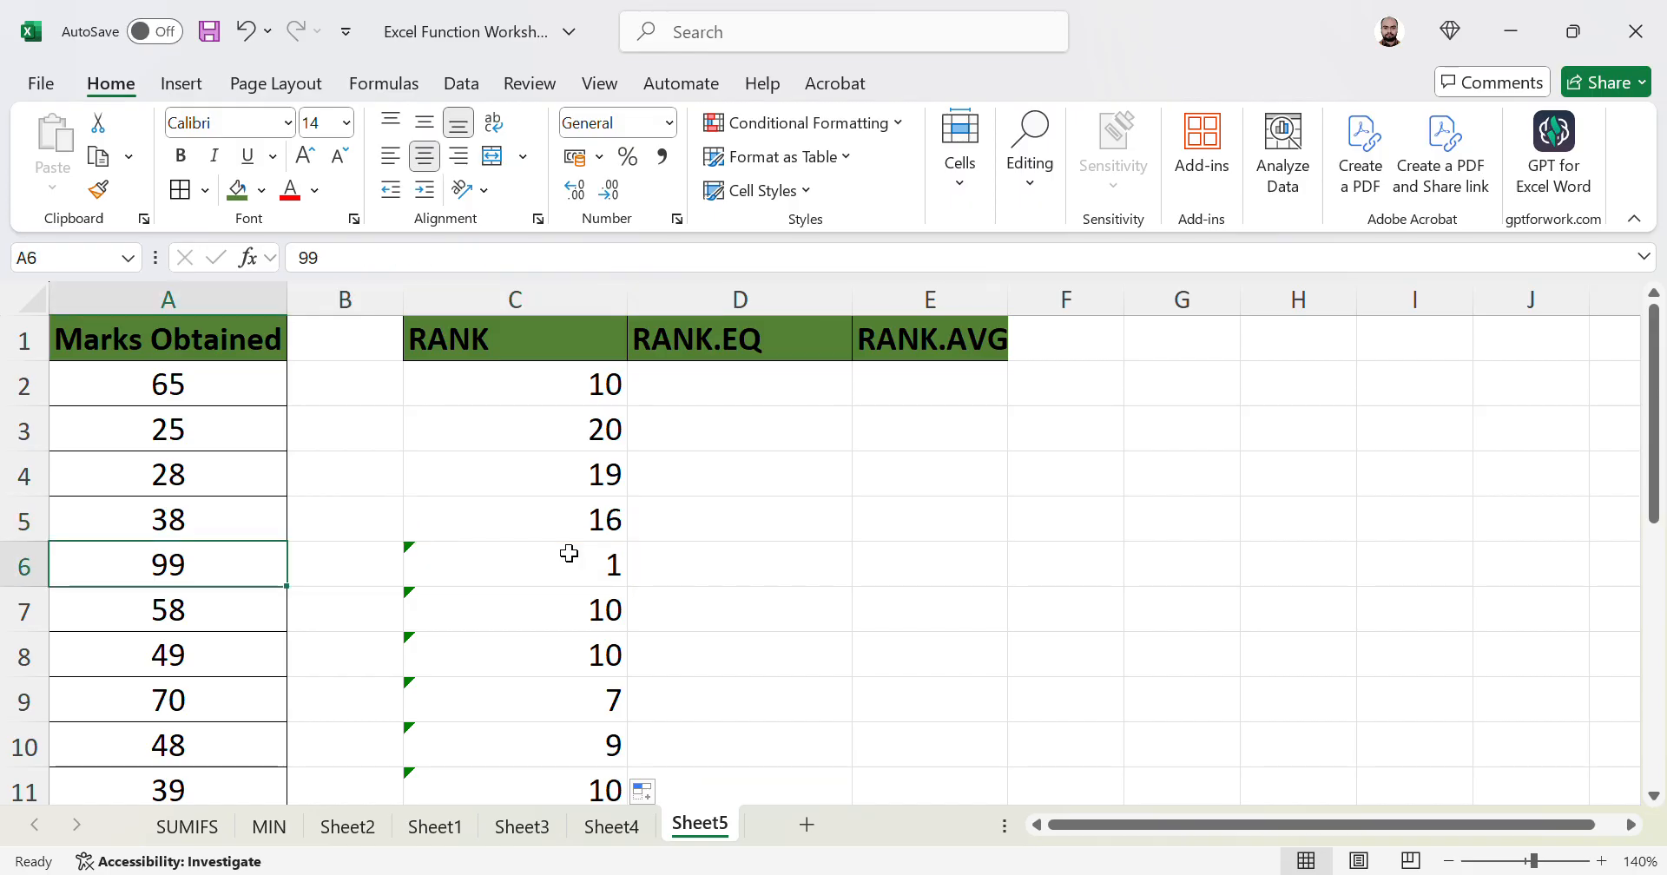
key(Right)
key(Right)
key(Down)
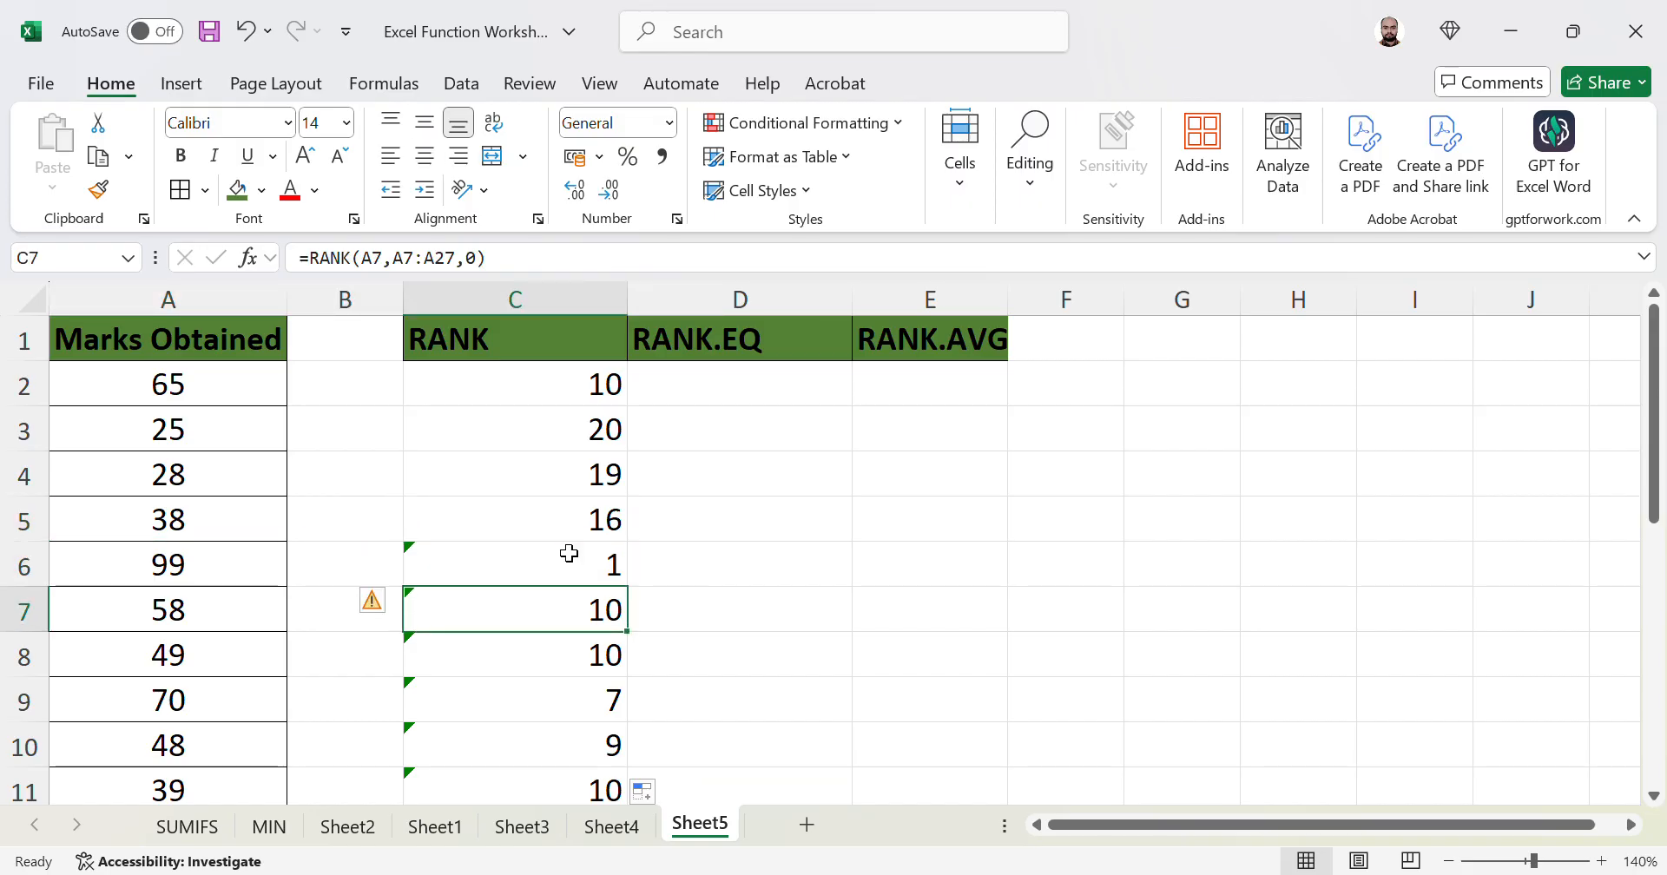
key(Up)
key(Up)
key(Up)
key(Up)
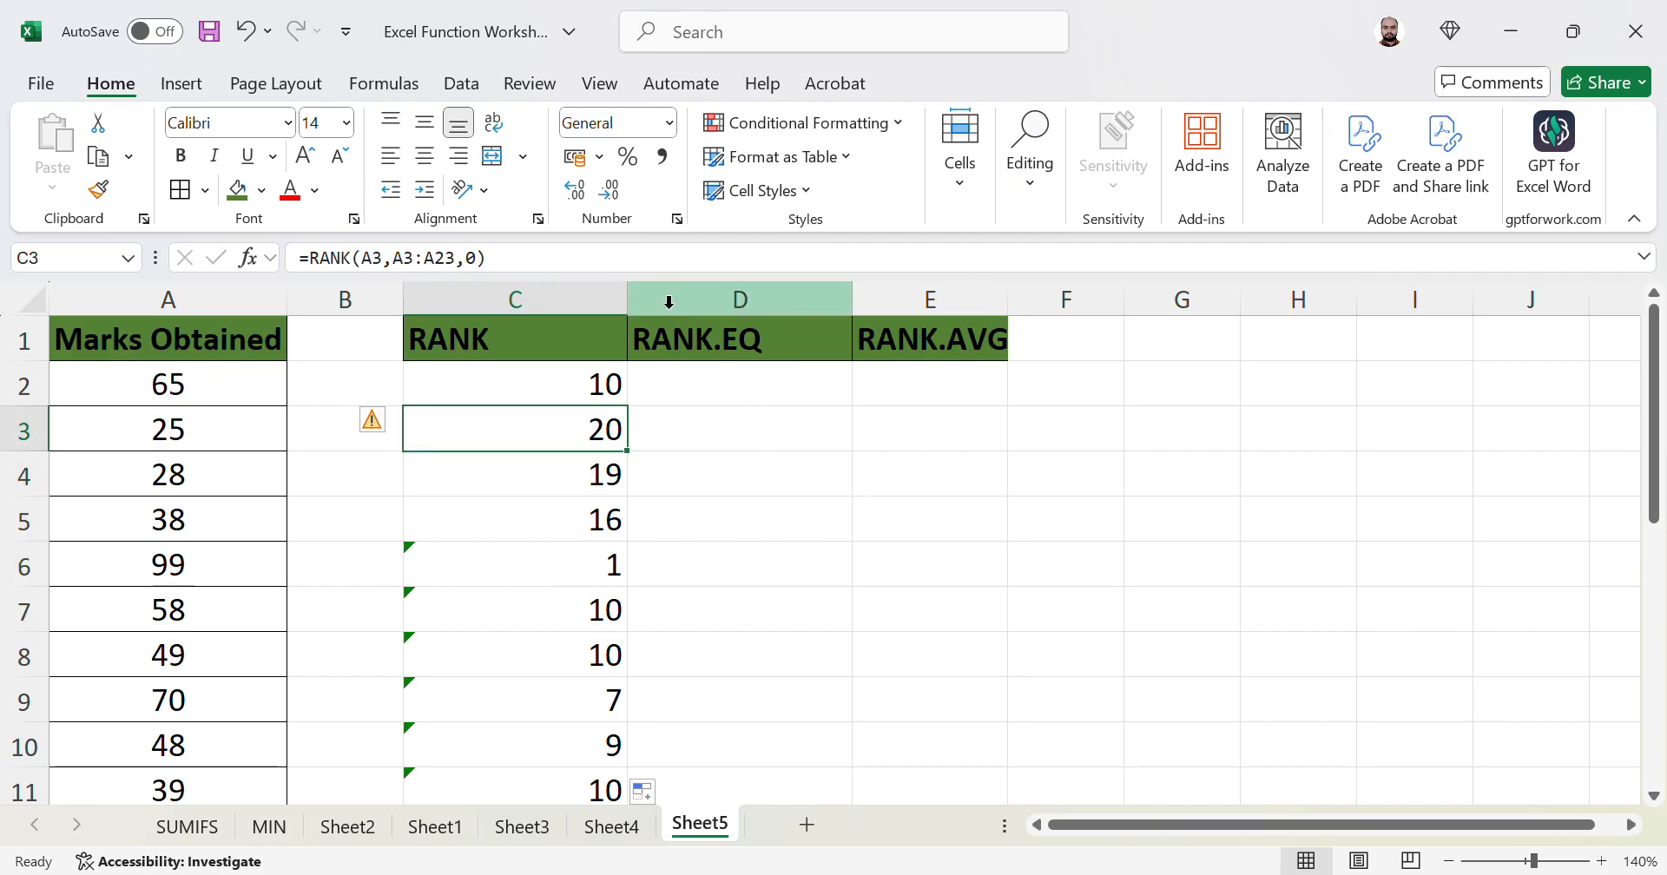
- Narrow column C slightly and inspect the rank formulas in C2, C4 and C5
drag(627, 300, 606, 300)
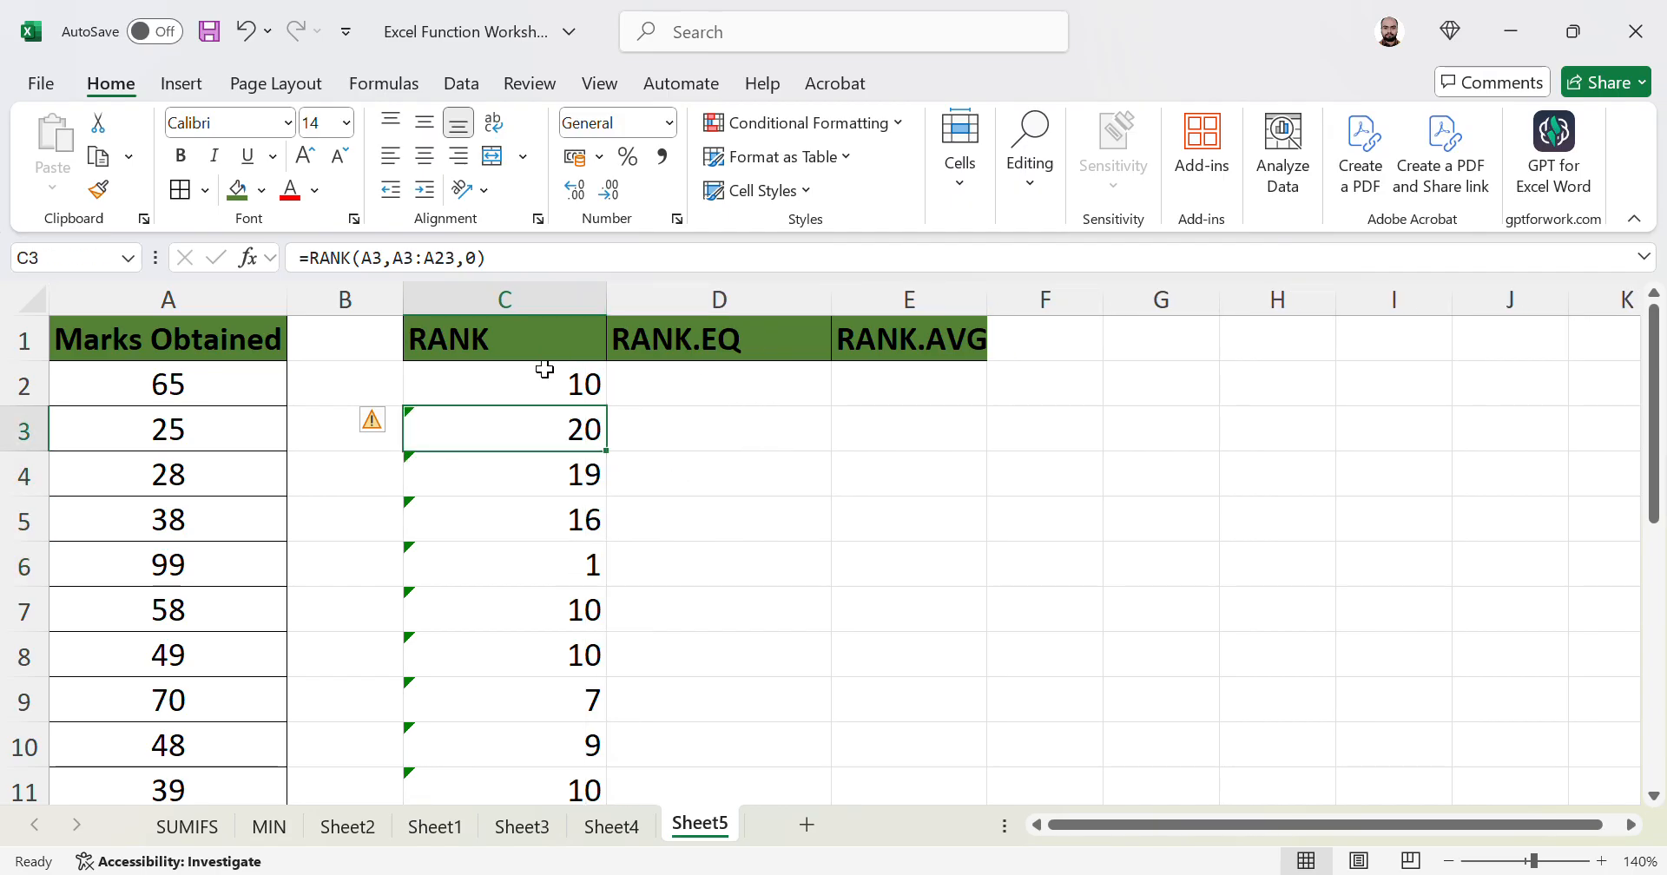
click(572, 379)
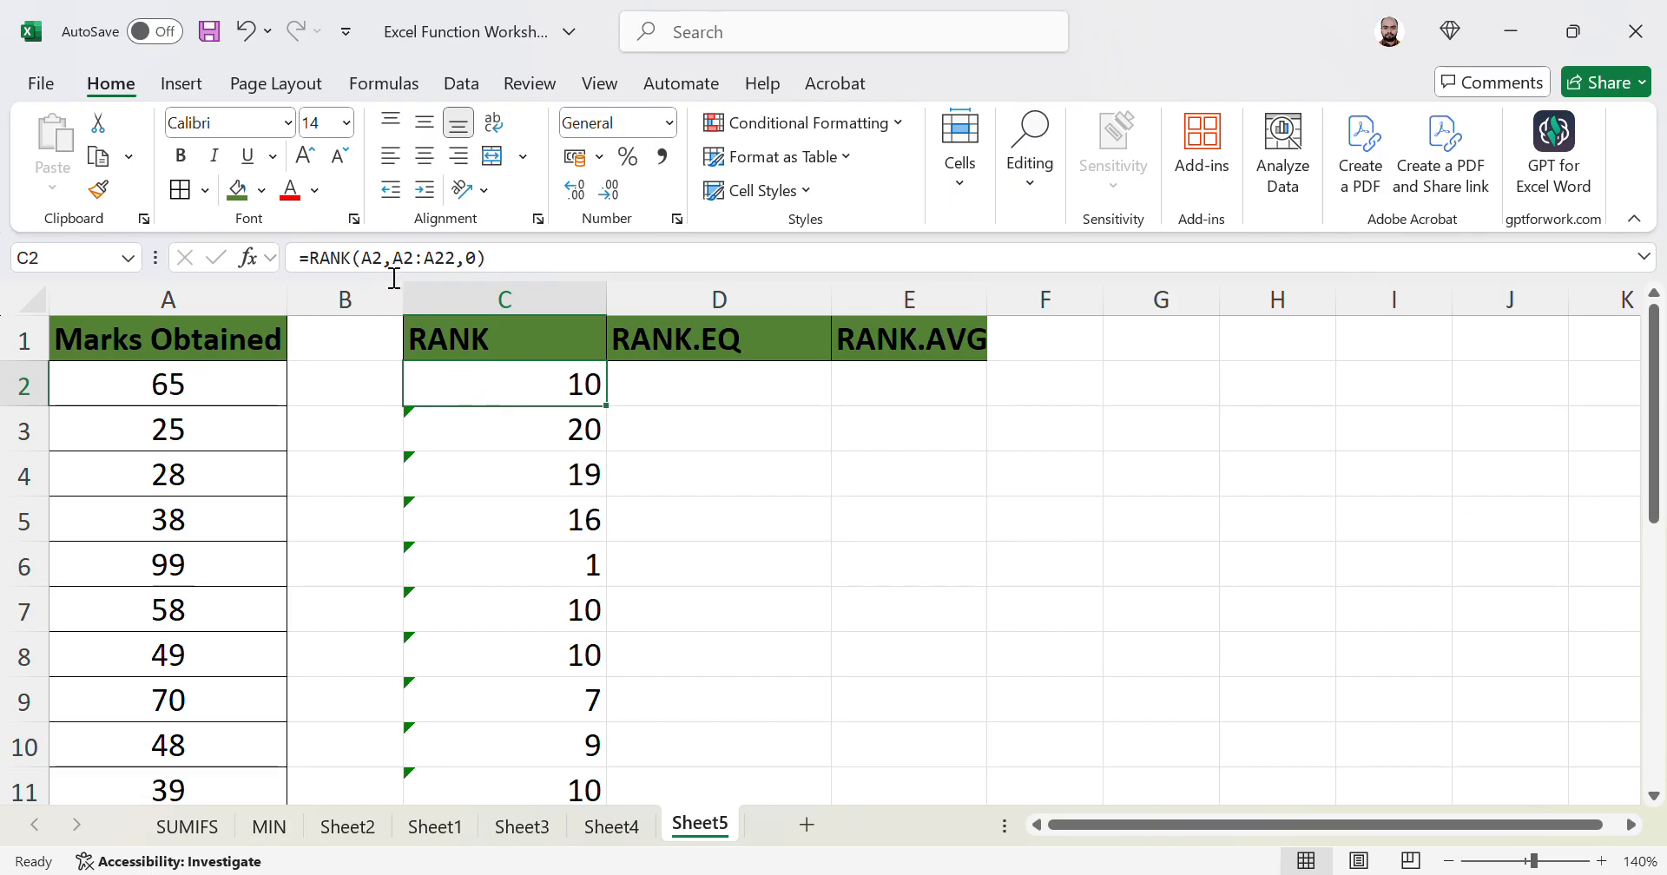
click(518, 487)
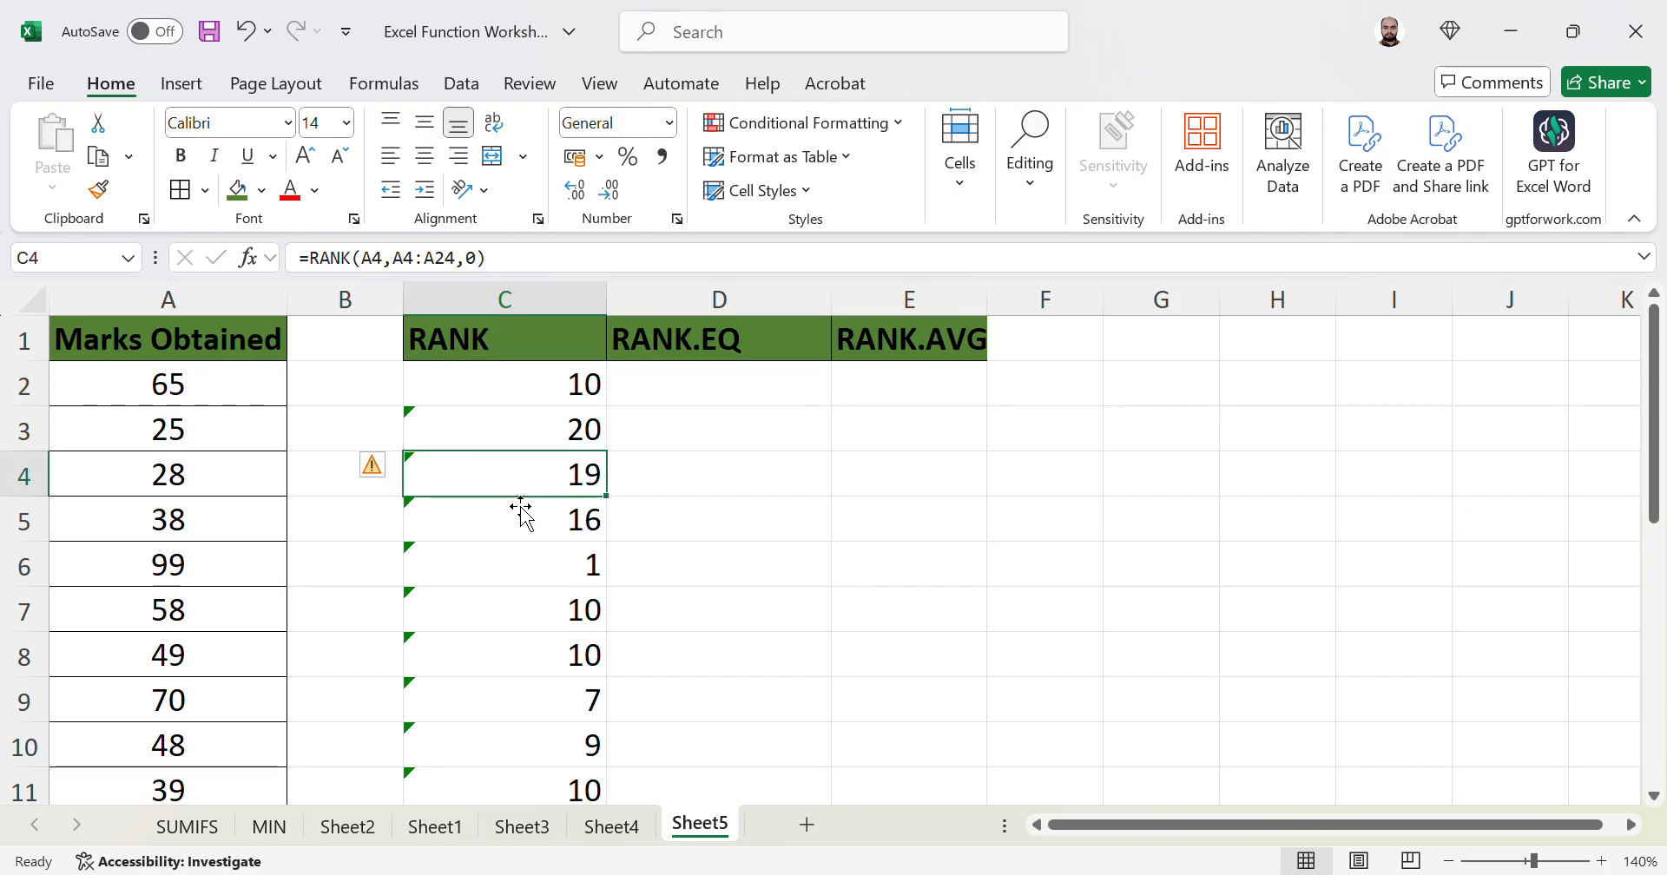
click(507, 530)
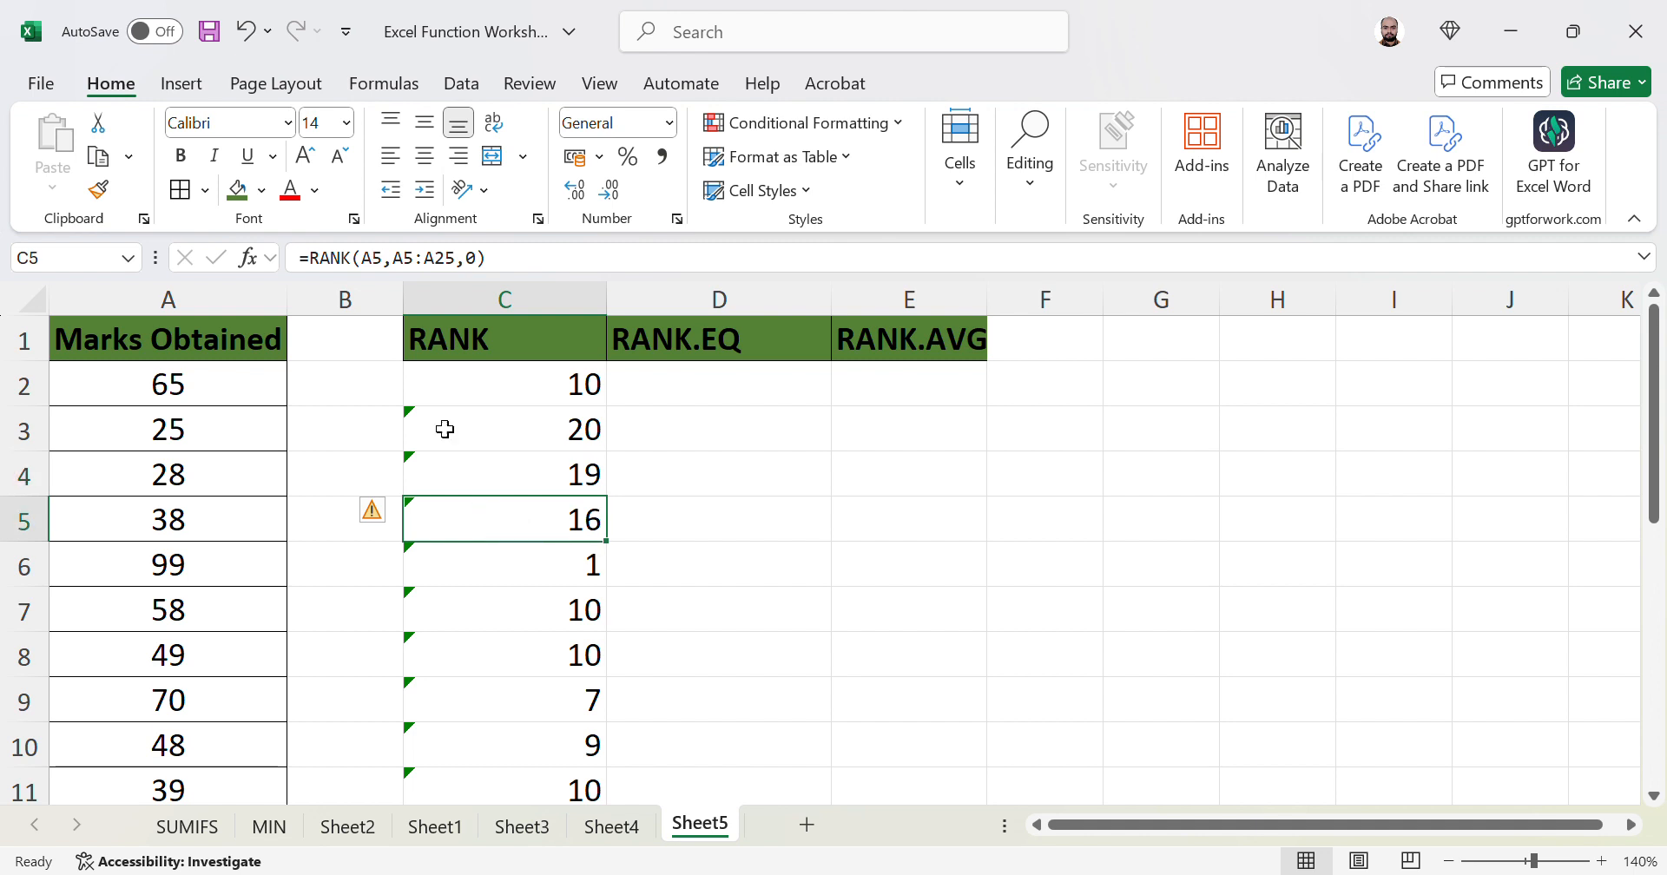
- Examine C5's drifted range A5:A25, cancel, and begin editing C2's ranked range
click(372, 271)
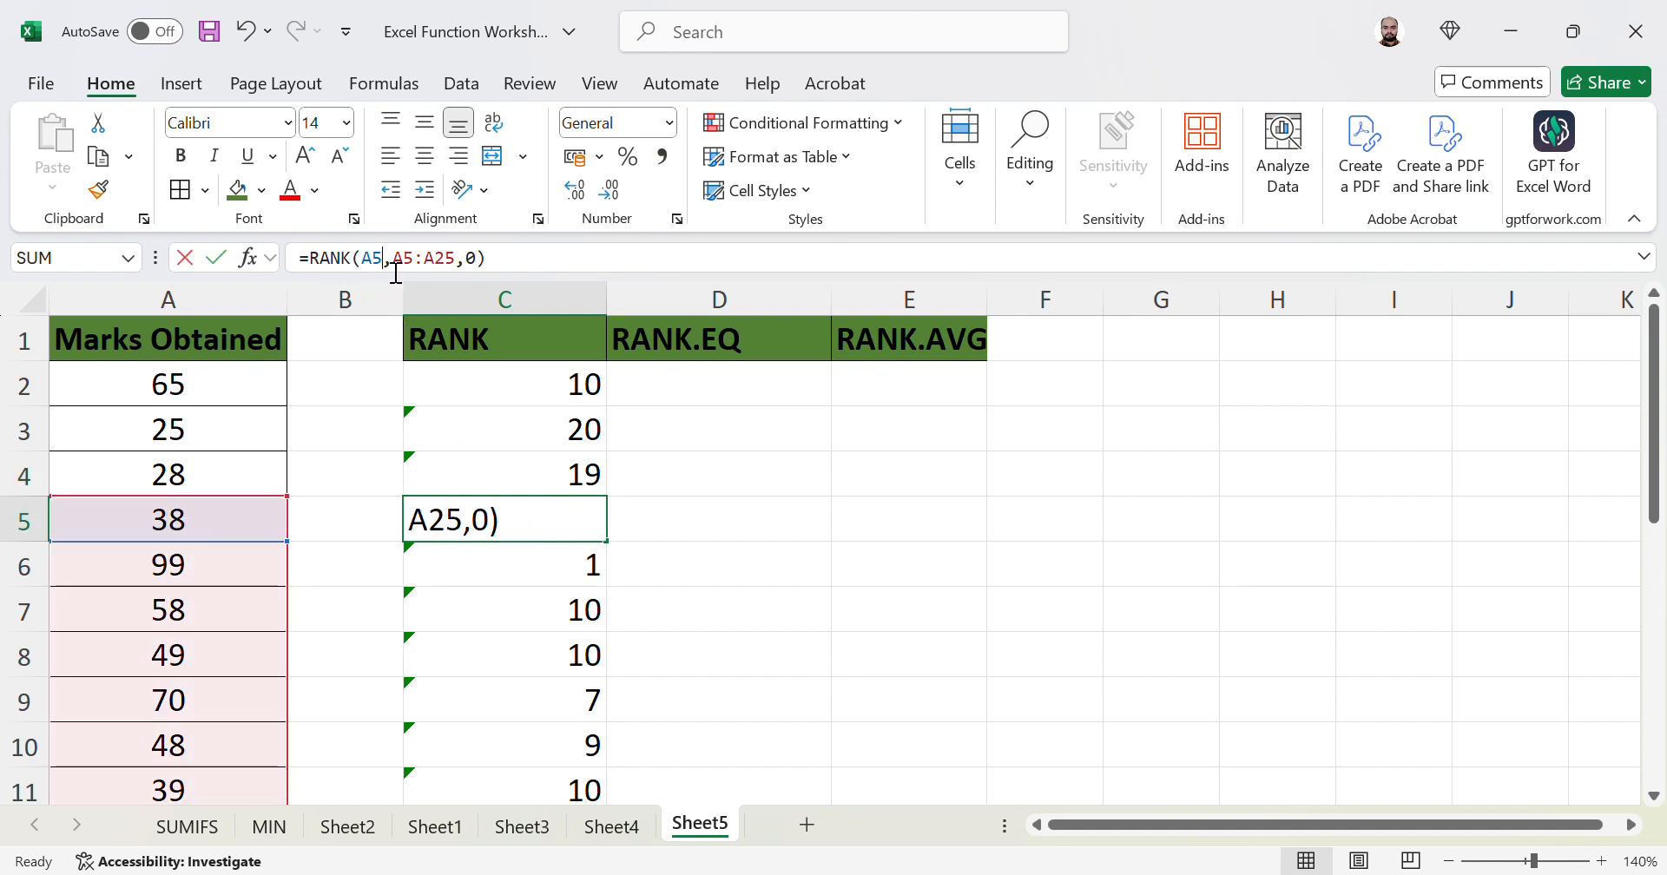
double_click(377, 271)
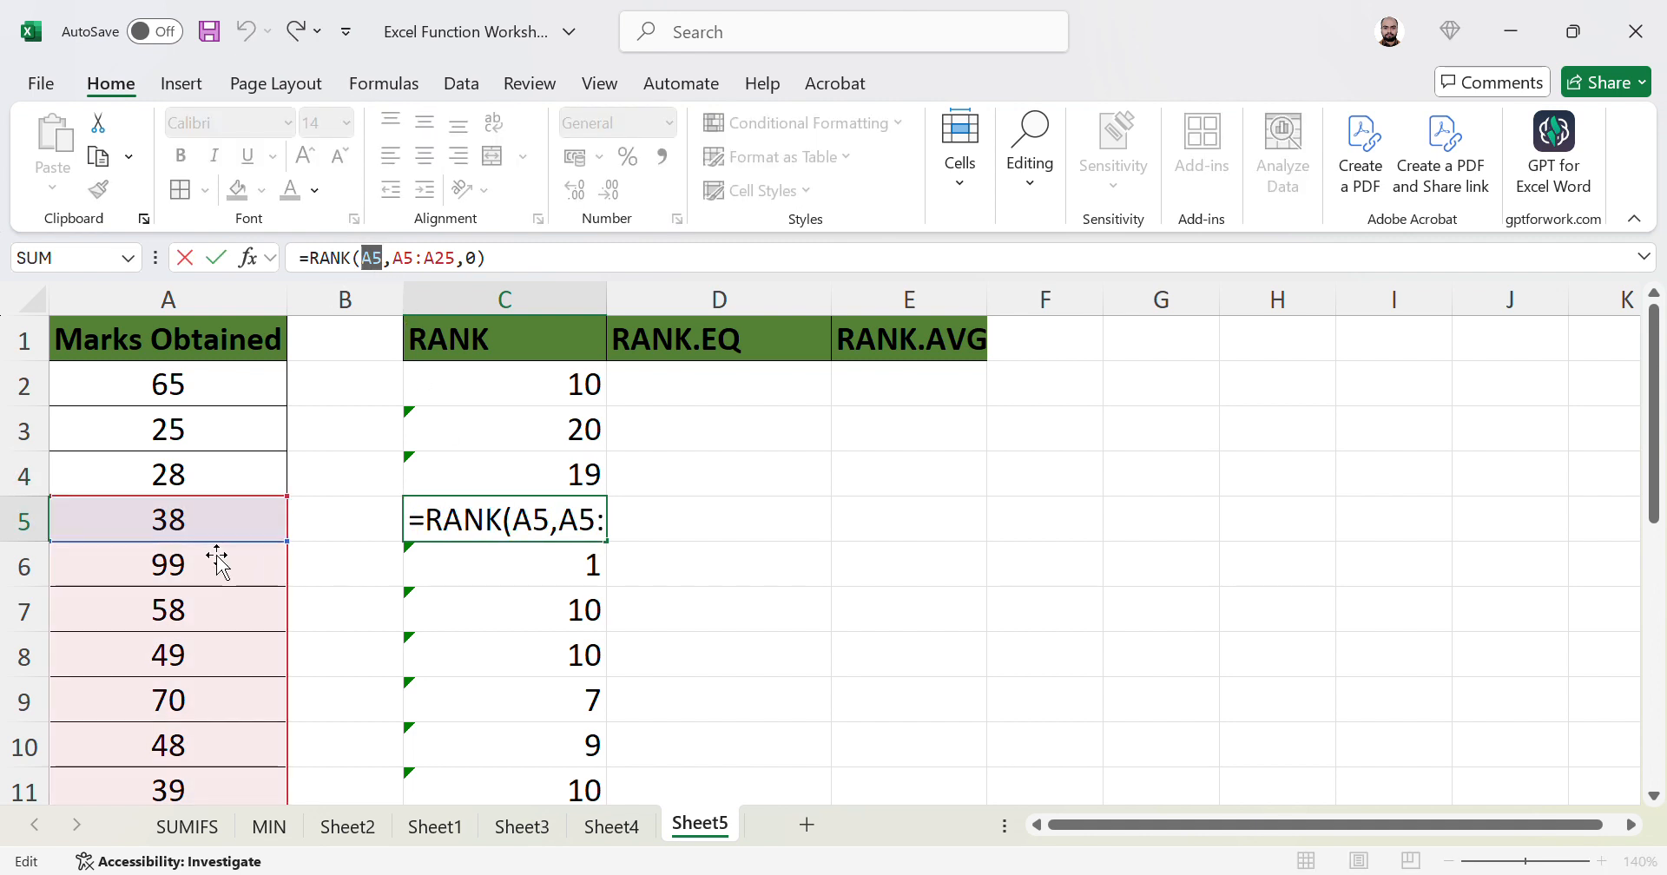
click(569, 384)
key(Escape)
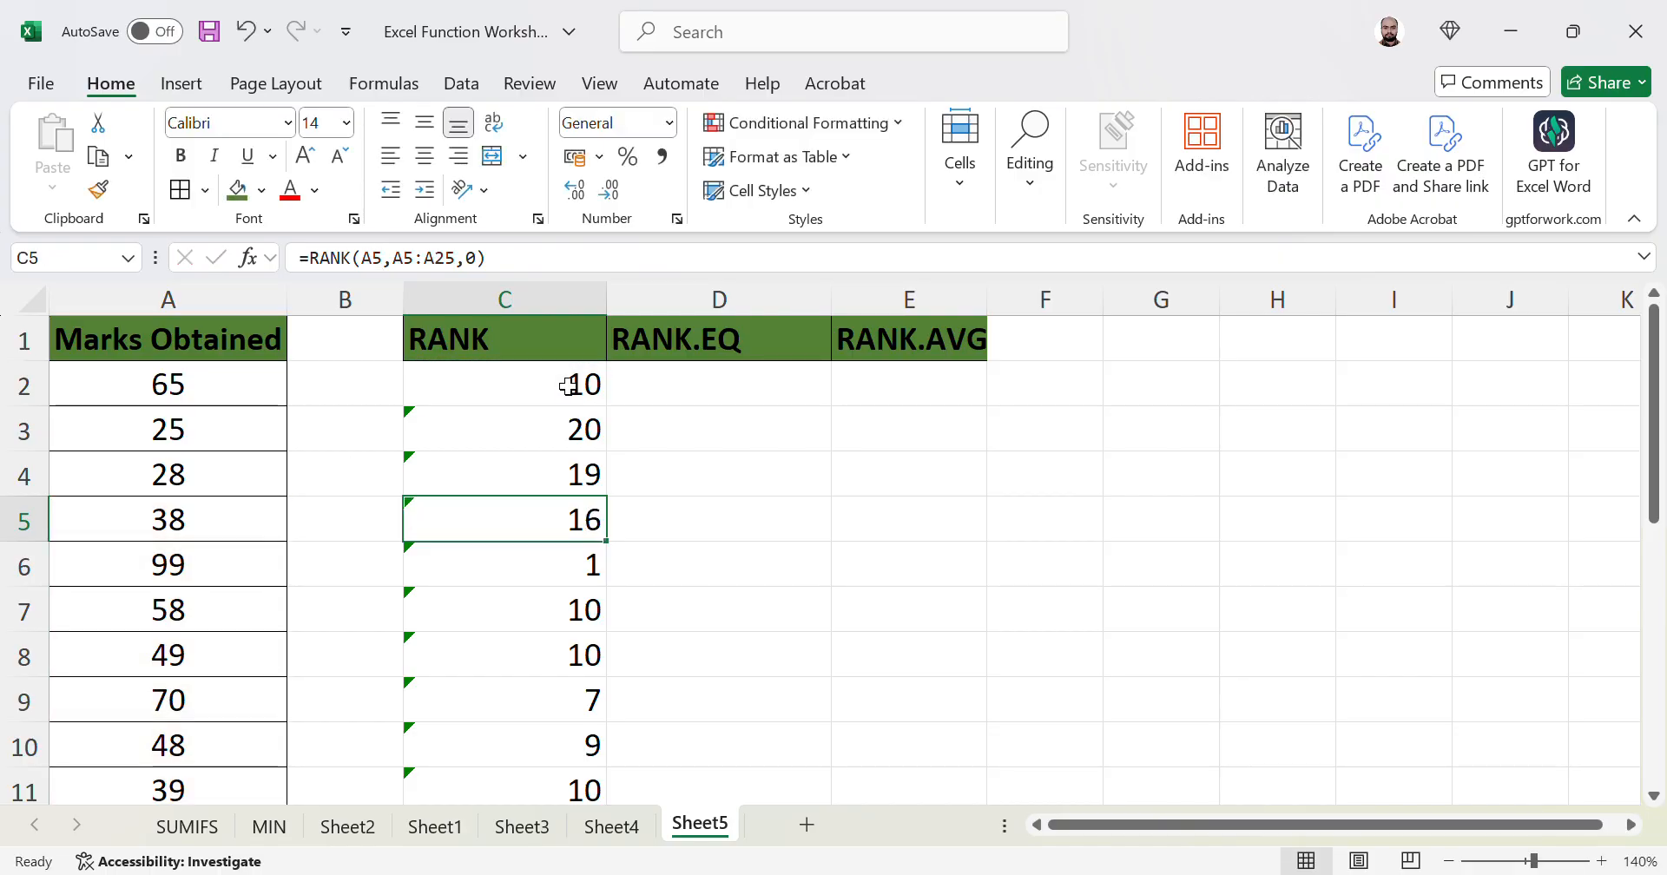
click(569, 385)
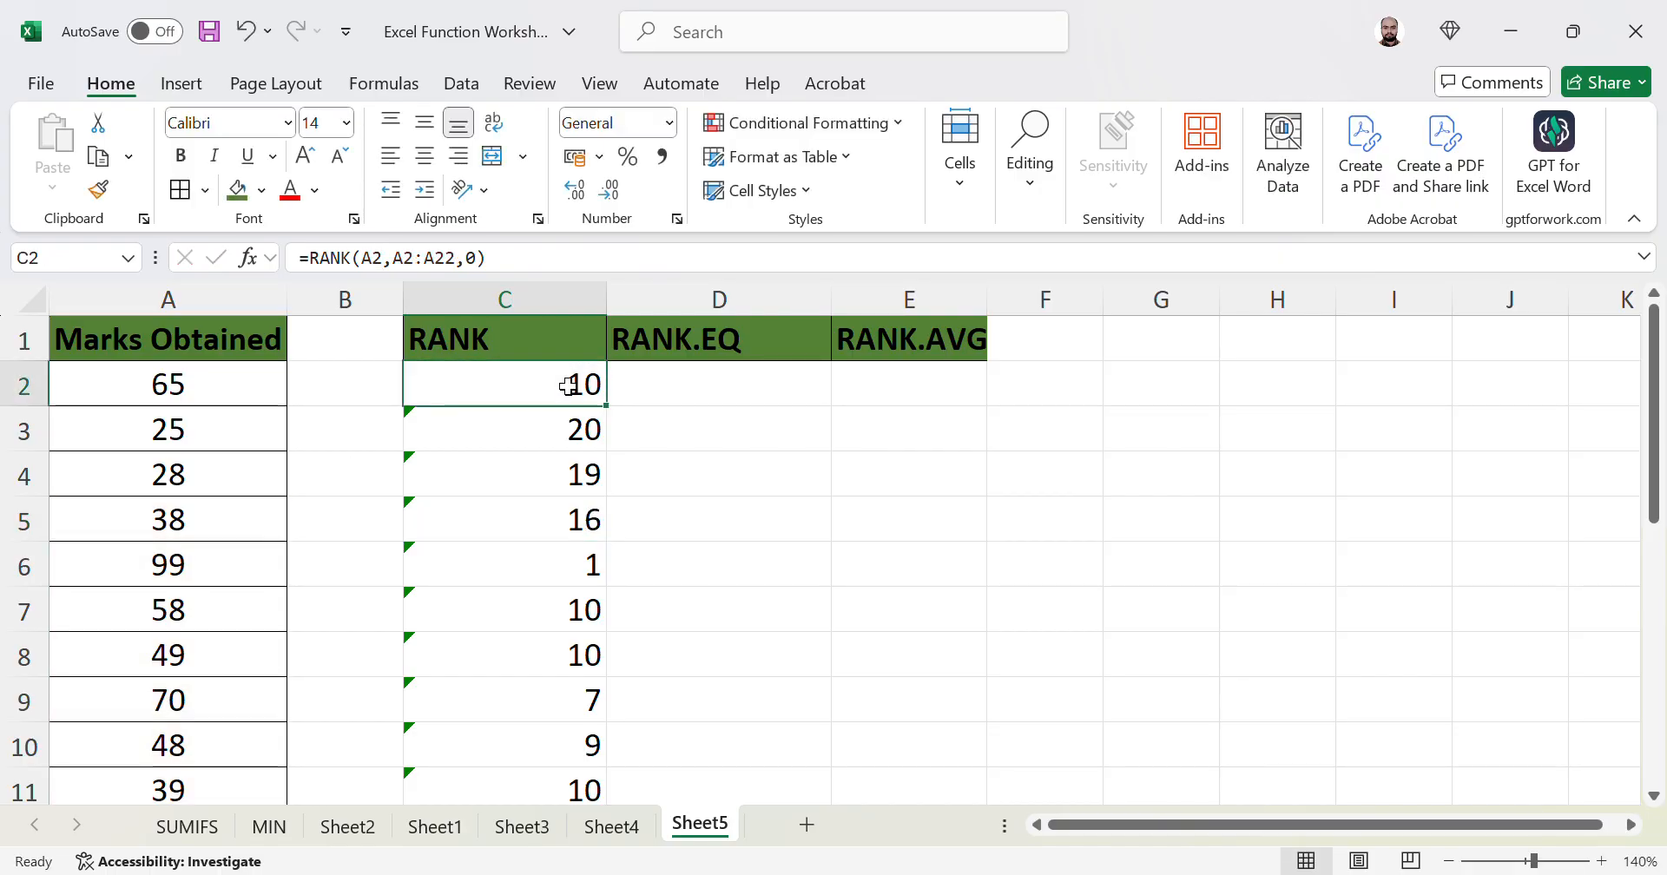
click(396, 261)
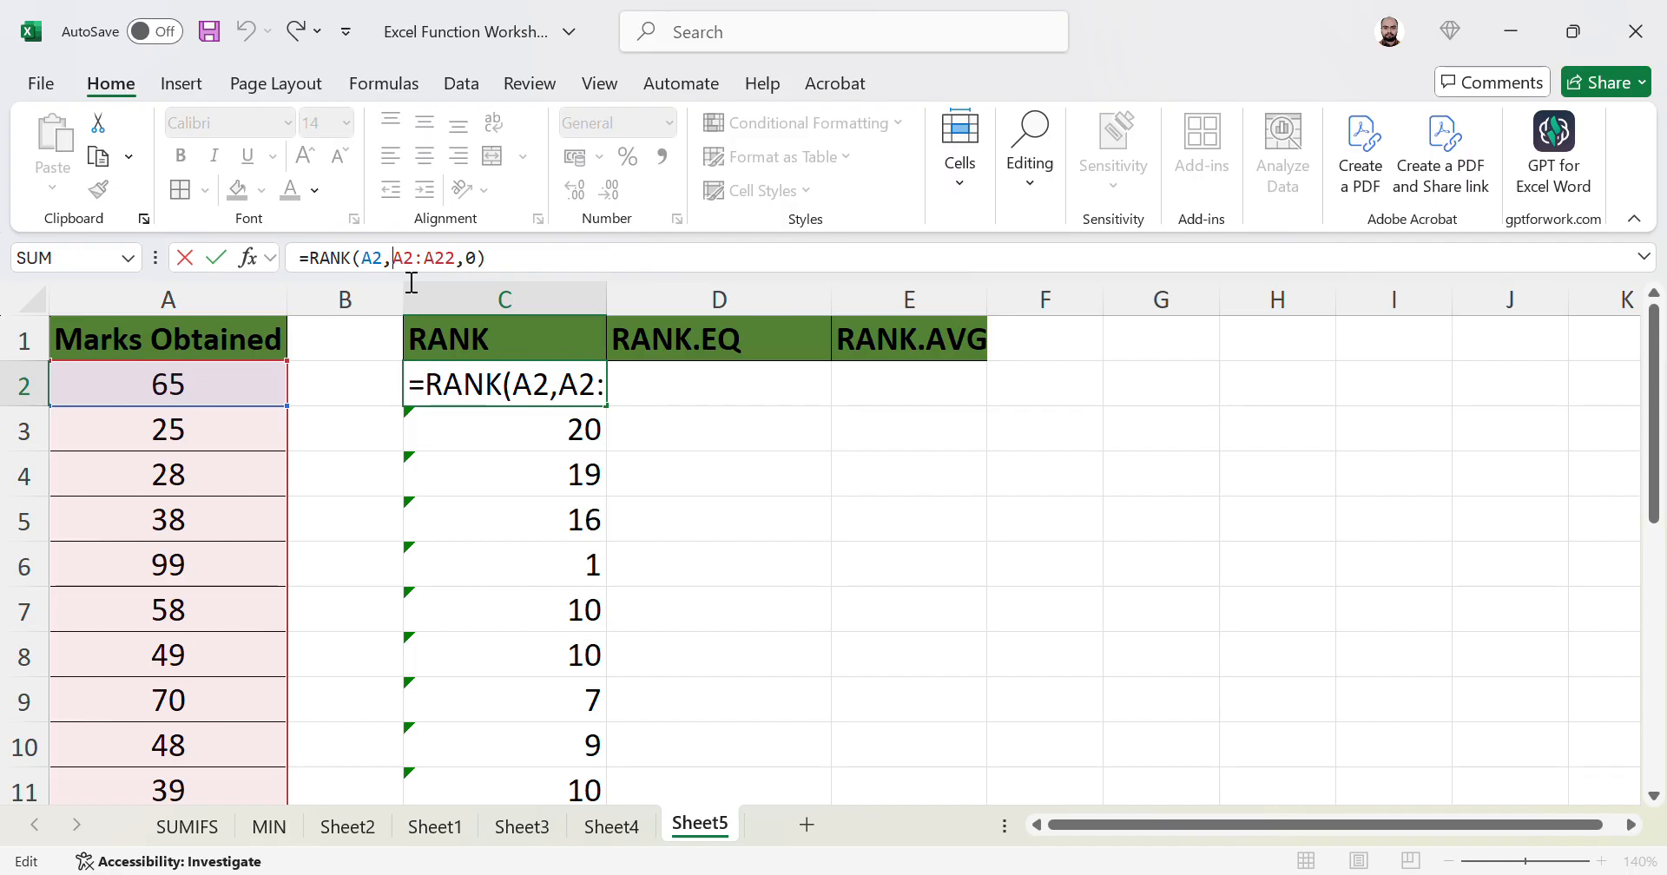
- Make C2's RANK range absolute as $A$2:$A$22 with F4, keeping the result 10
key(F4)
key(Right)
key(Right)
key(Right)
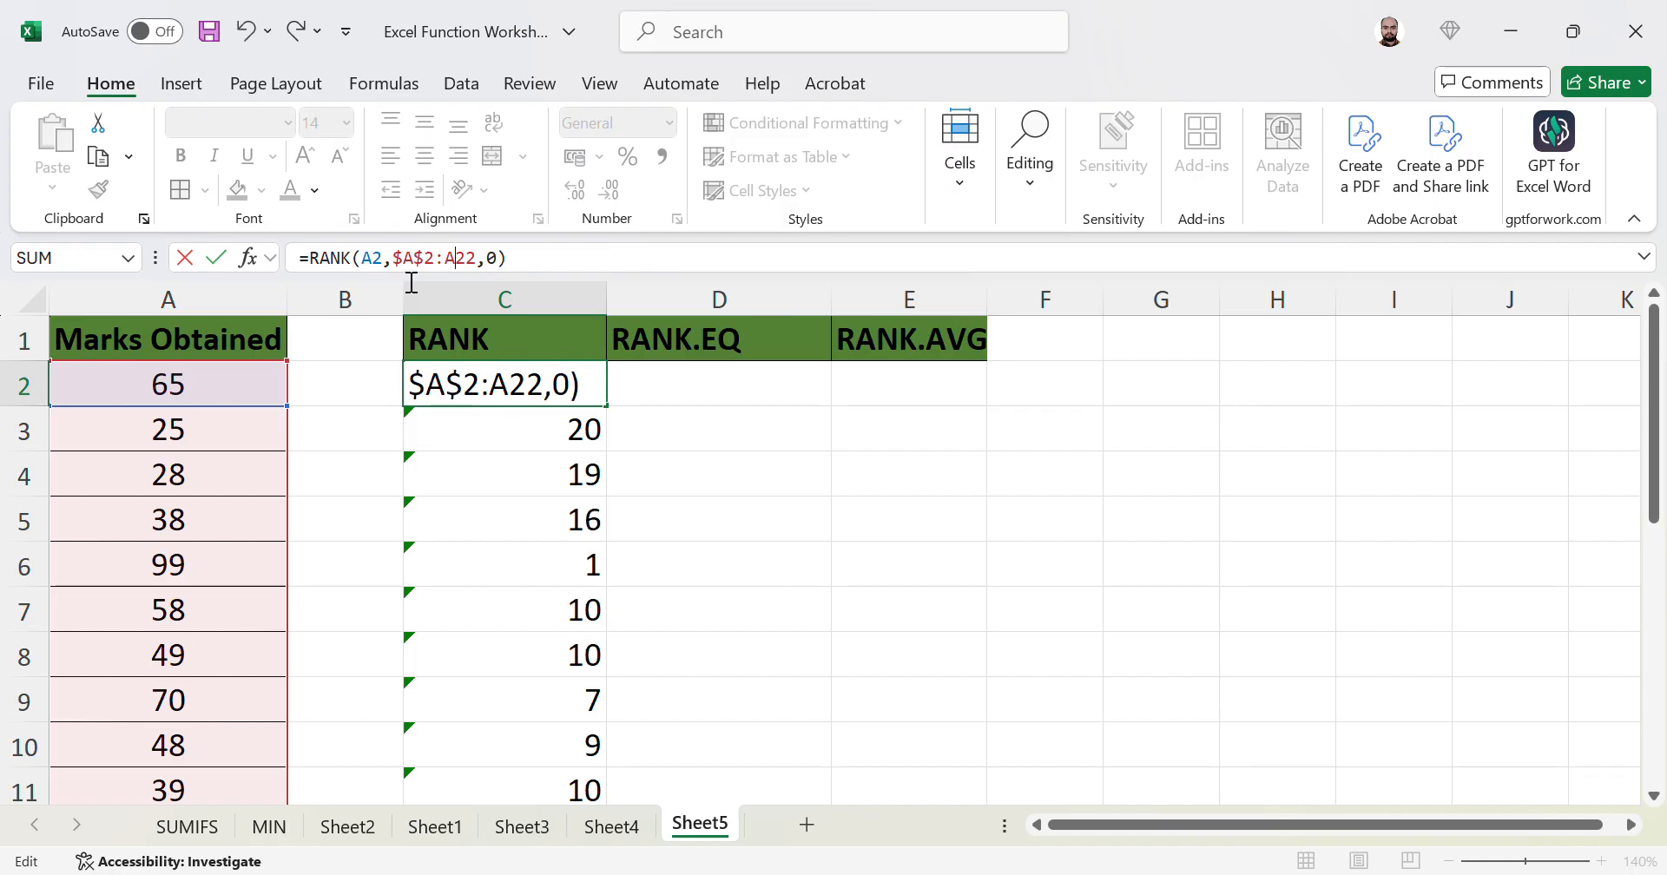
key(F4)
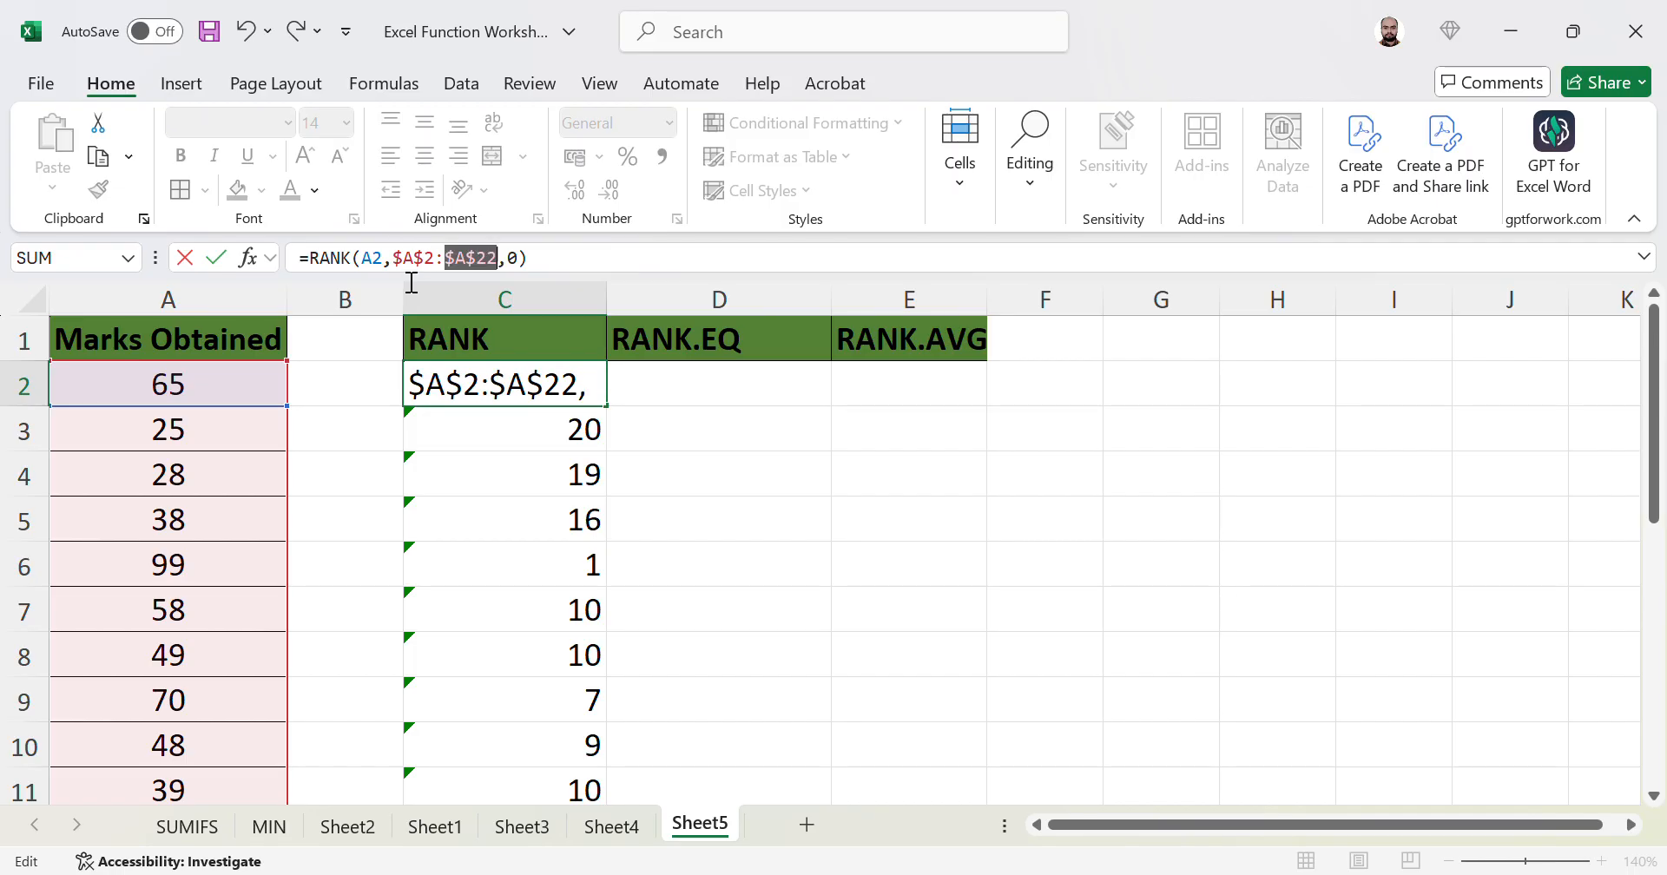
key(Return)
key(Up)
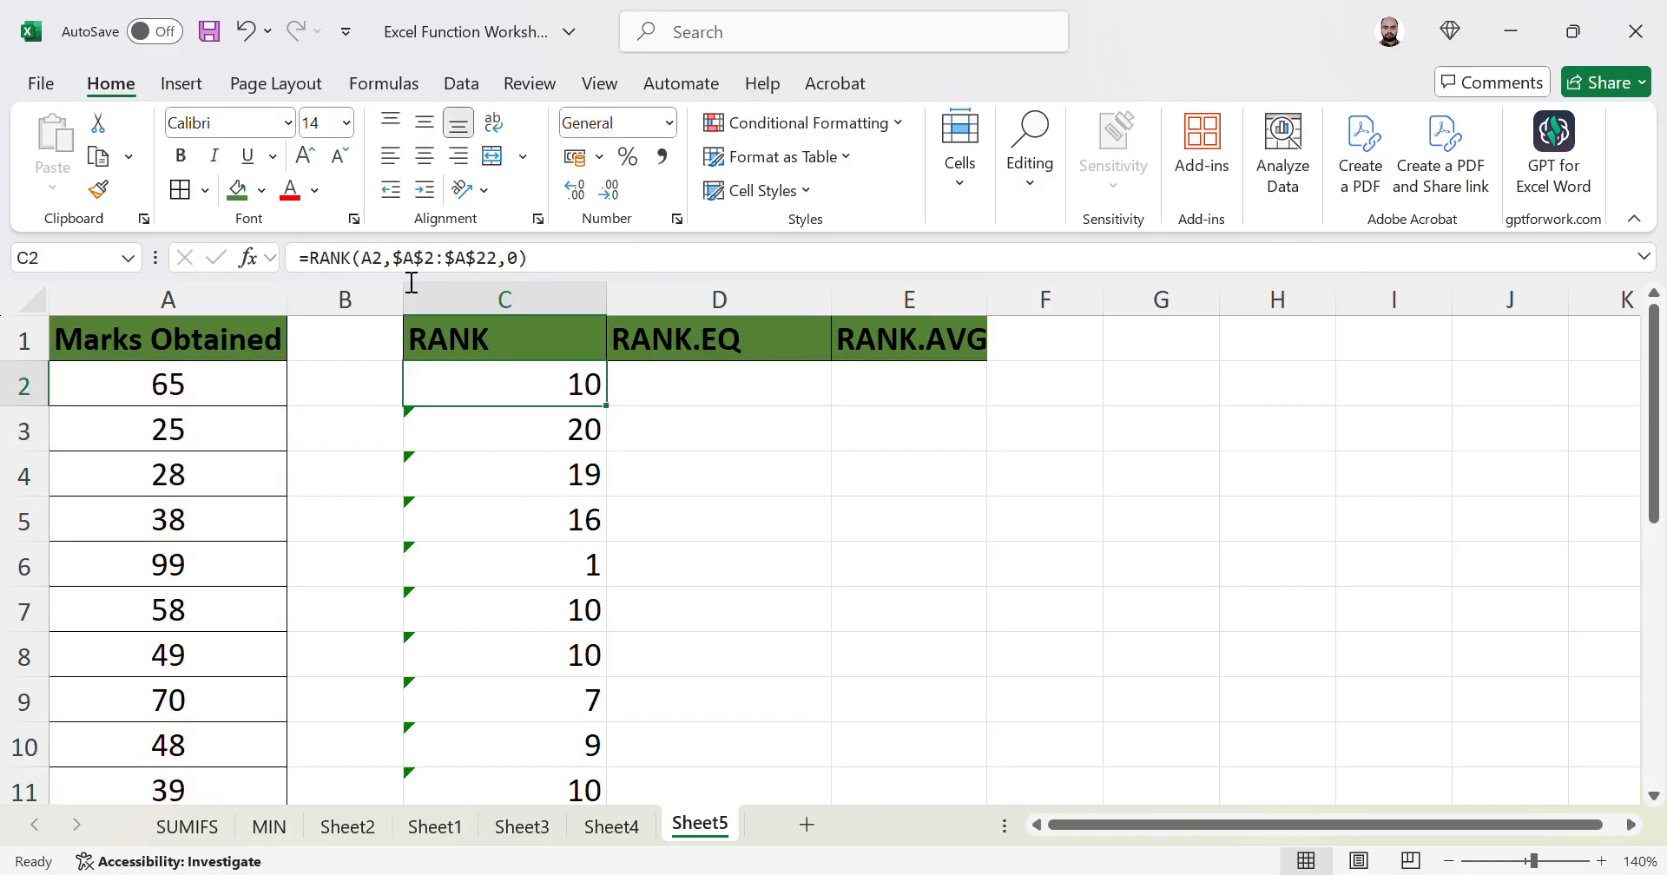
- Fill the locked RANK formula down to C22, narrow column C, and select C2:C22
double_click(607, 407)
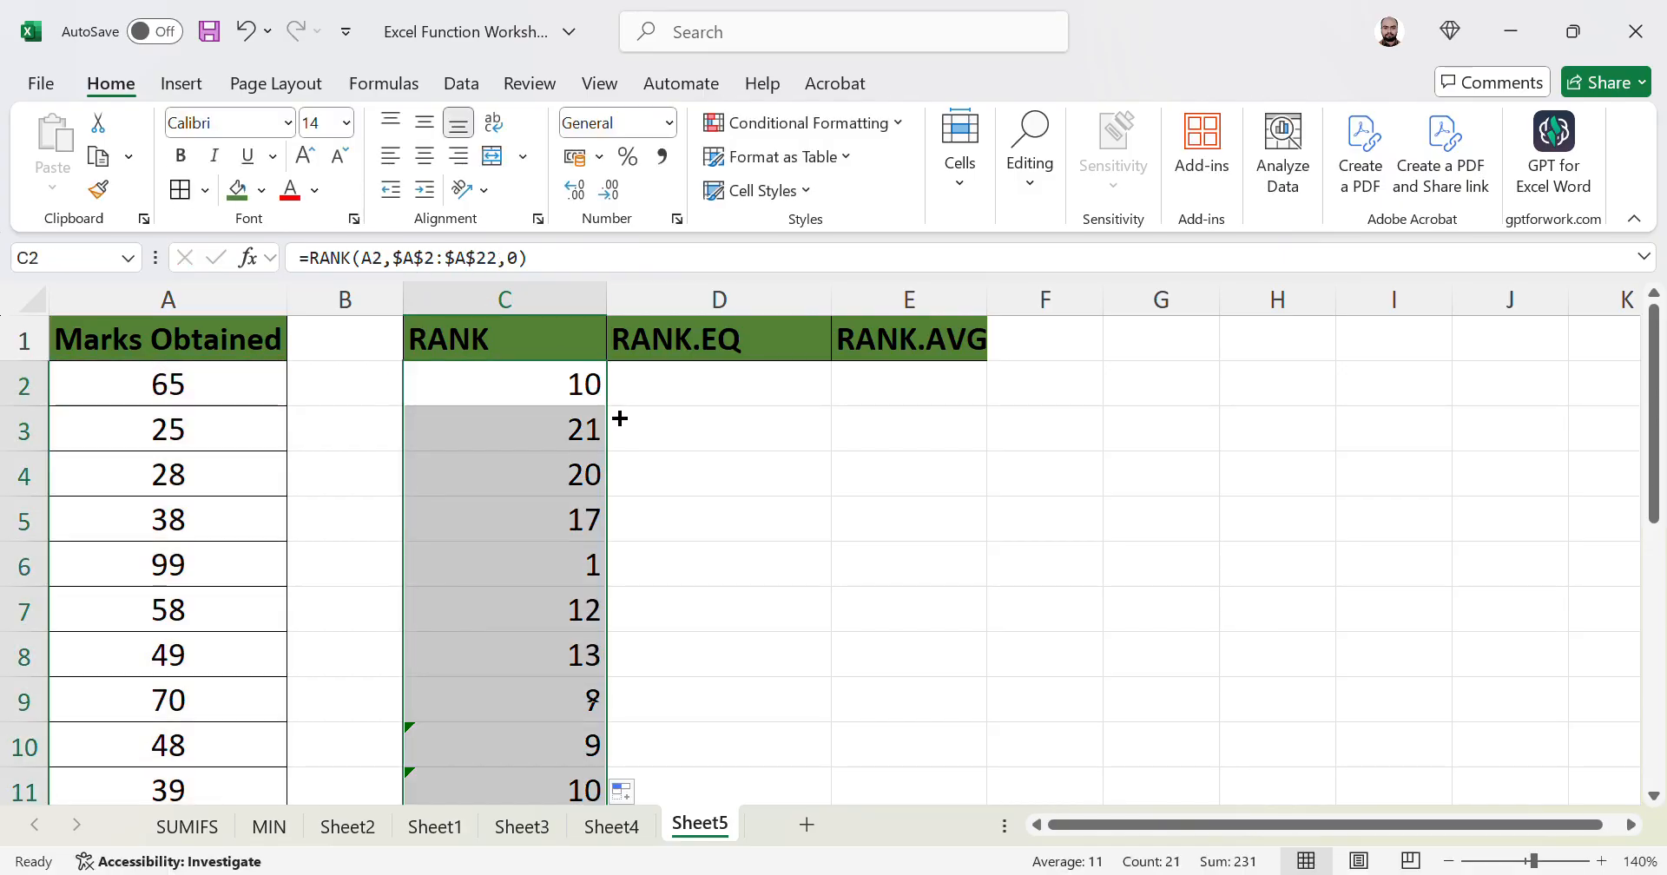
drag(607, 299, 564, 324)
key(Down)
key(Up)
key(shift+Down)
key(shift+Down)
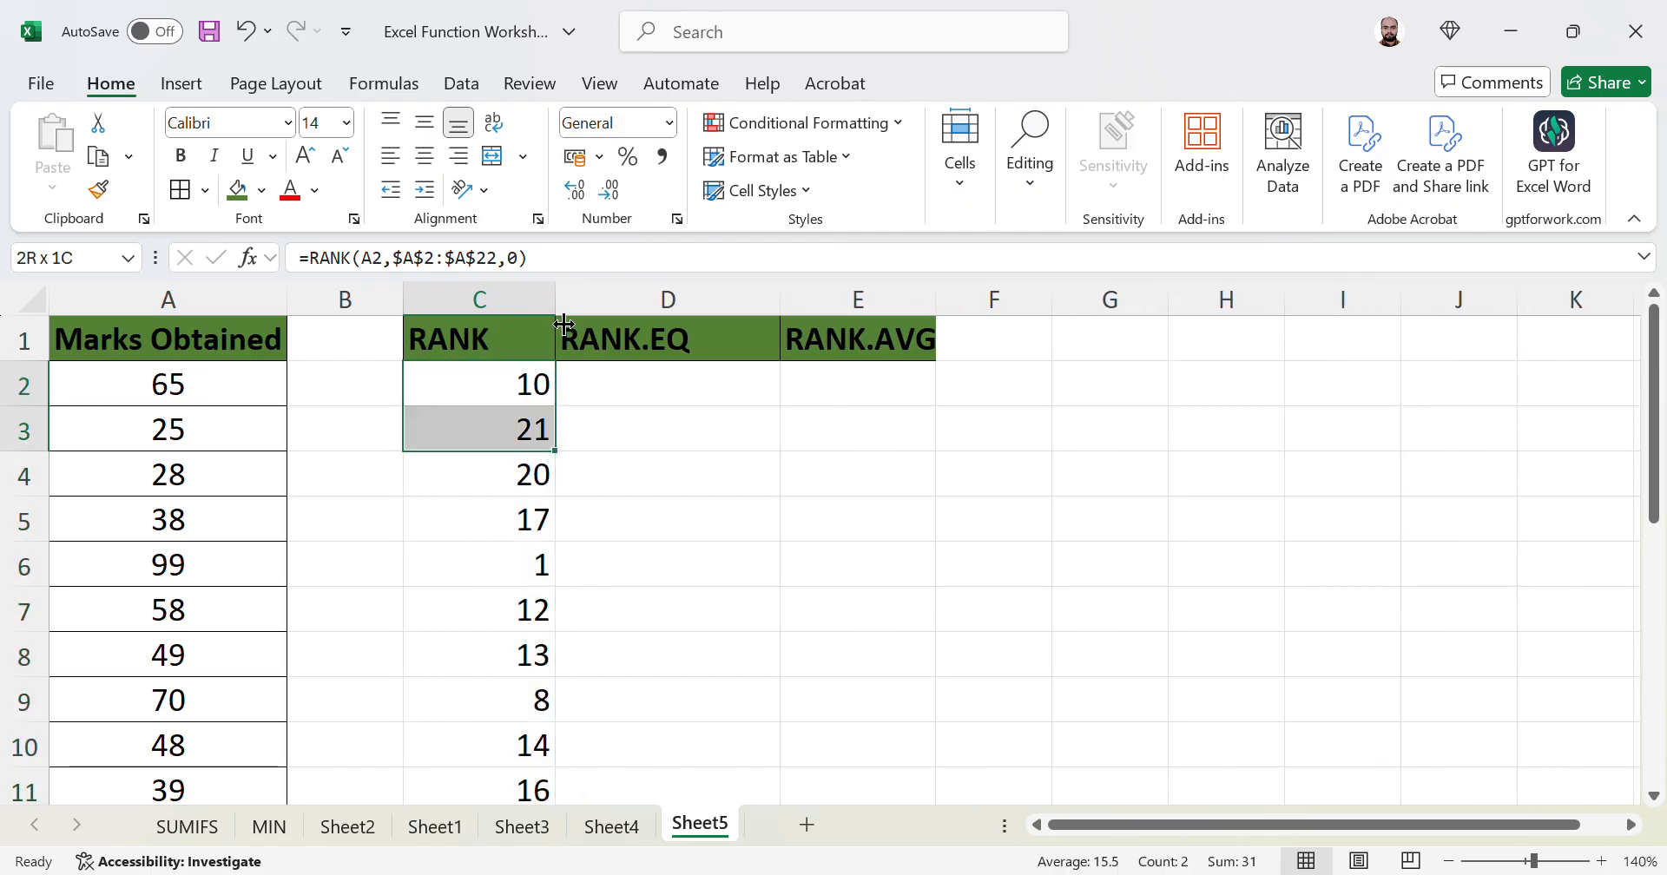
key(ctrl+shift+Down)
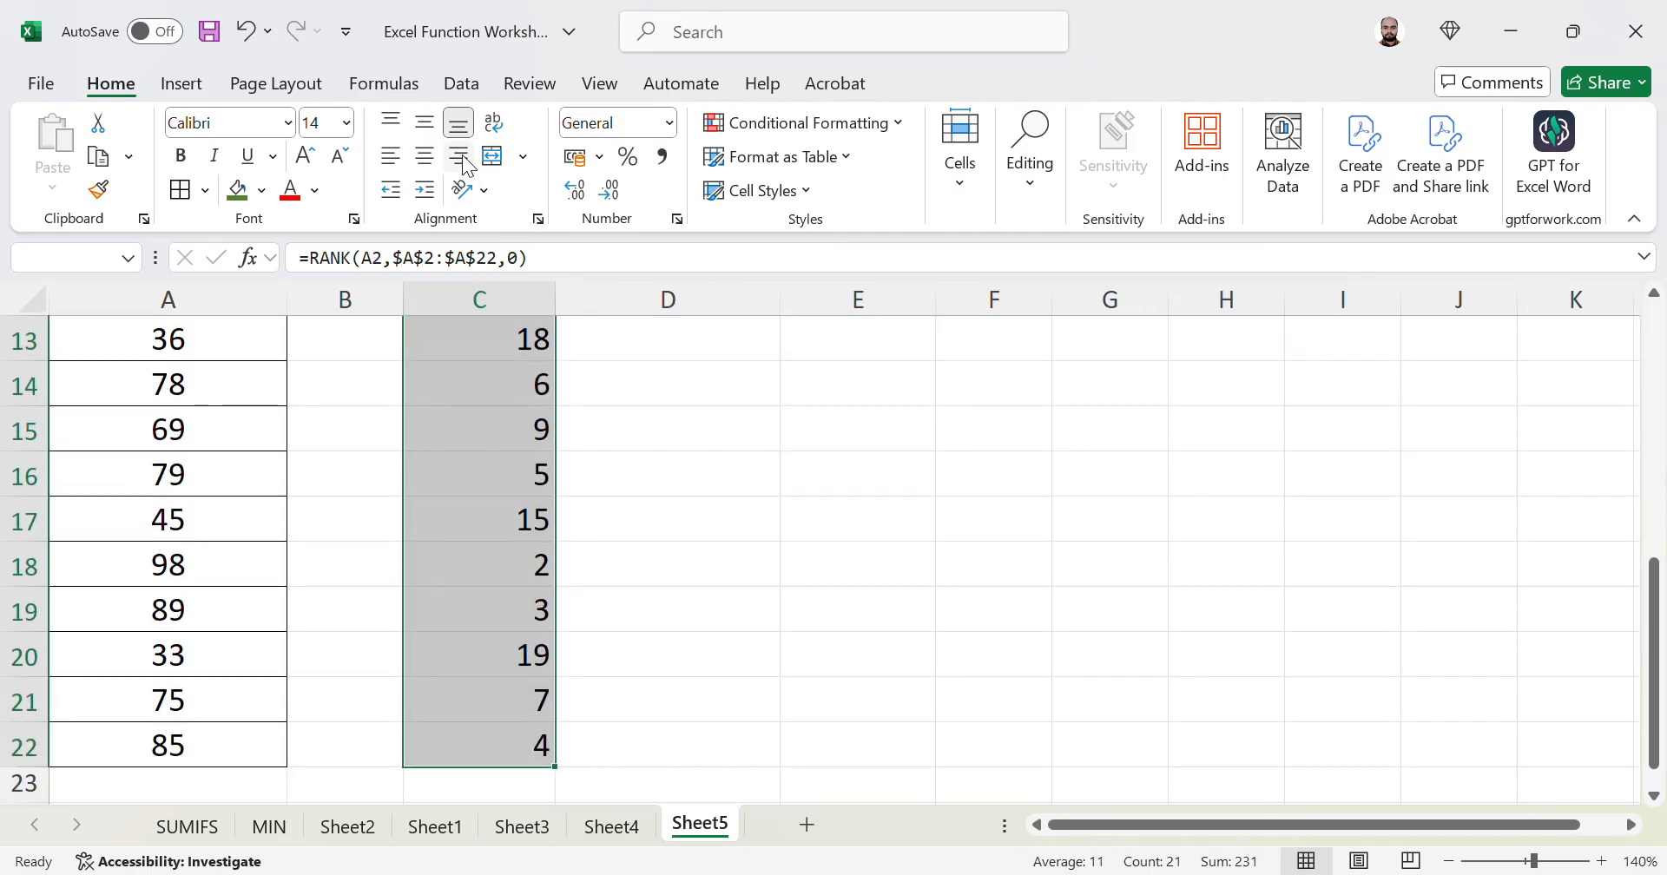
- Middle-align and centre the rank values in C2:C22
click(424, 125)
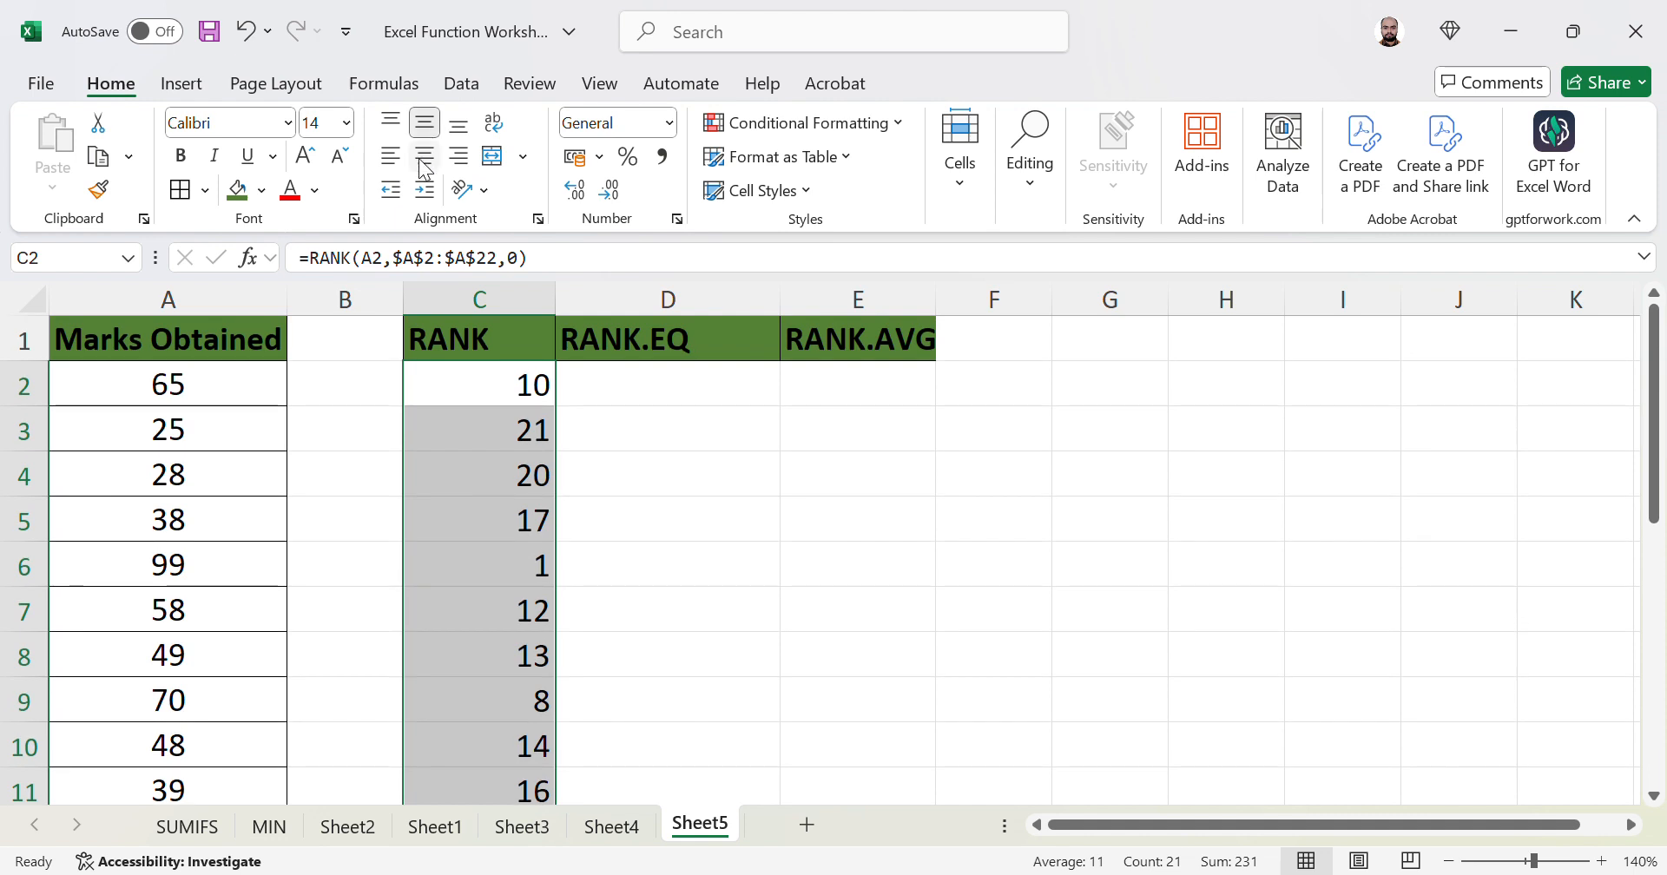
click(425, 157)
key(Up)
key(Down)
key(Down)
key(Down)
key(Down)
key(Down)
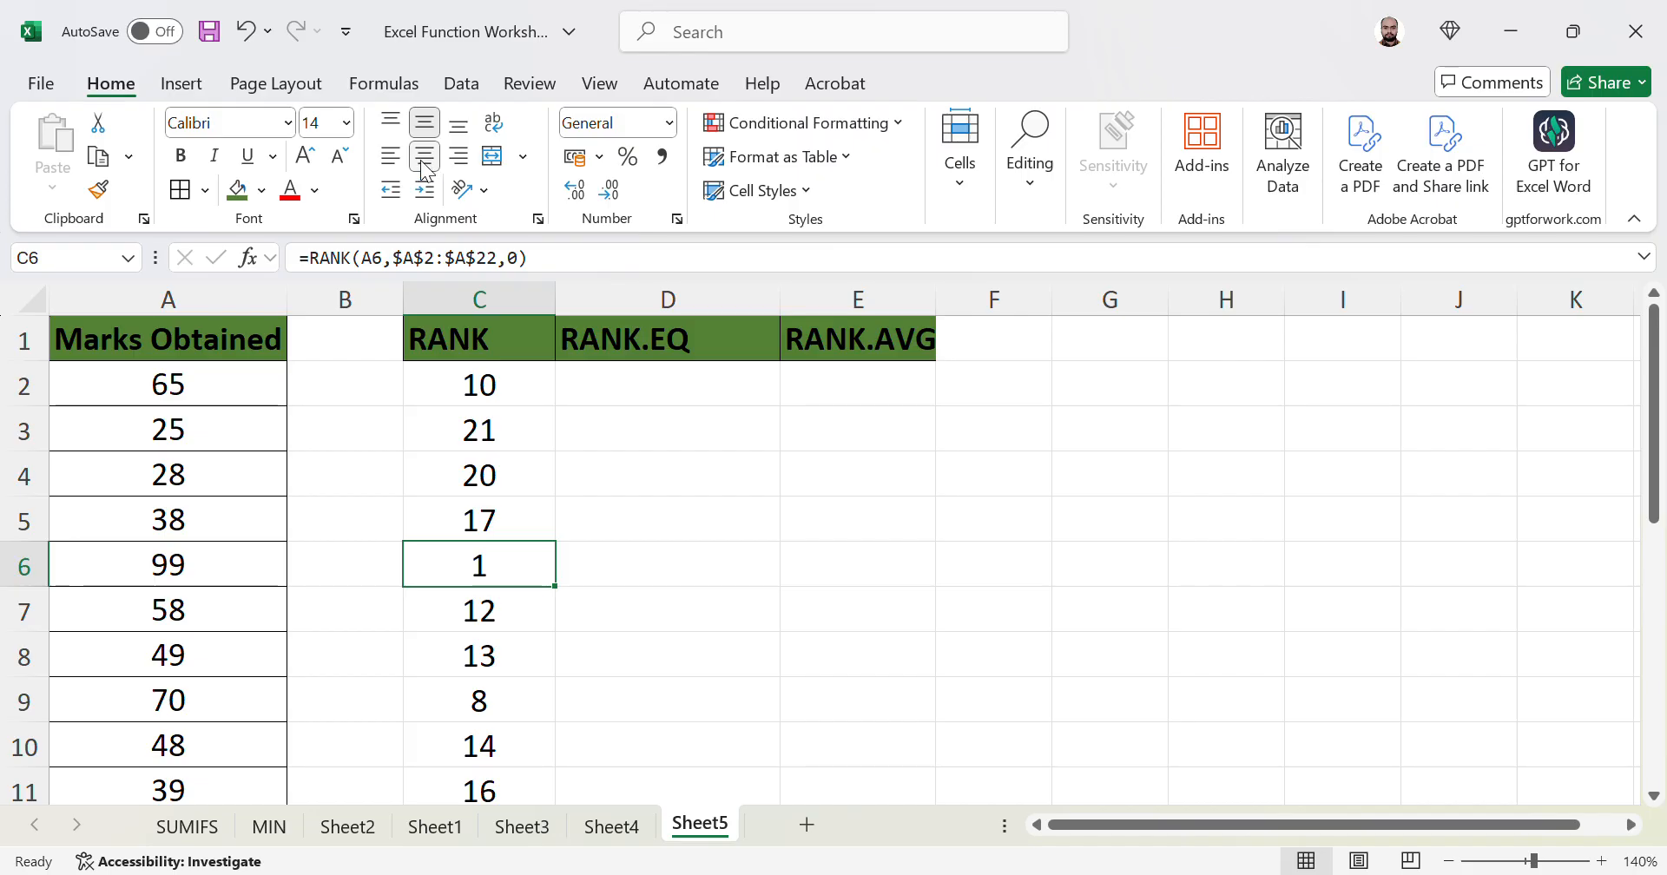
key(Down)
key(Down)
key(Down)
key(Down)
key(Down)
key(Down)
key(Down)
key(Down)
key(Down)
key(Down)
key(Down)
key(Down)
key(Down)
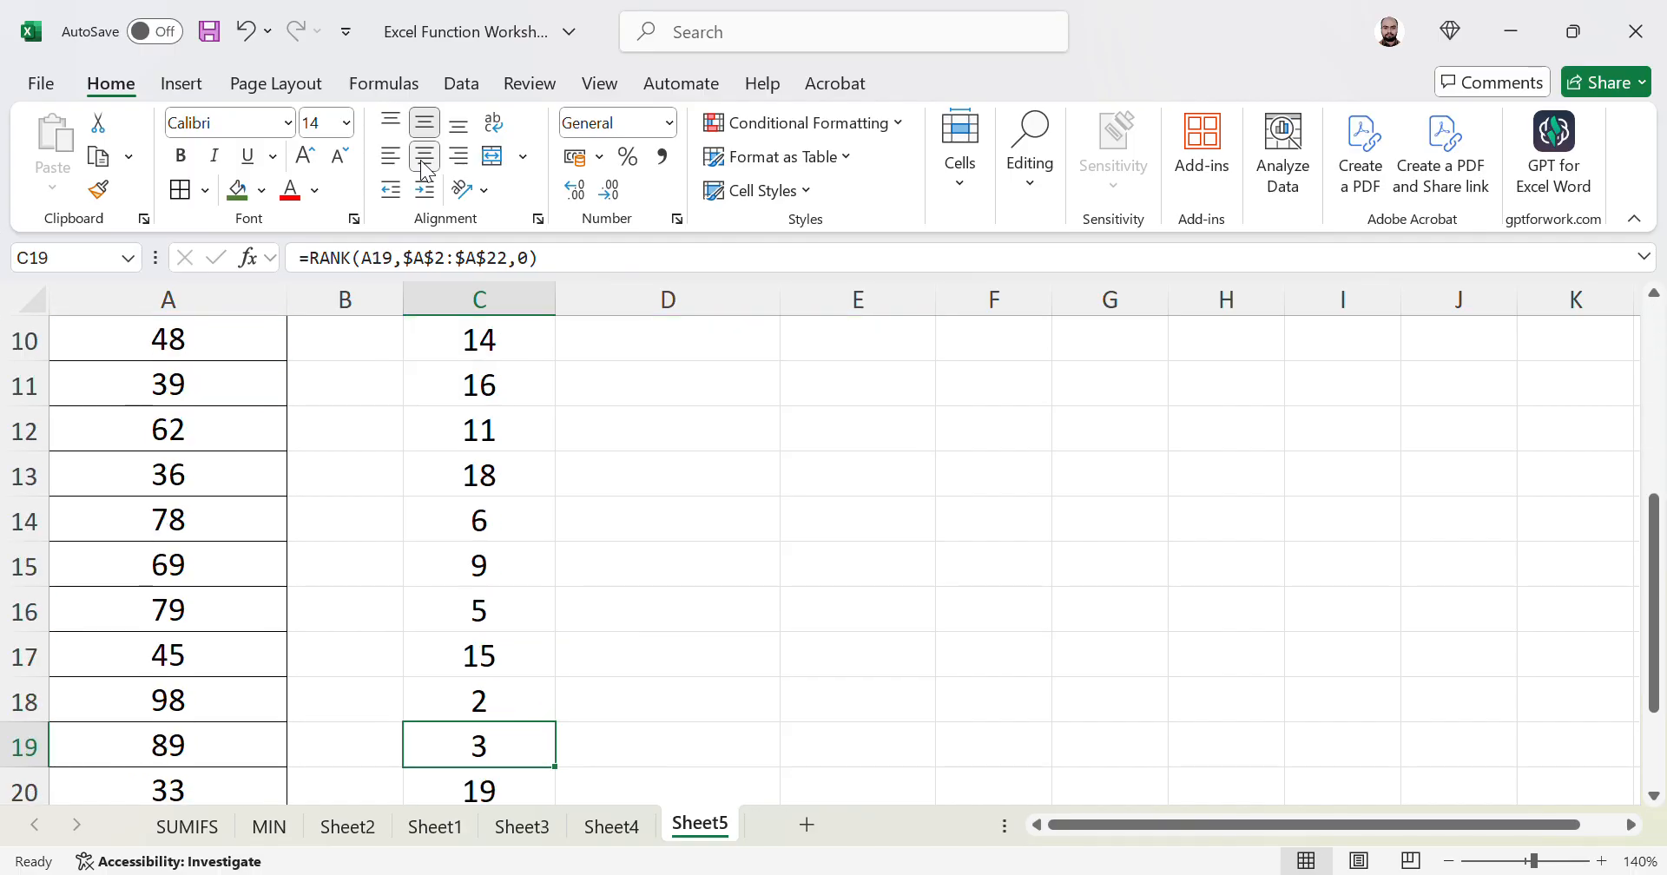
key(Up)
- Review the centred ranks in column C, e.g. 21 for 25 and 4 for 85
key(Left)
key(Right)
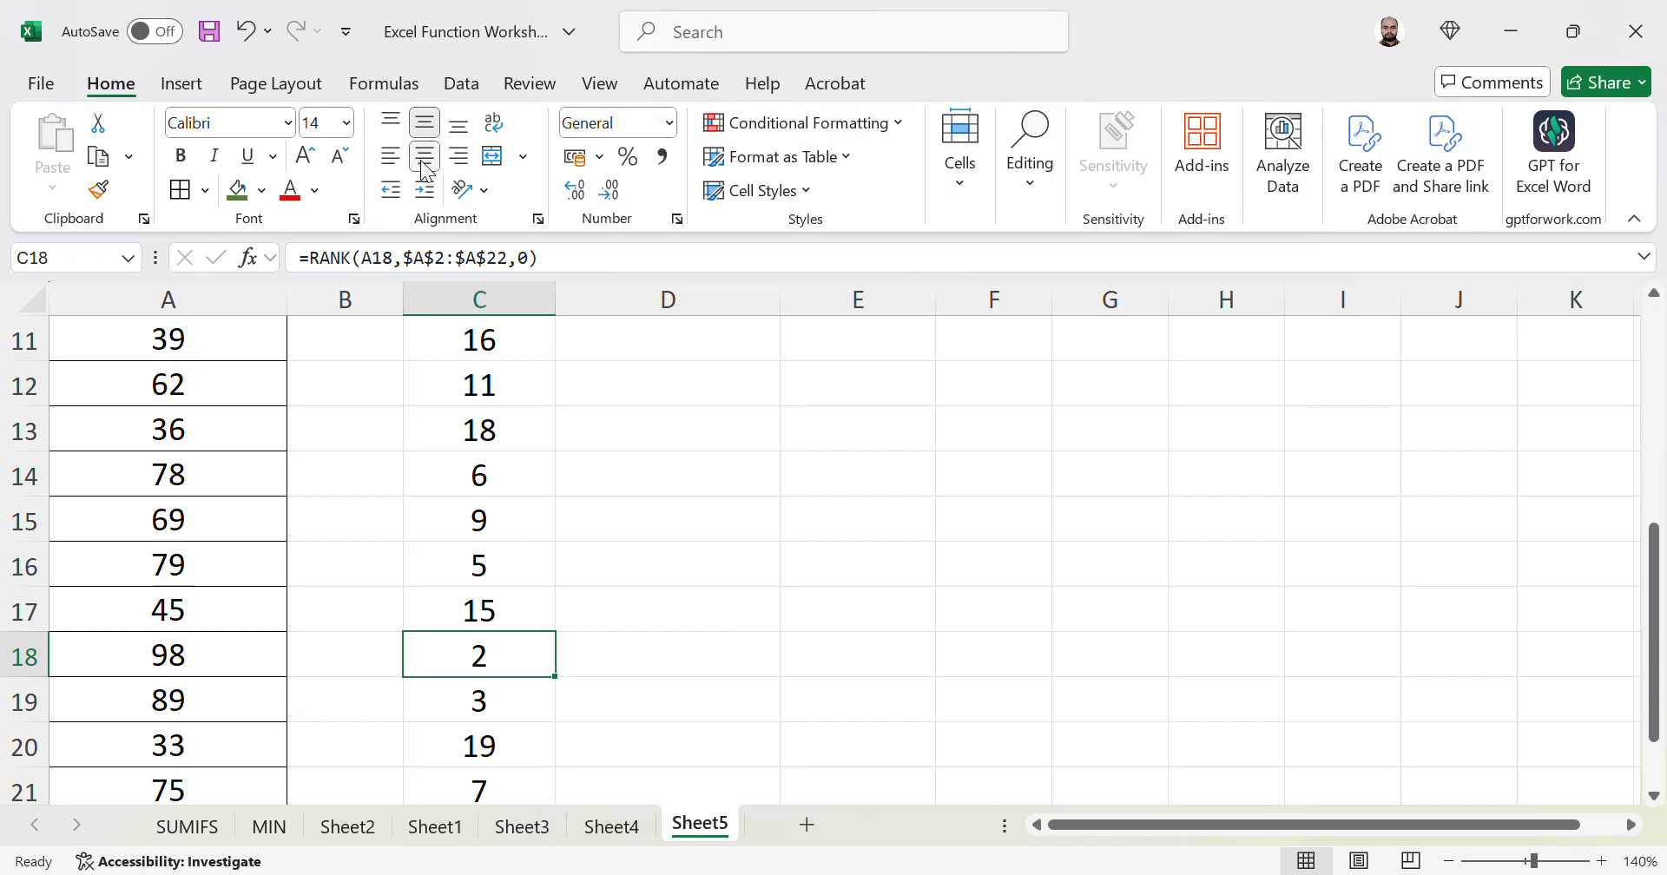
key(Down)
key(Down)
key(Down)
key(Down)
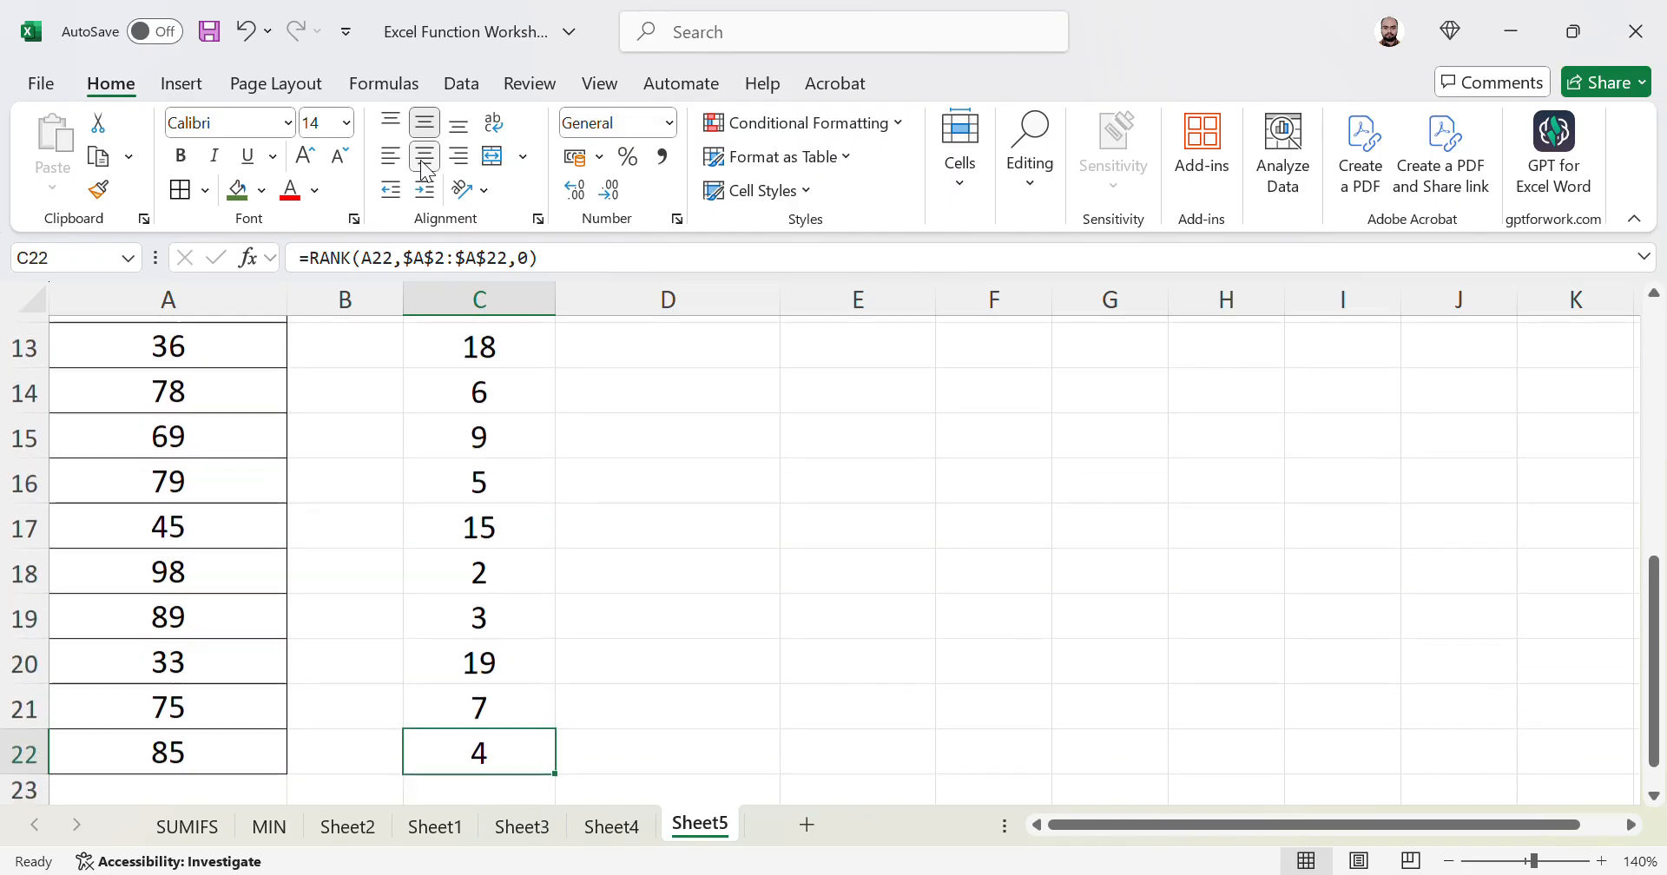
key(Up)
key(ctrl+Up)
key(Down)
key(Down)
key(Down)
key(Down)
key(Down)
key(Down)
key(Down)
key(Down)
key(Down)
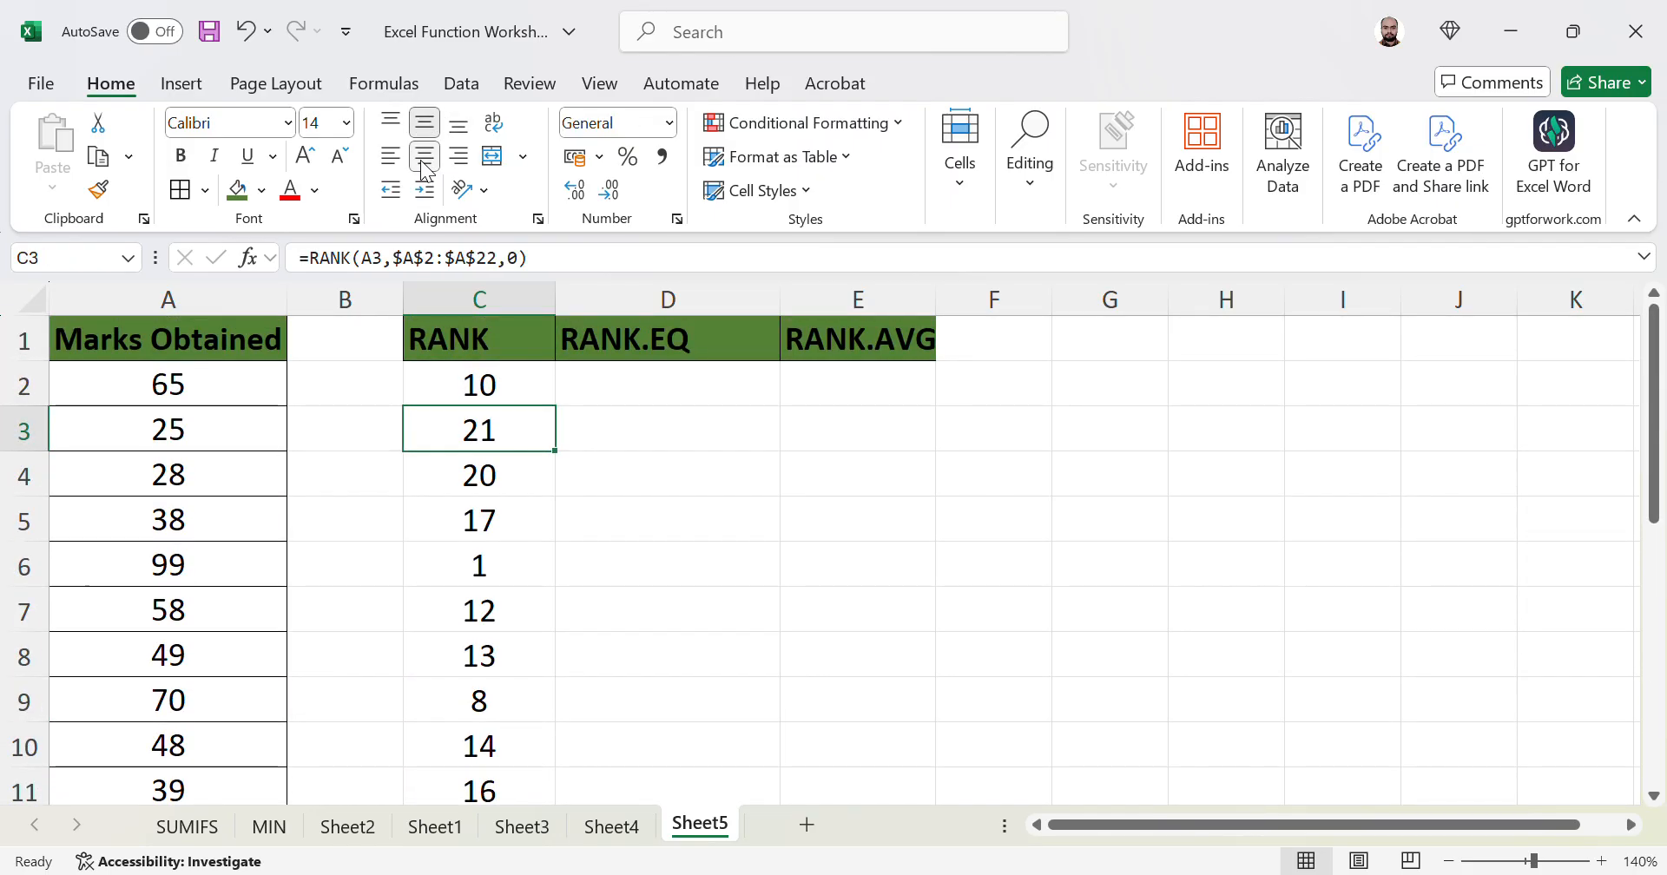
key(Up)
key(Up)
key(Up)
key(Up)
key(Up)
key(Up)
key(Up)
key(Up)
key(Up)
key(Down)
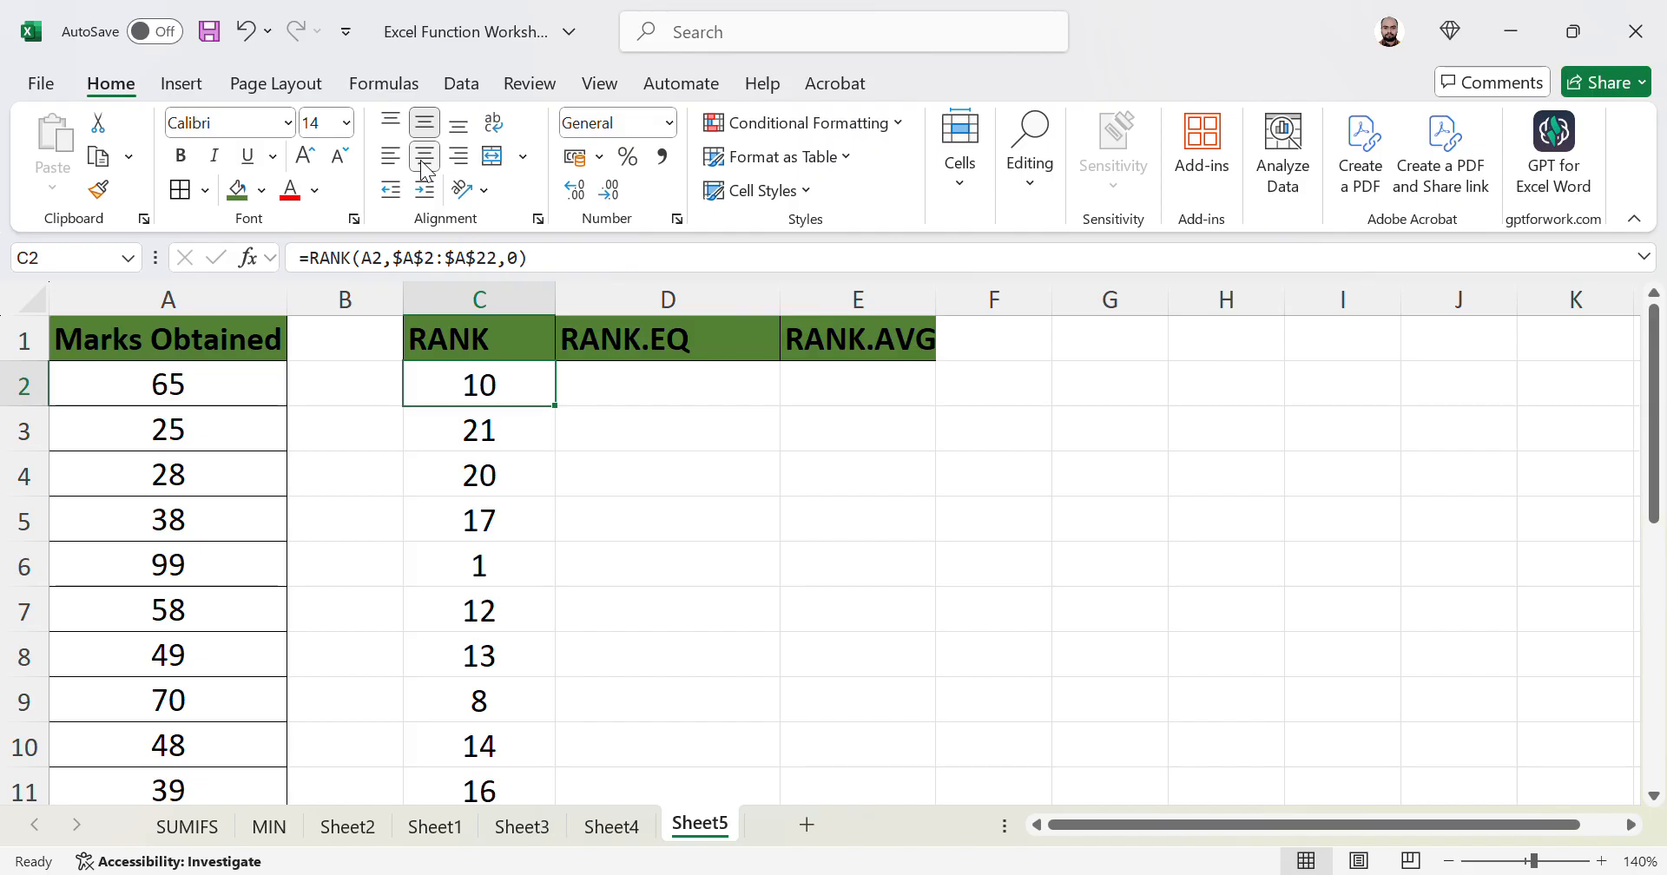
key(Right)
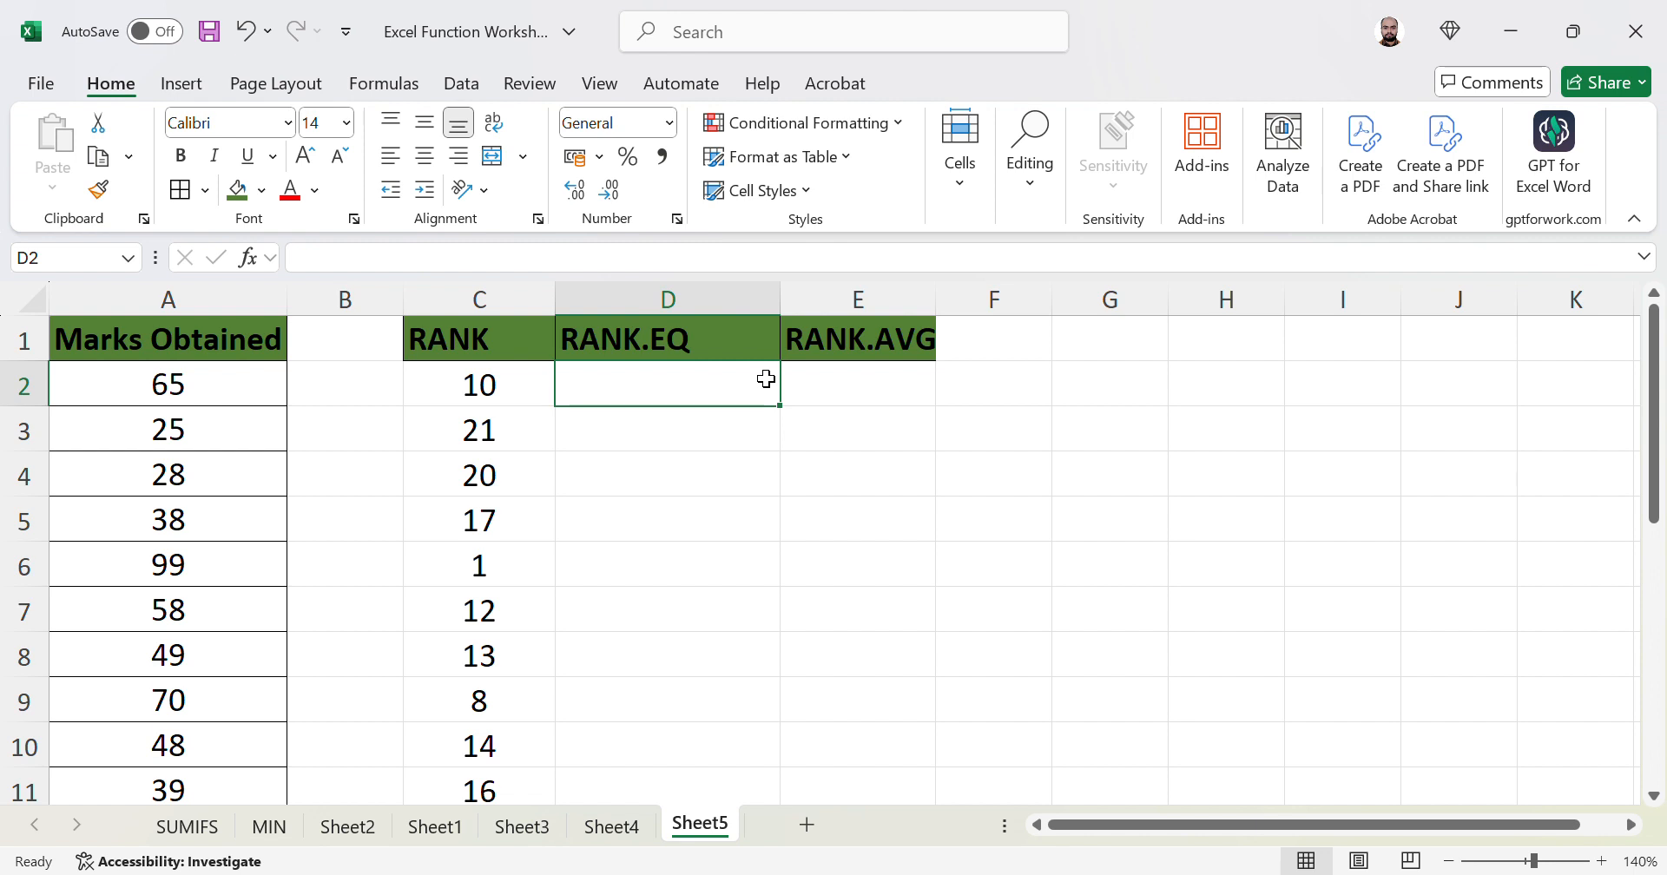
- Start a formula in D2 under the RANK.EQ heading with =
text(=)
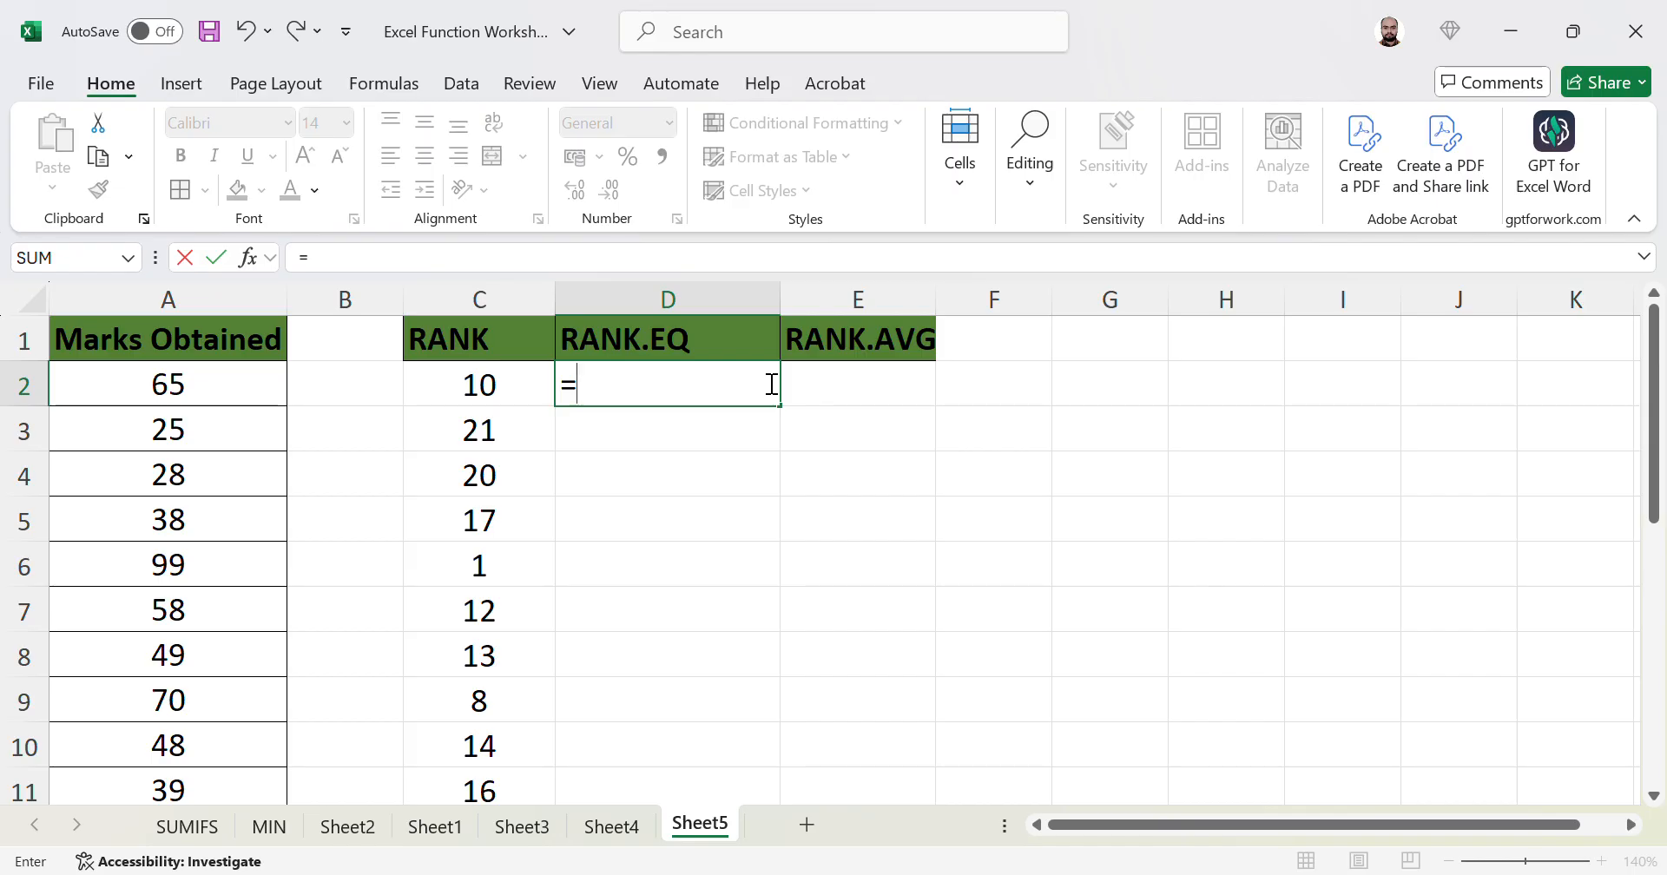
- Enter =RANK.EQ(A2,A2:A22,0) in D2, returning 10, and fill it down column D
text(RANL)
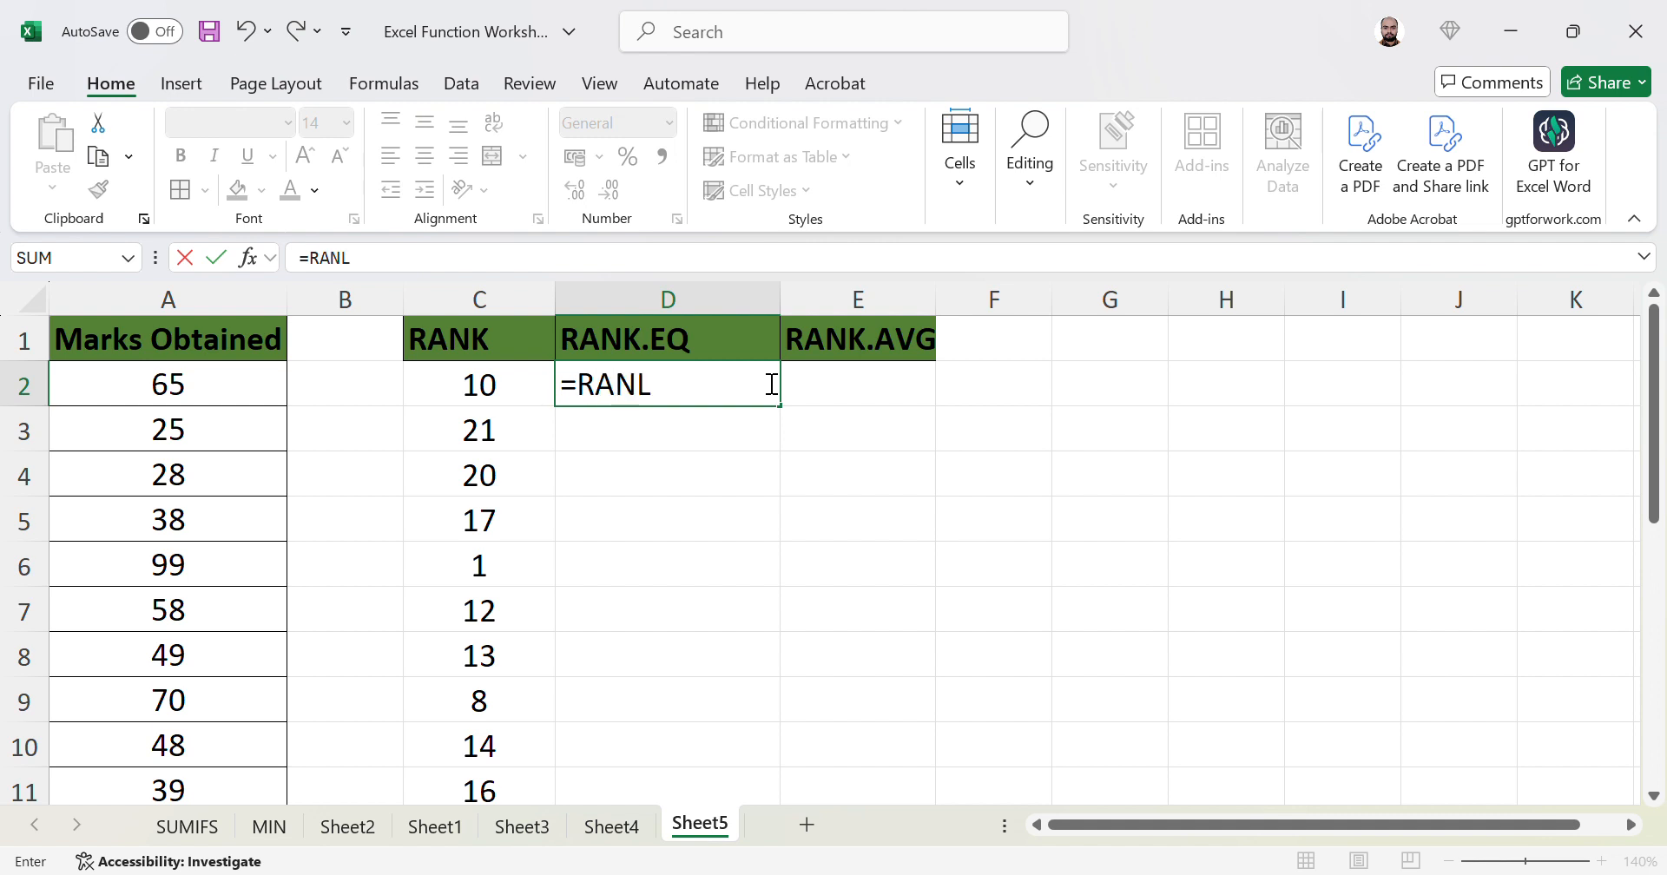
key(BackSpace)
text(K.EQ()
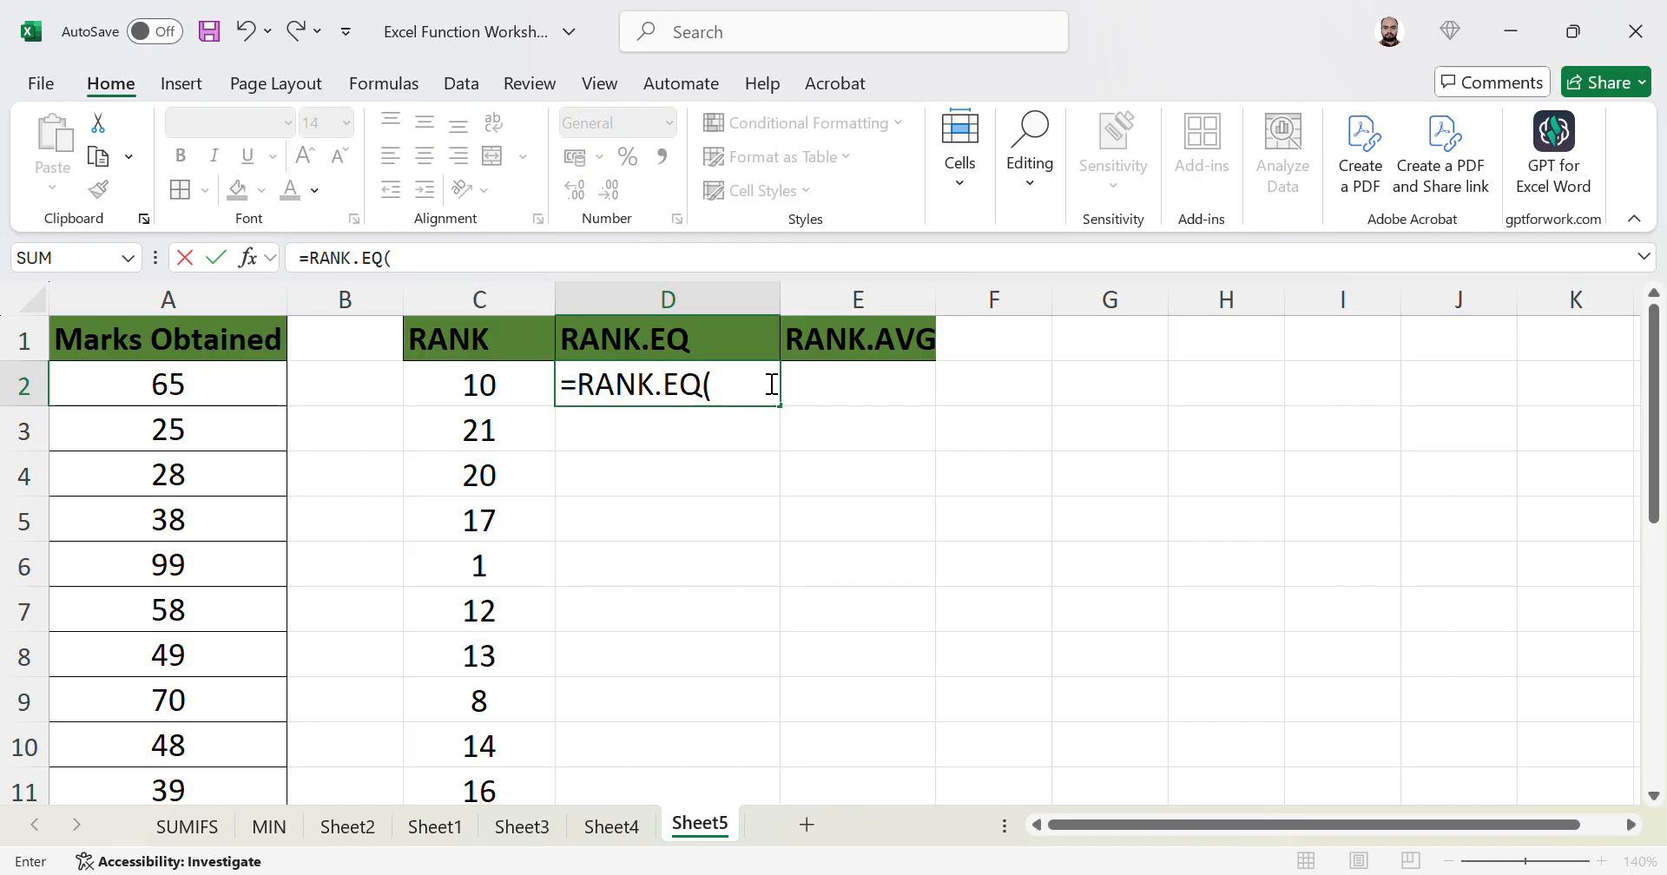
key(Left)
key(Left)
key(Left)
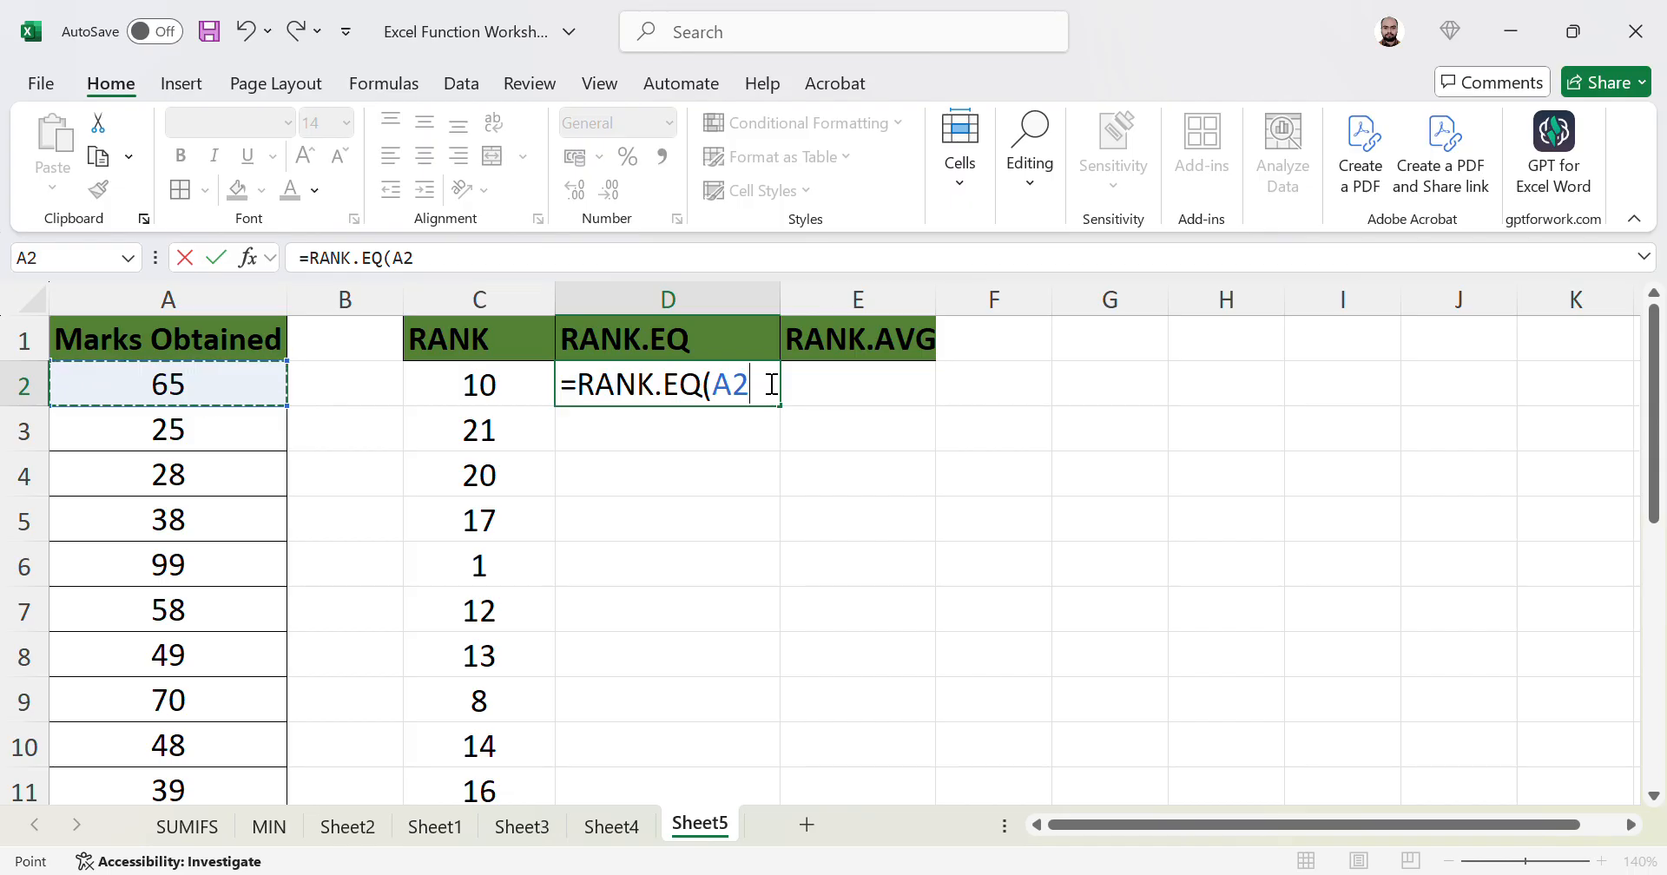
text(,)
key(Left)
key(Left)
key(Left)
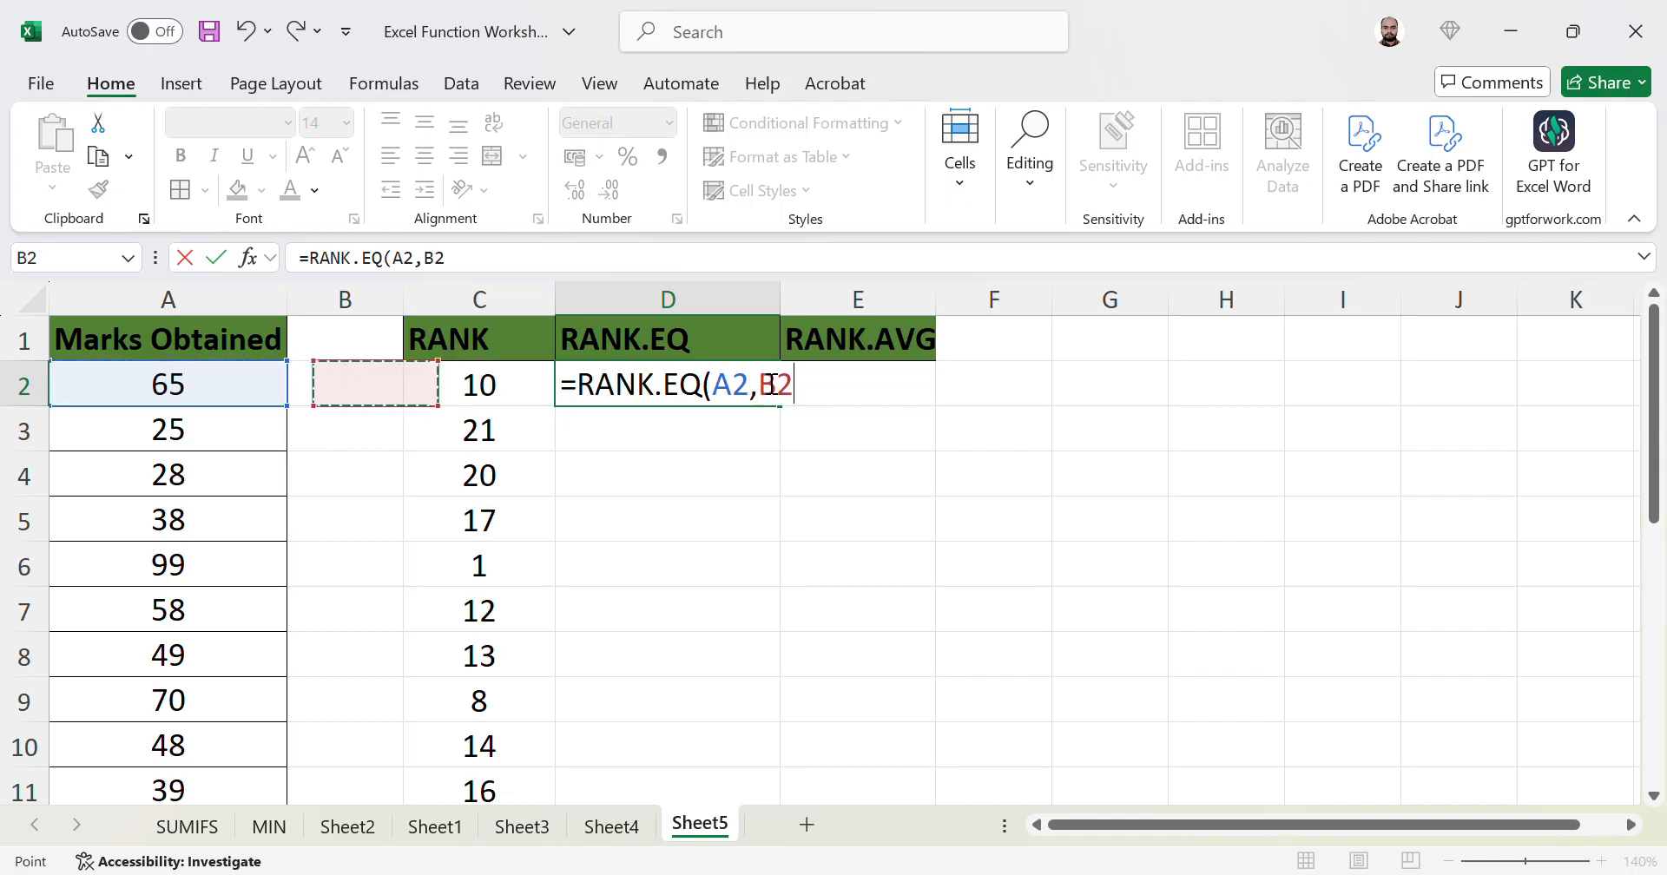
key(ctrl+shift+Down)
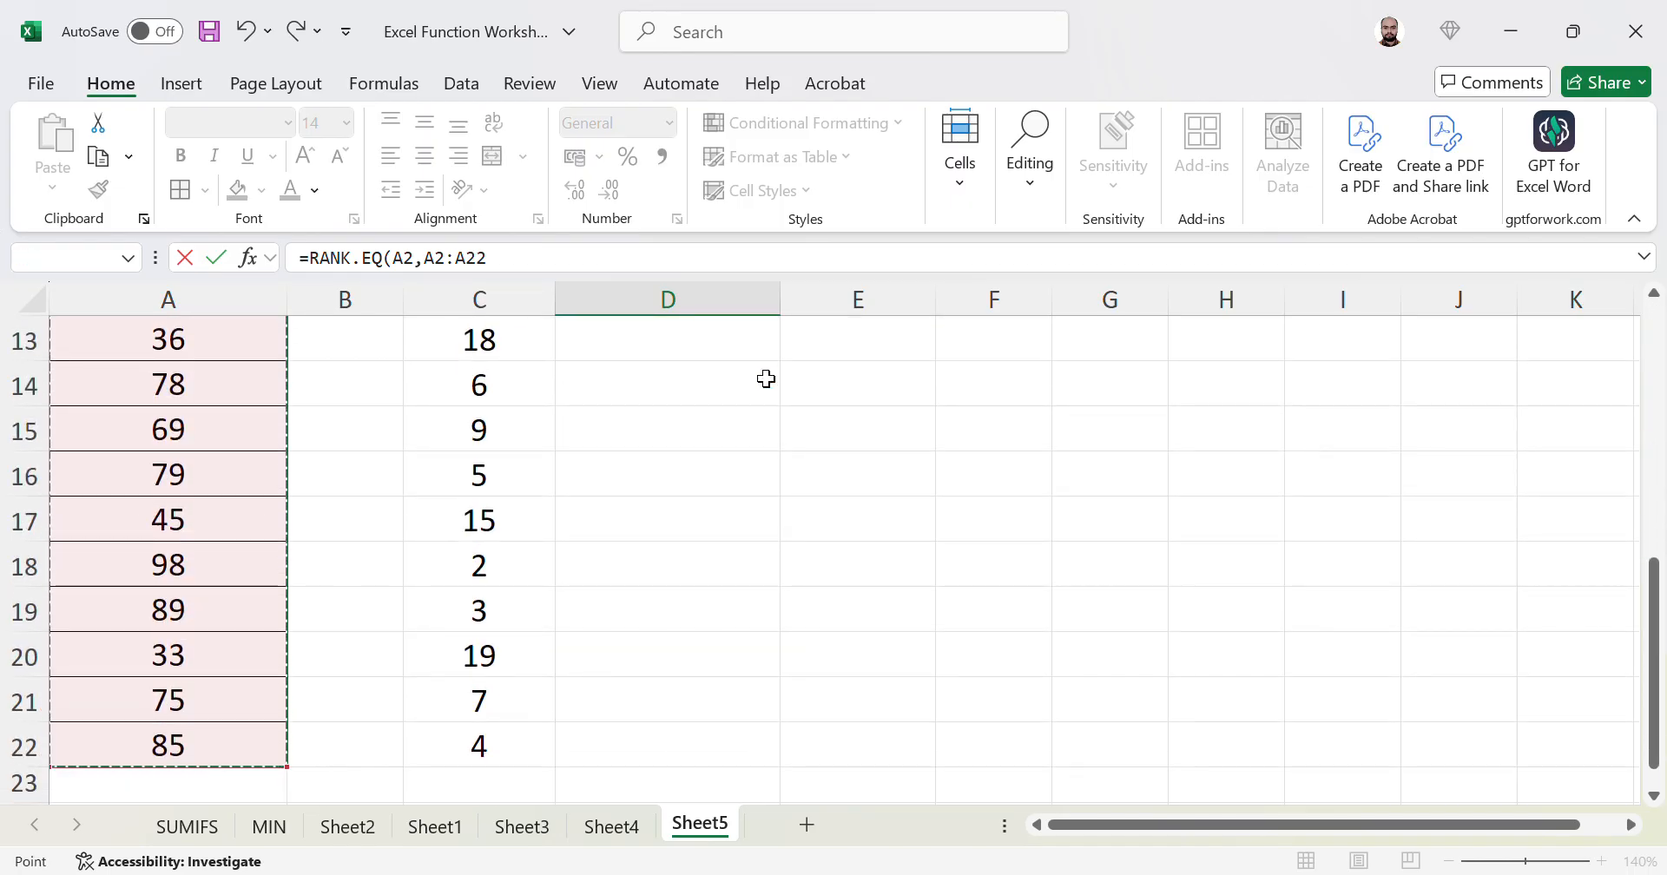
text(,)
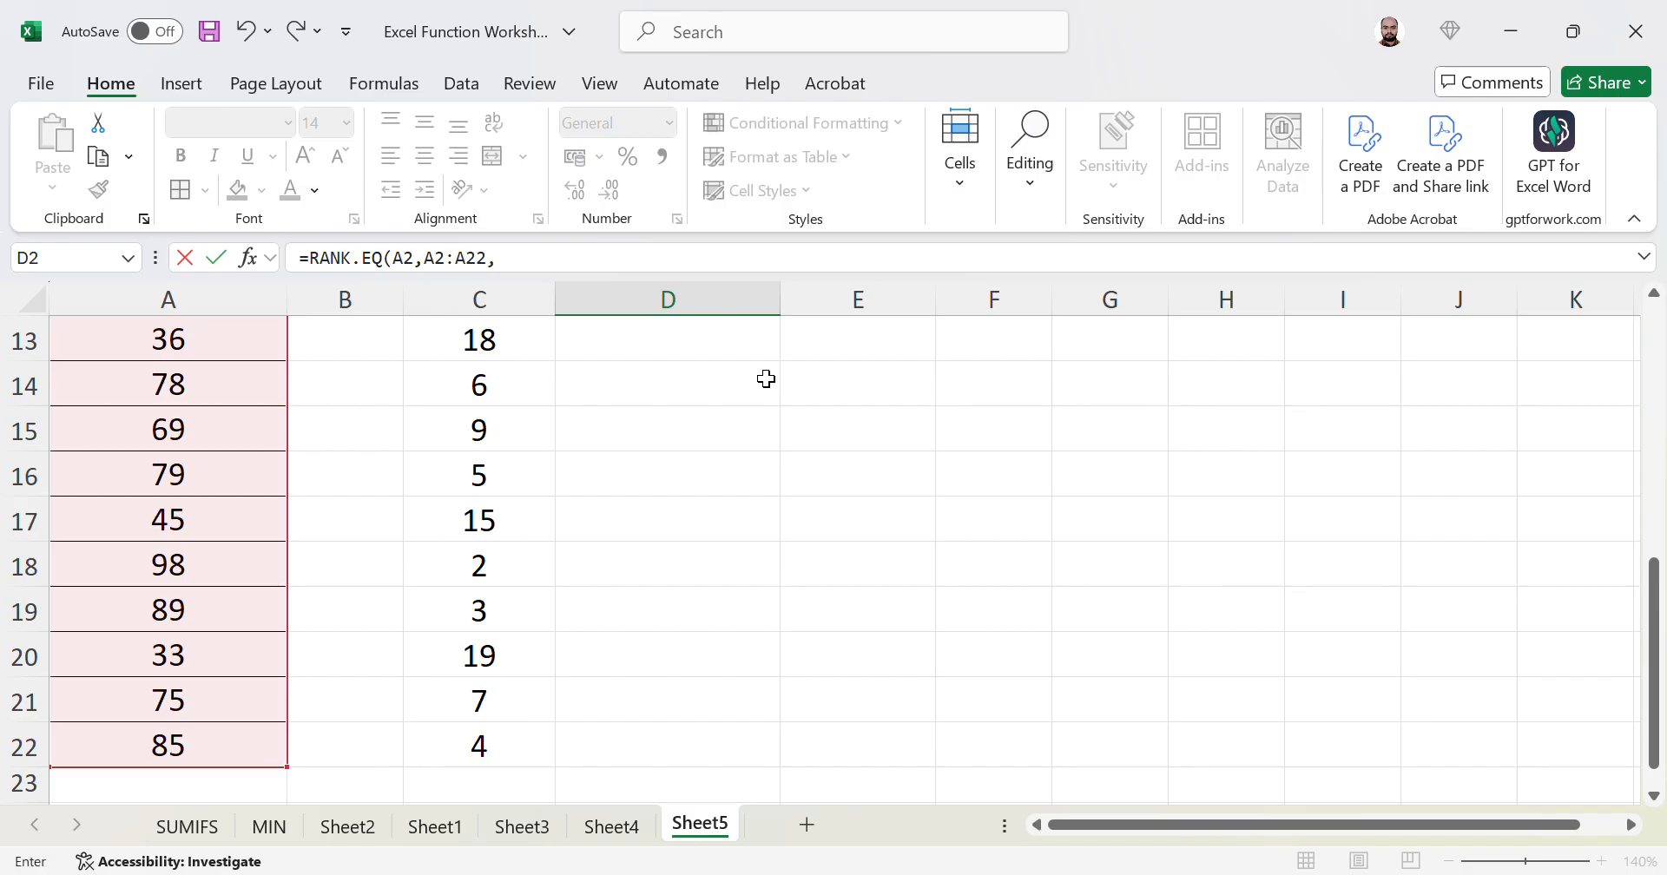
text(0))
key(ctrl+Return)
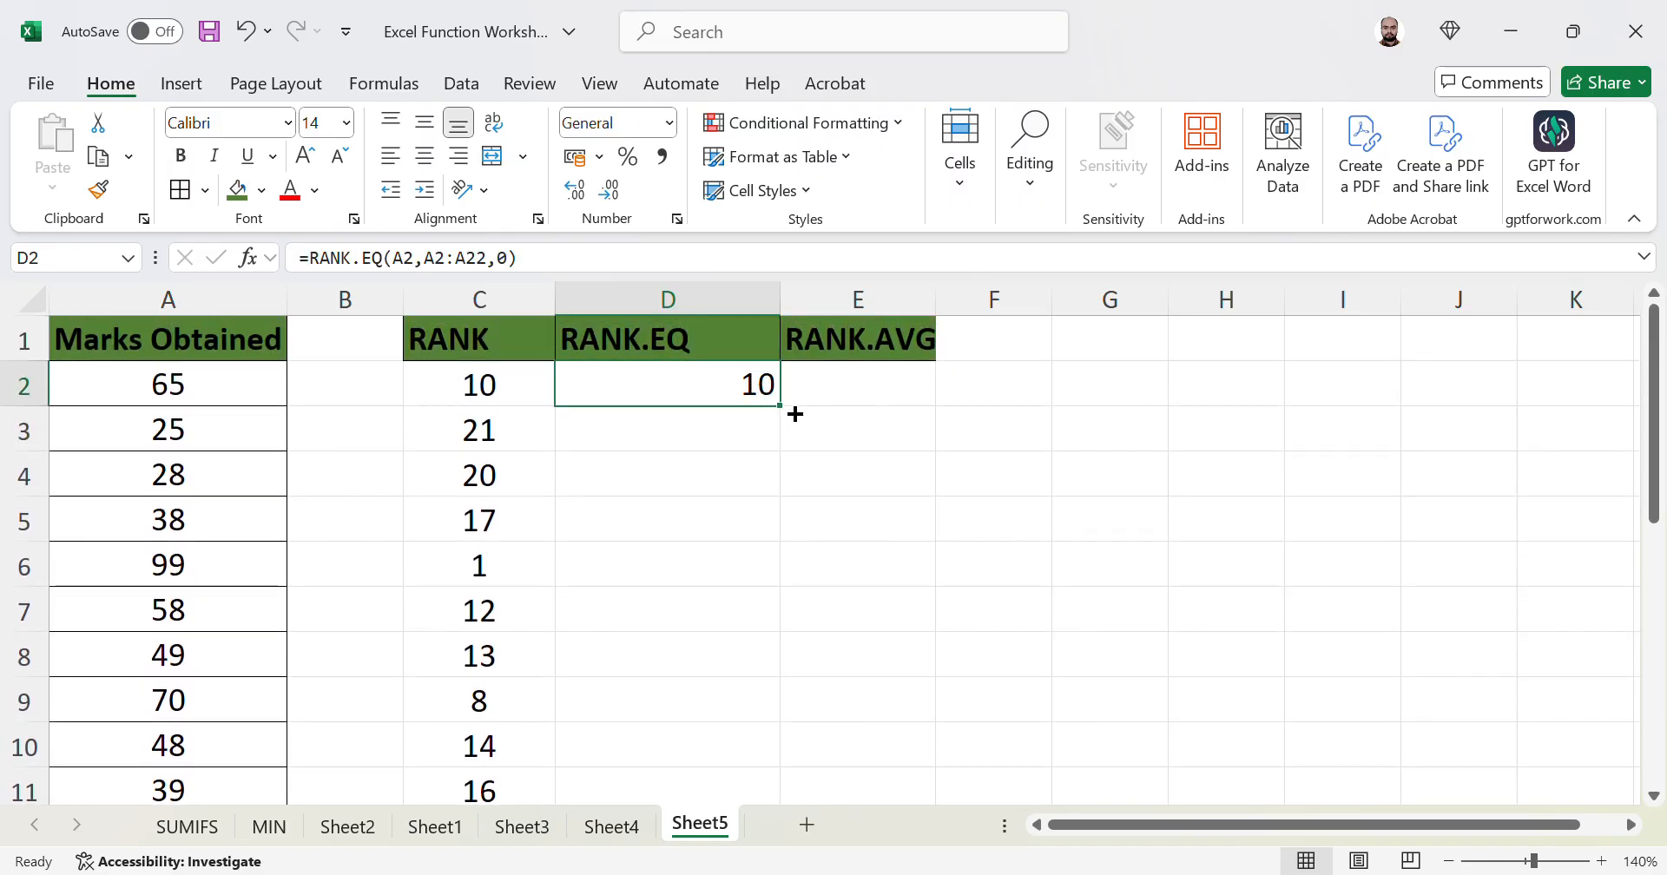
double_click(782, 407)
- Lock D2's RANK.EQ range to $A$2:$A$22 using F4
click(750, 395)
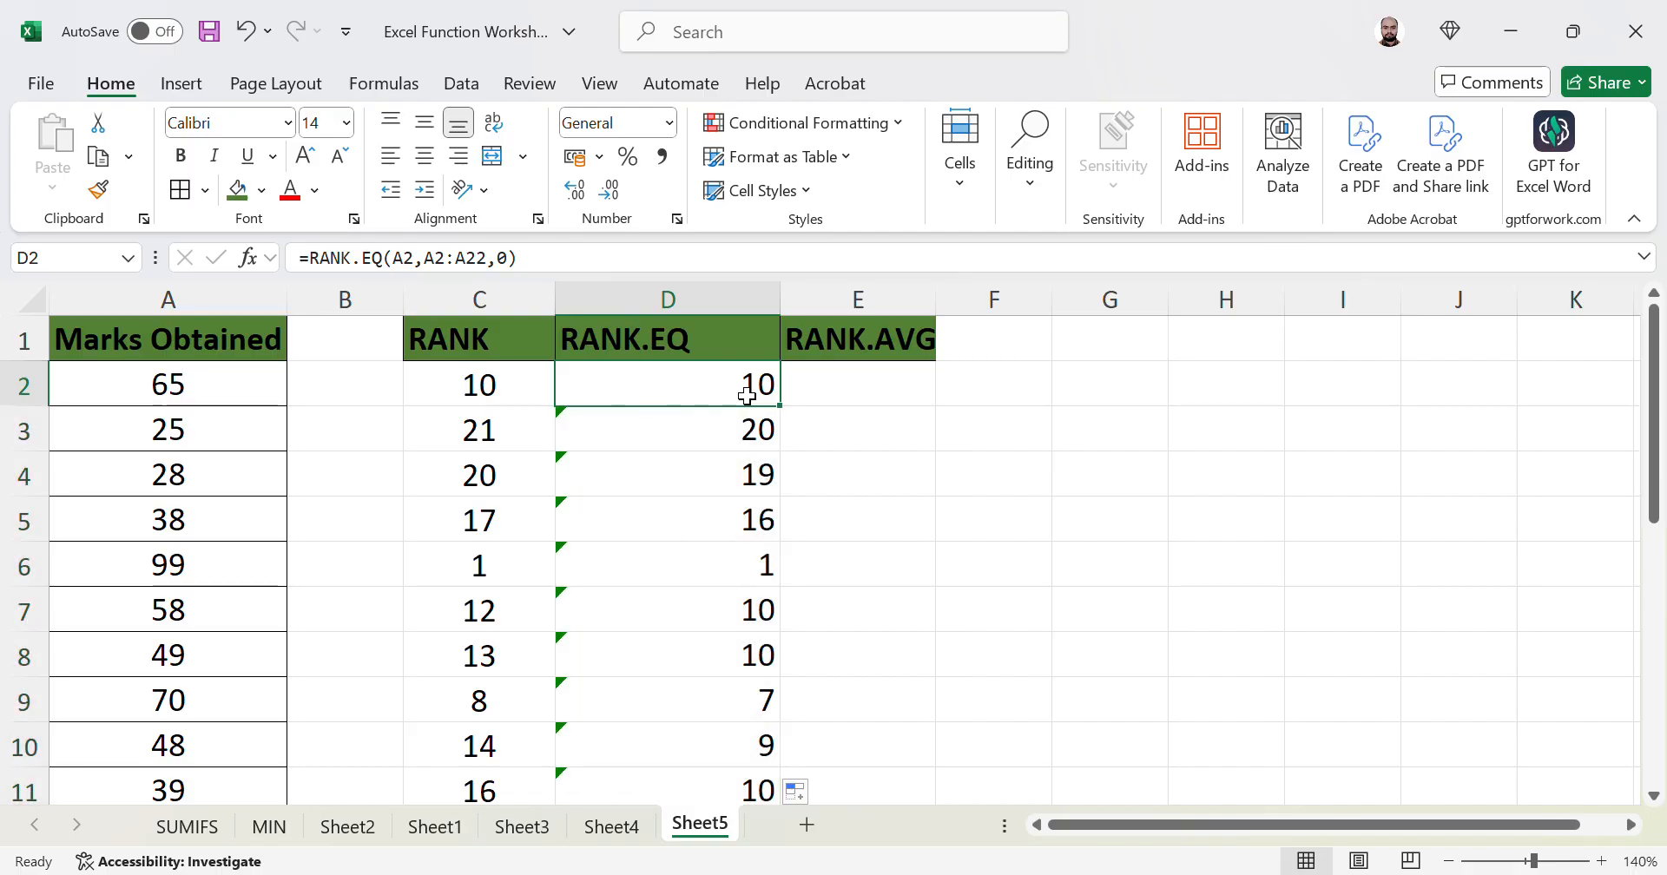
click(452, 276)
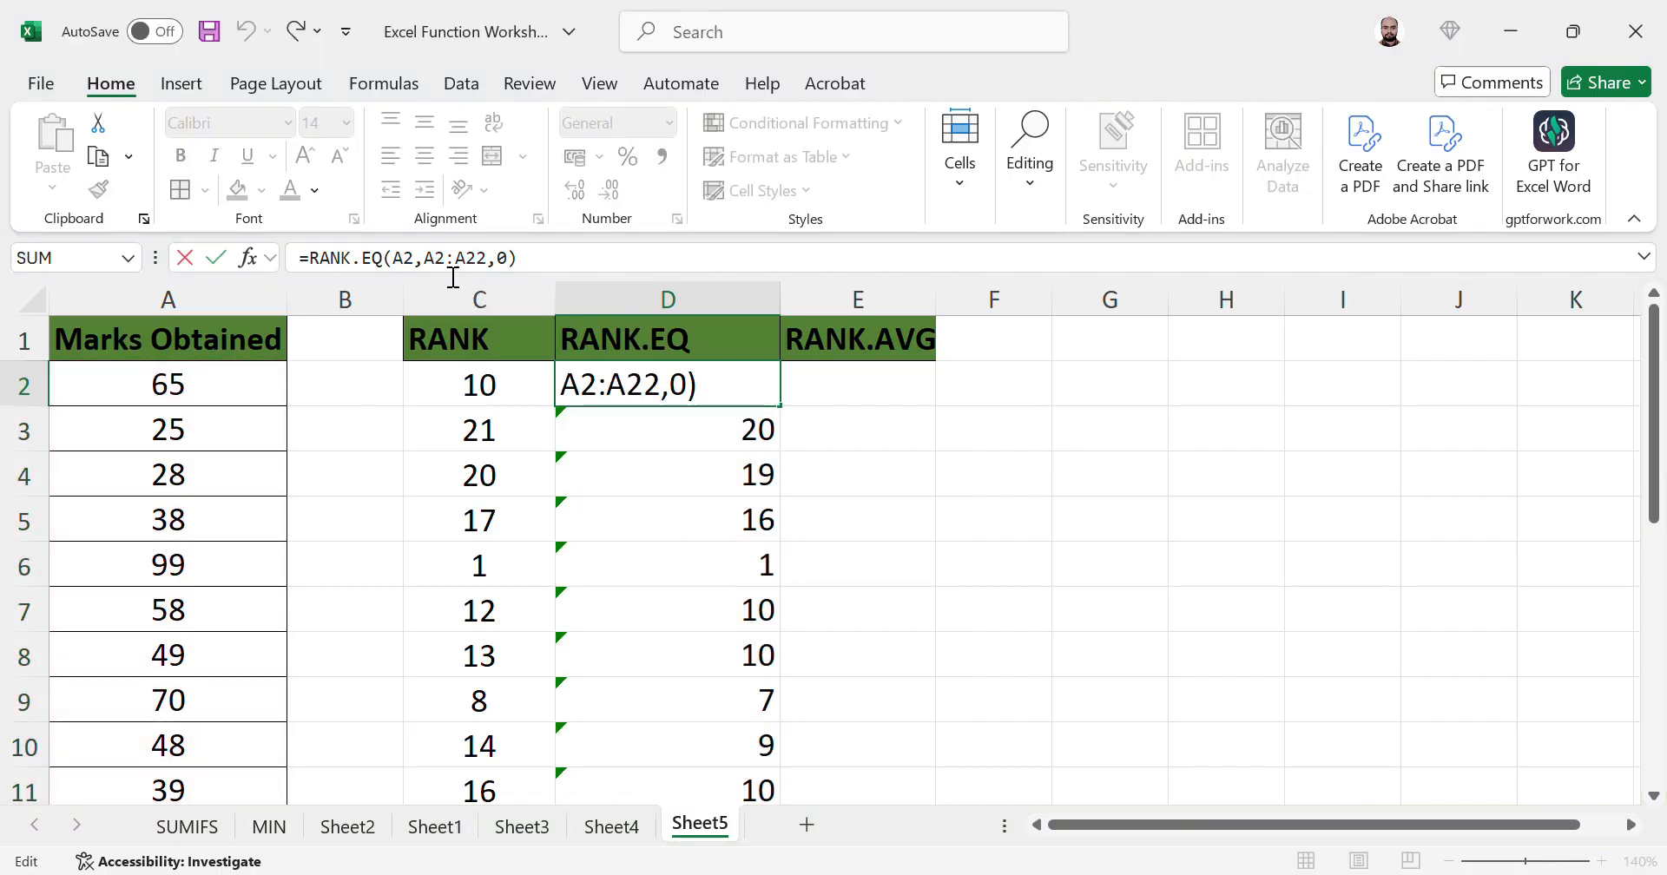
key(F4)
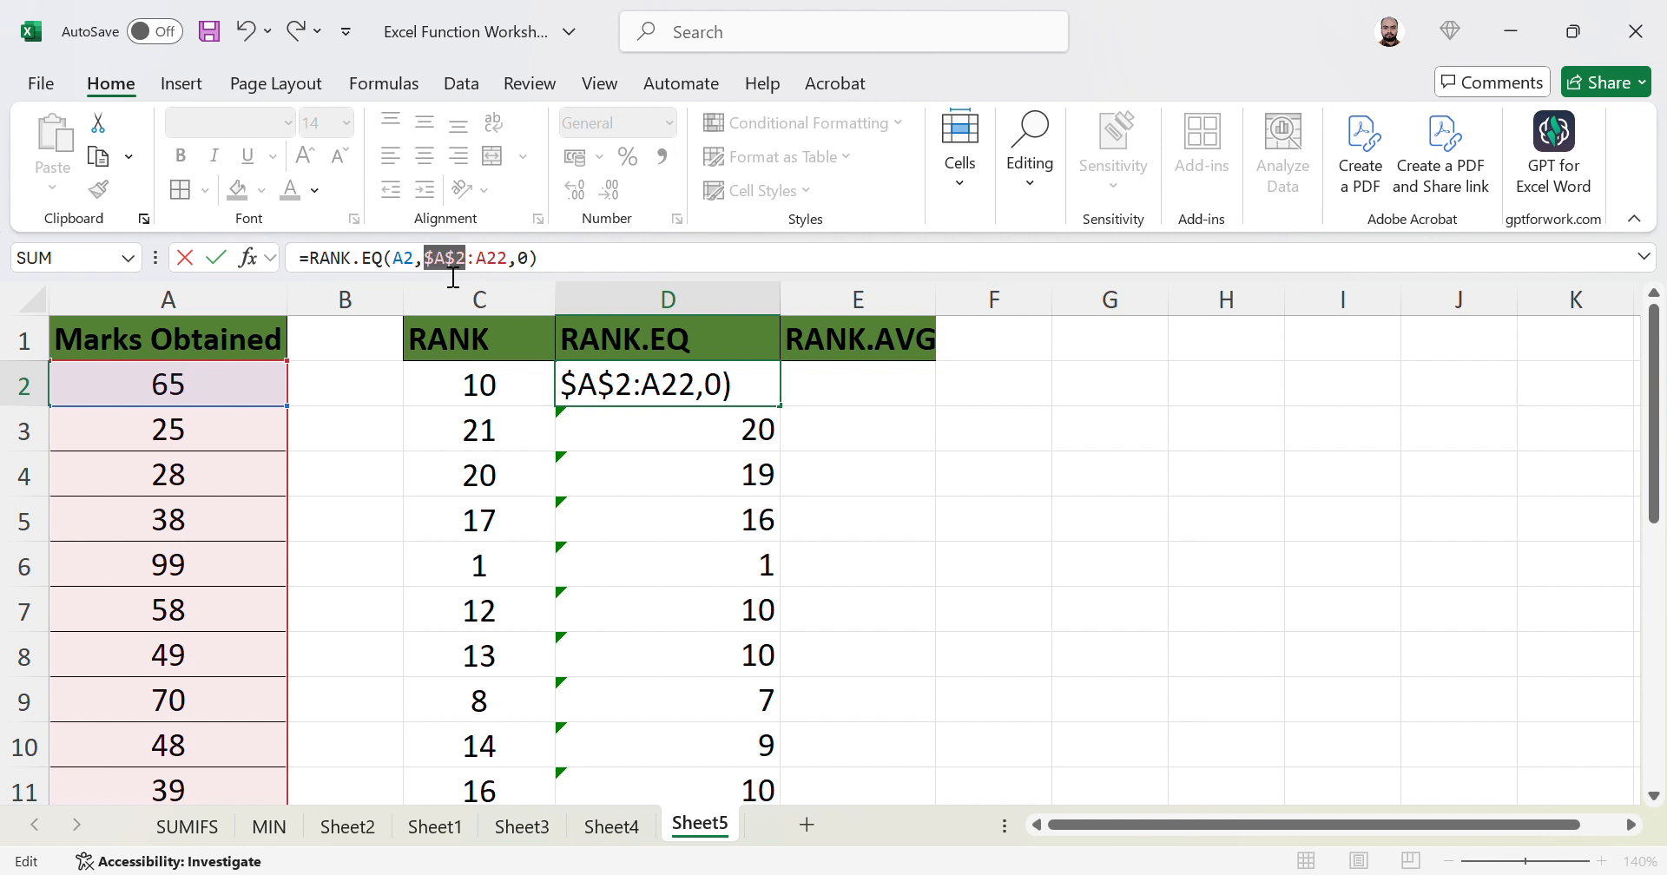
key(Right)
key(Right)
key(F4)
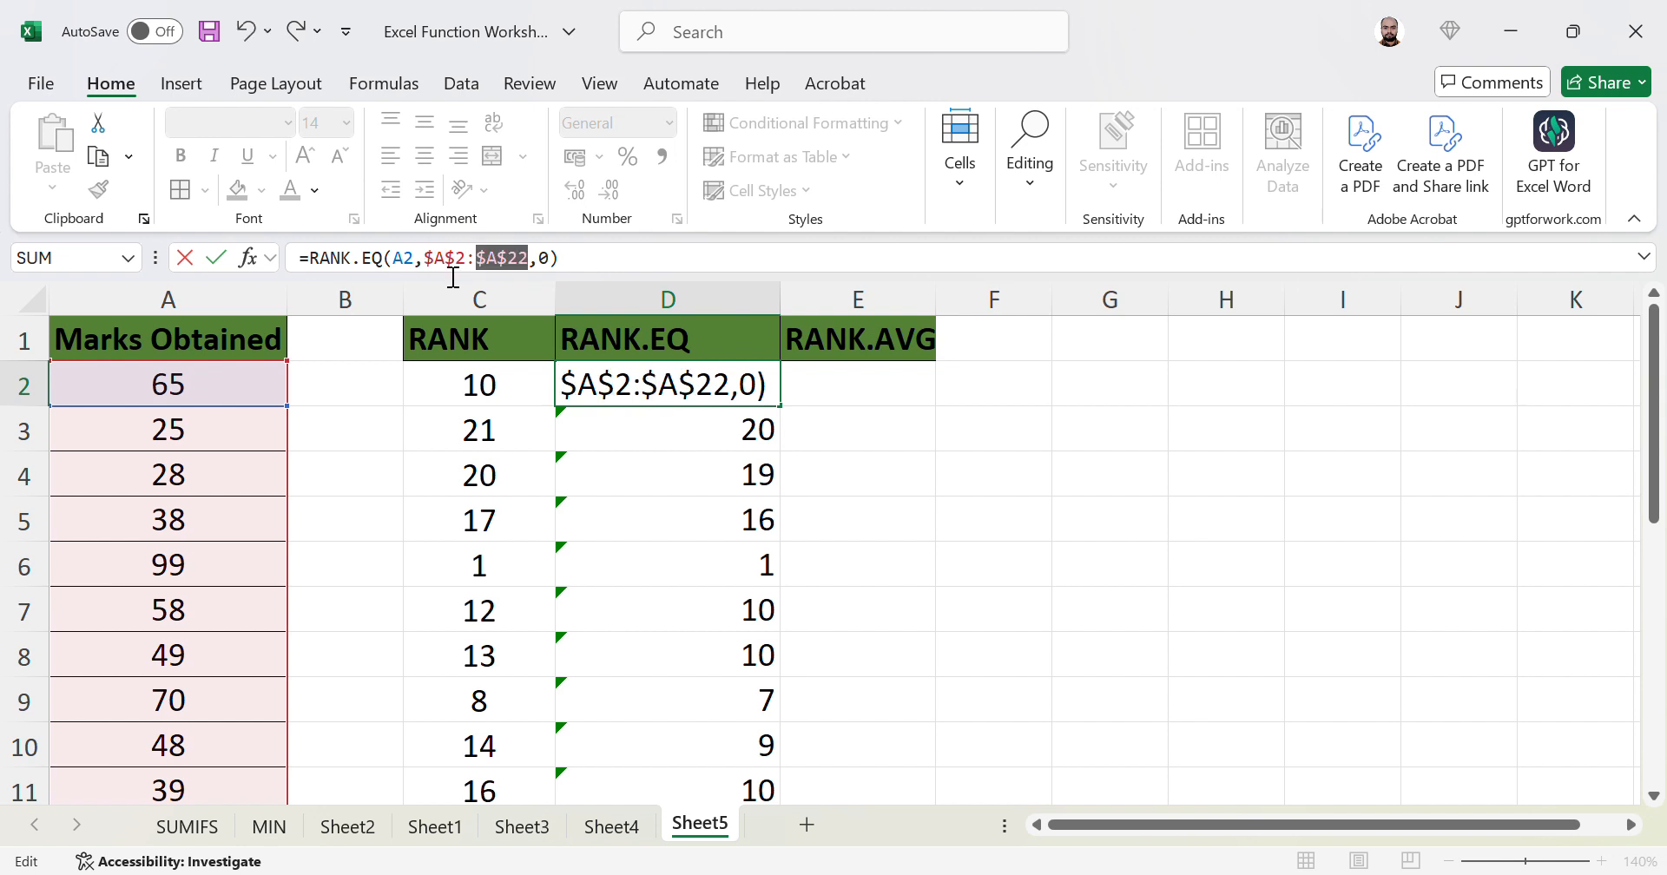
key(ctrl+Return)
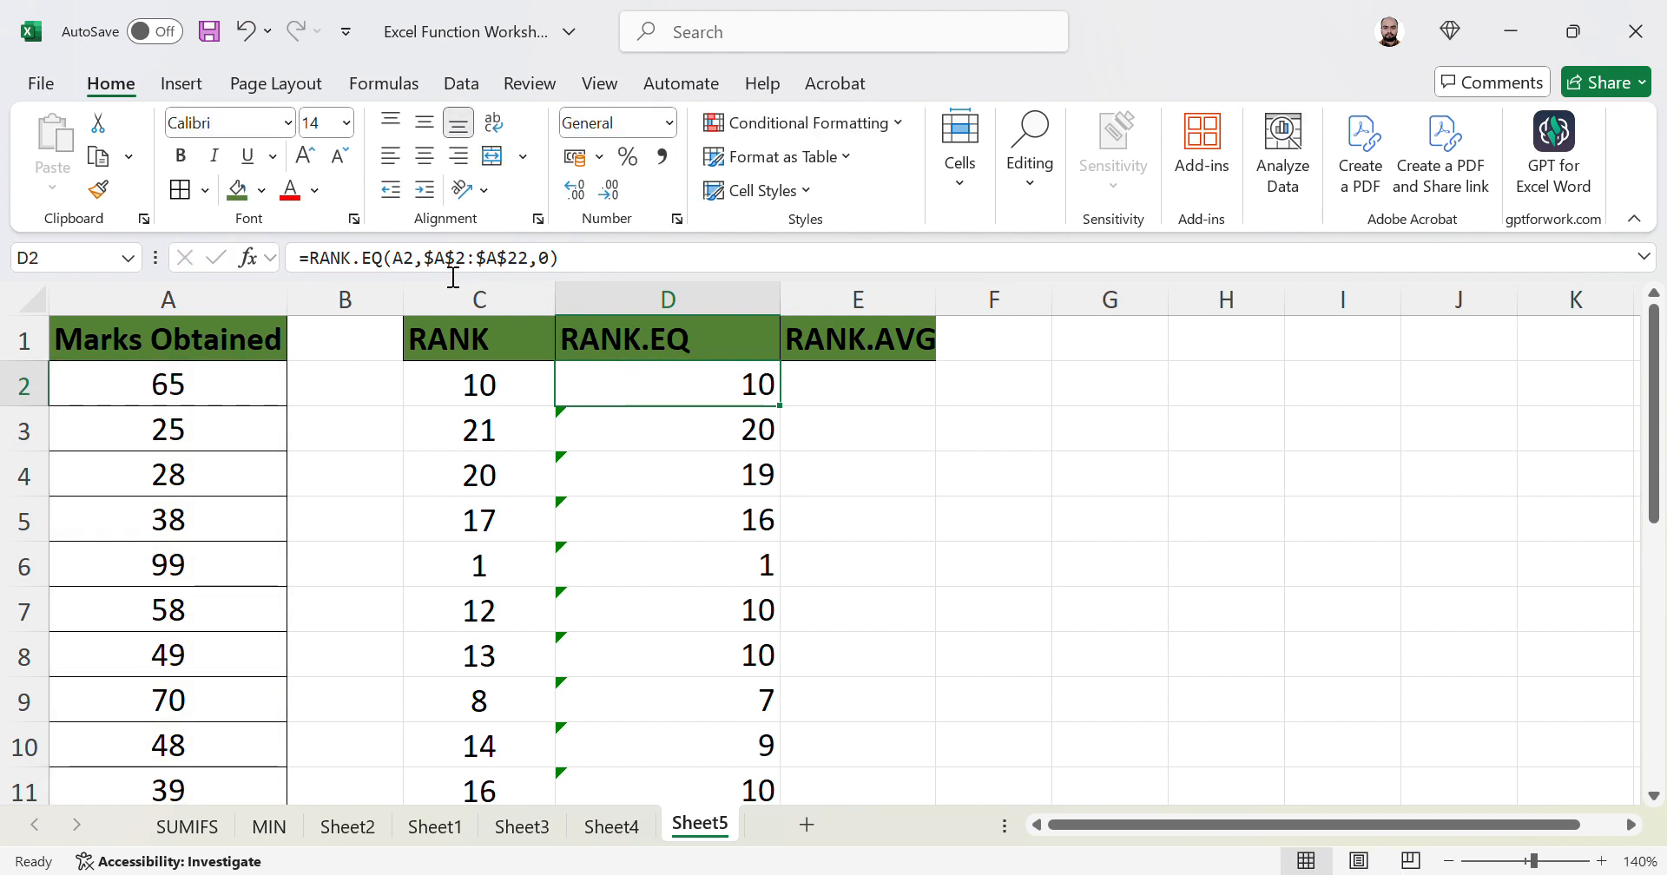
- Refill column D with the corrected formula and compare its ranks with column C
double_click(781, 407)
key(Right)
key(Left)
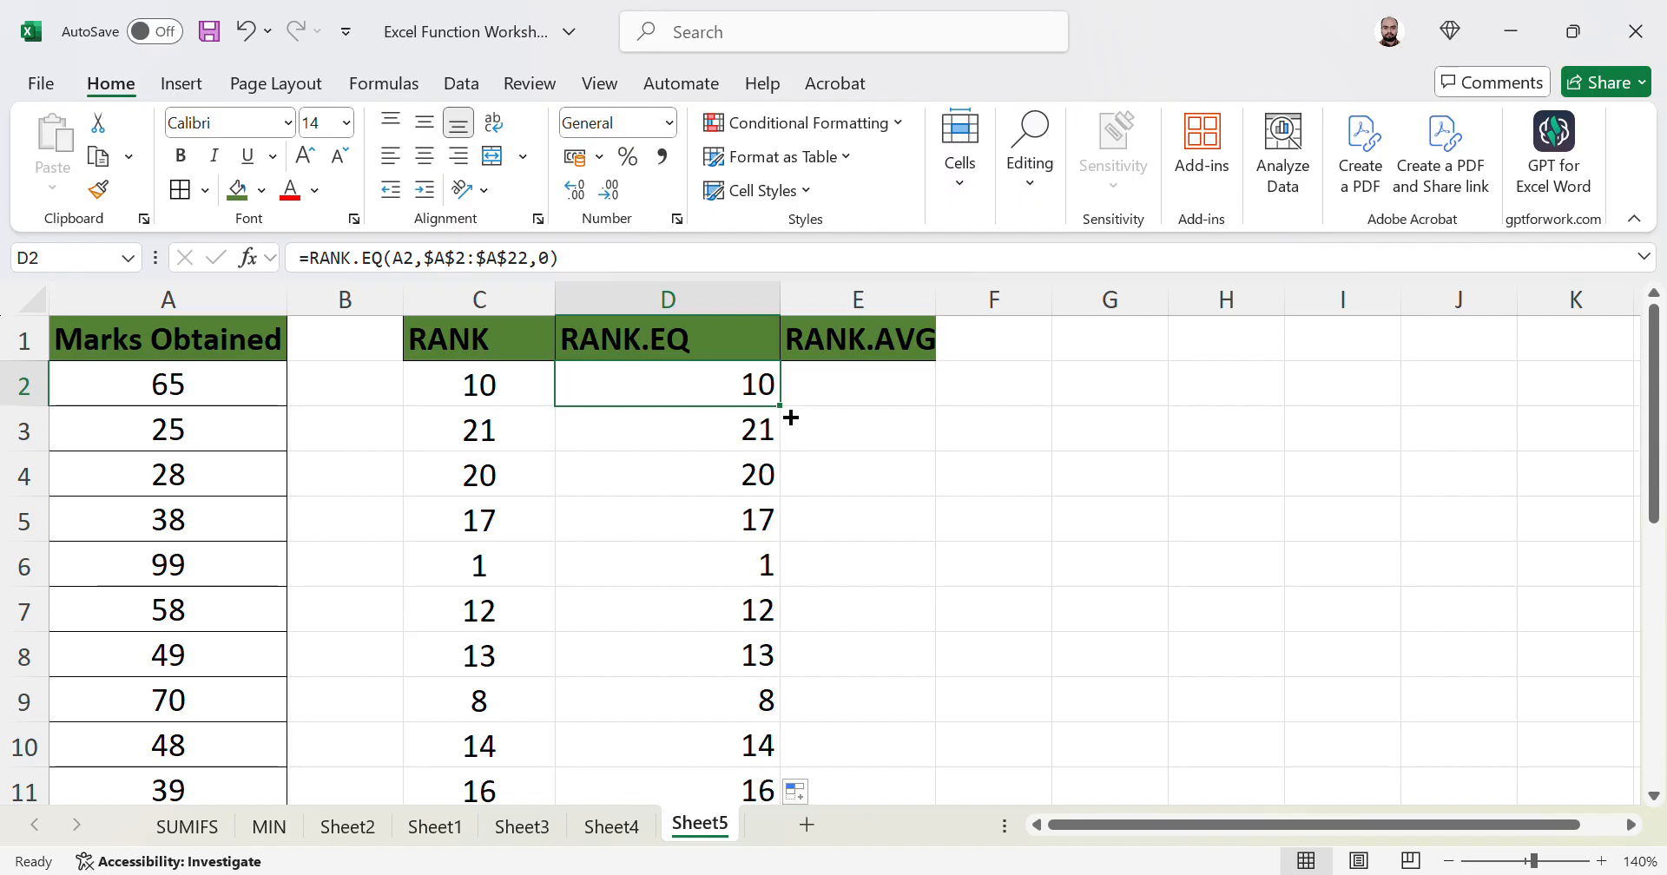
key(Left)
key(Down)
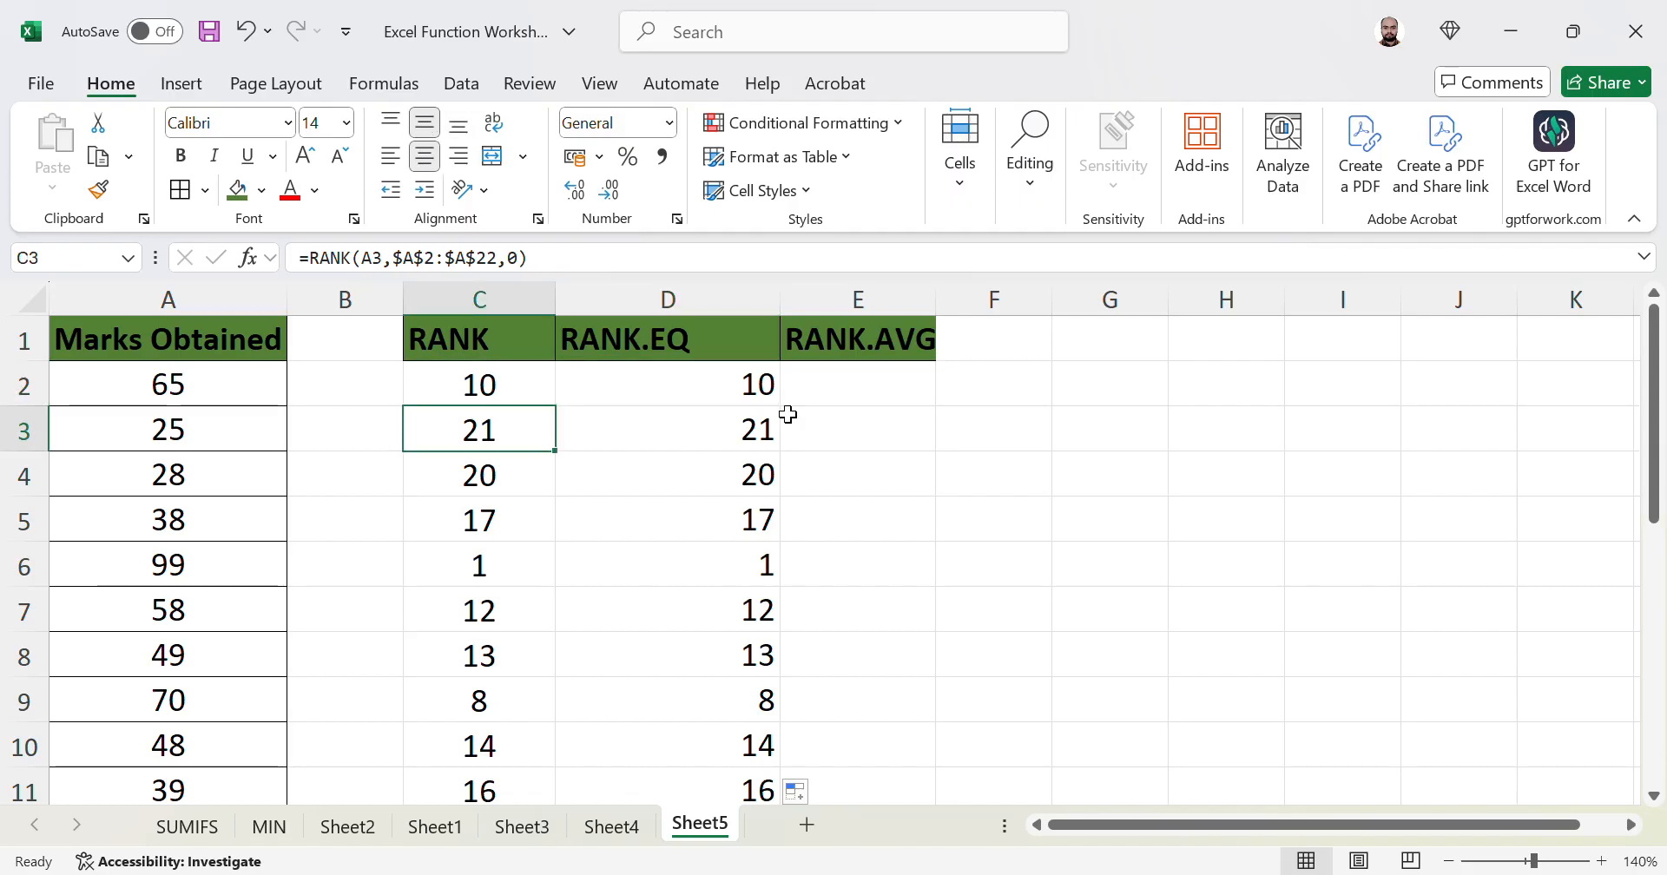
click(788, 325)
double_click(780, 299)
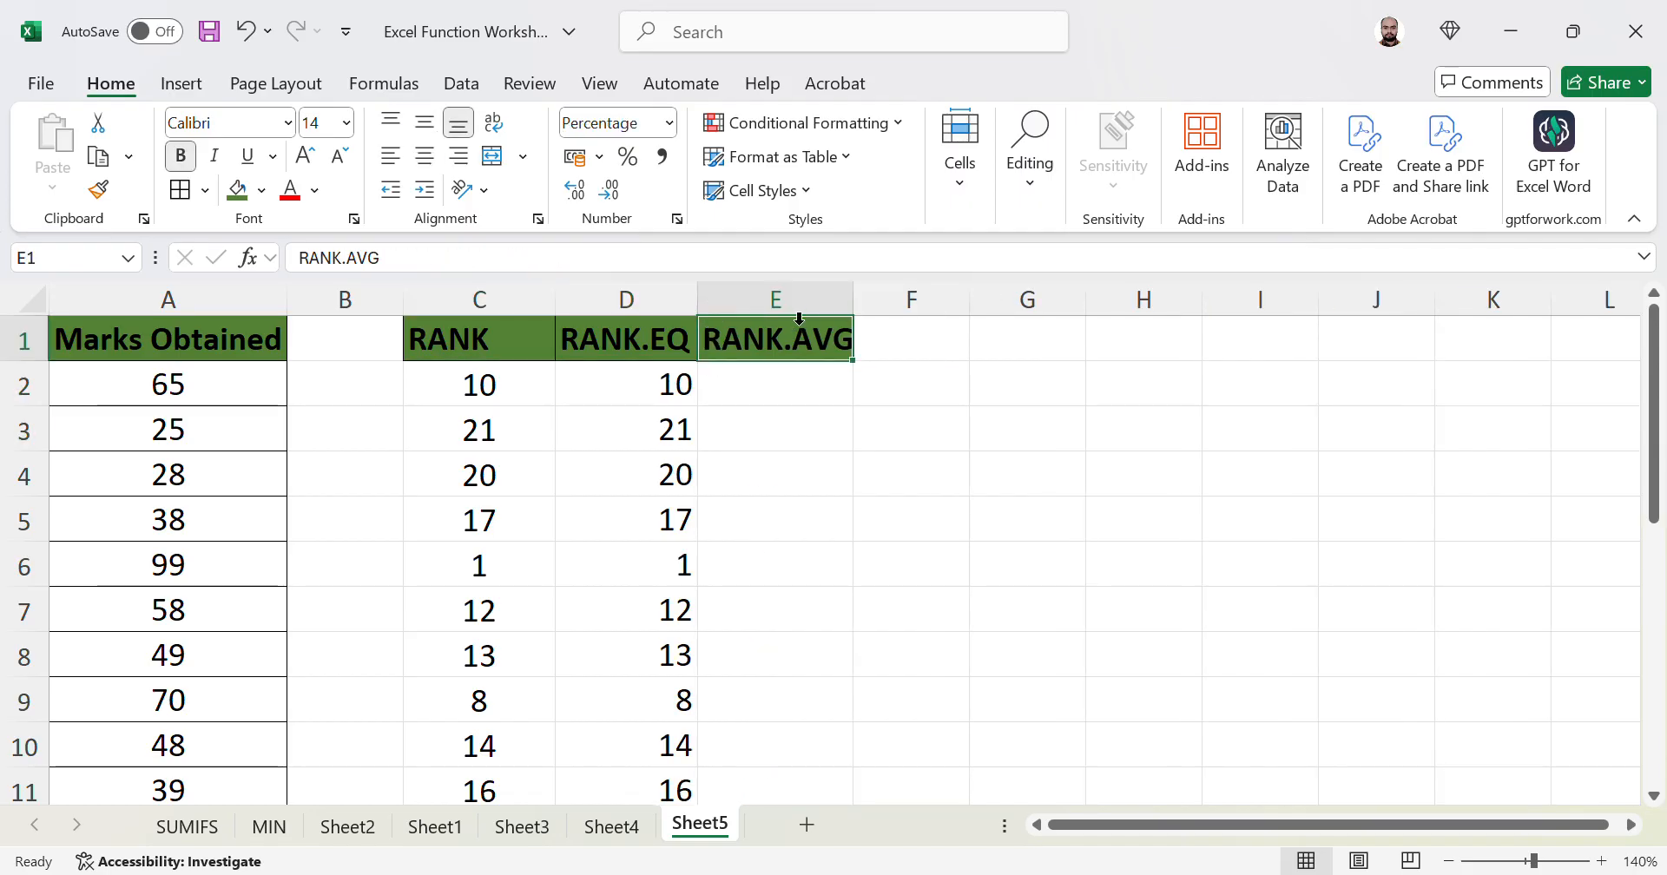
click(668, 490)
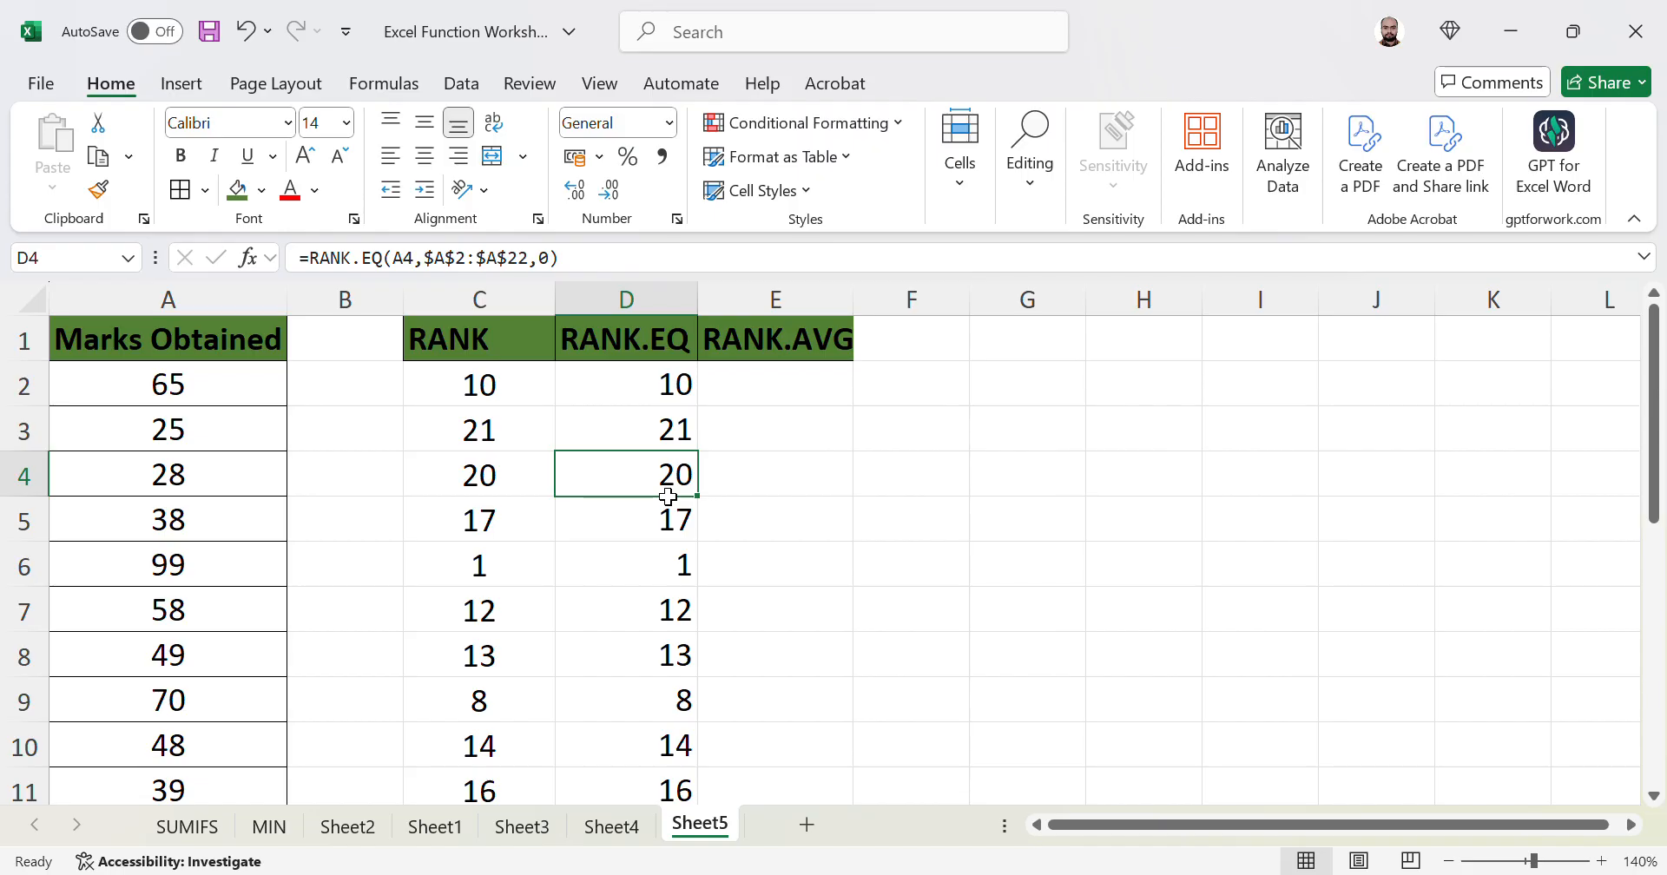
key(Left)
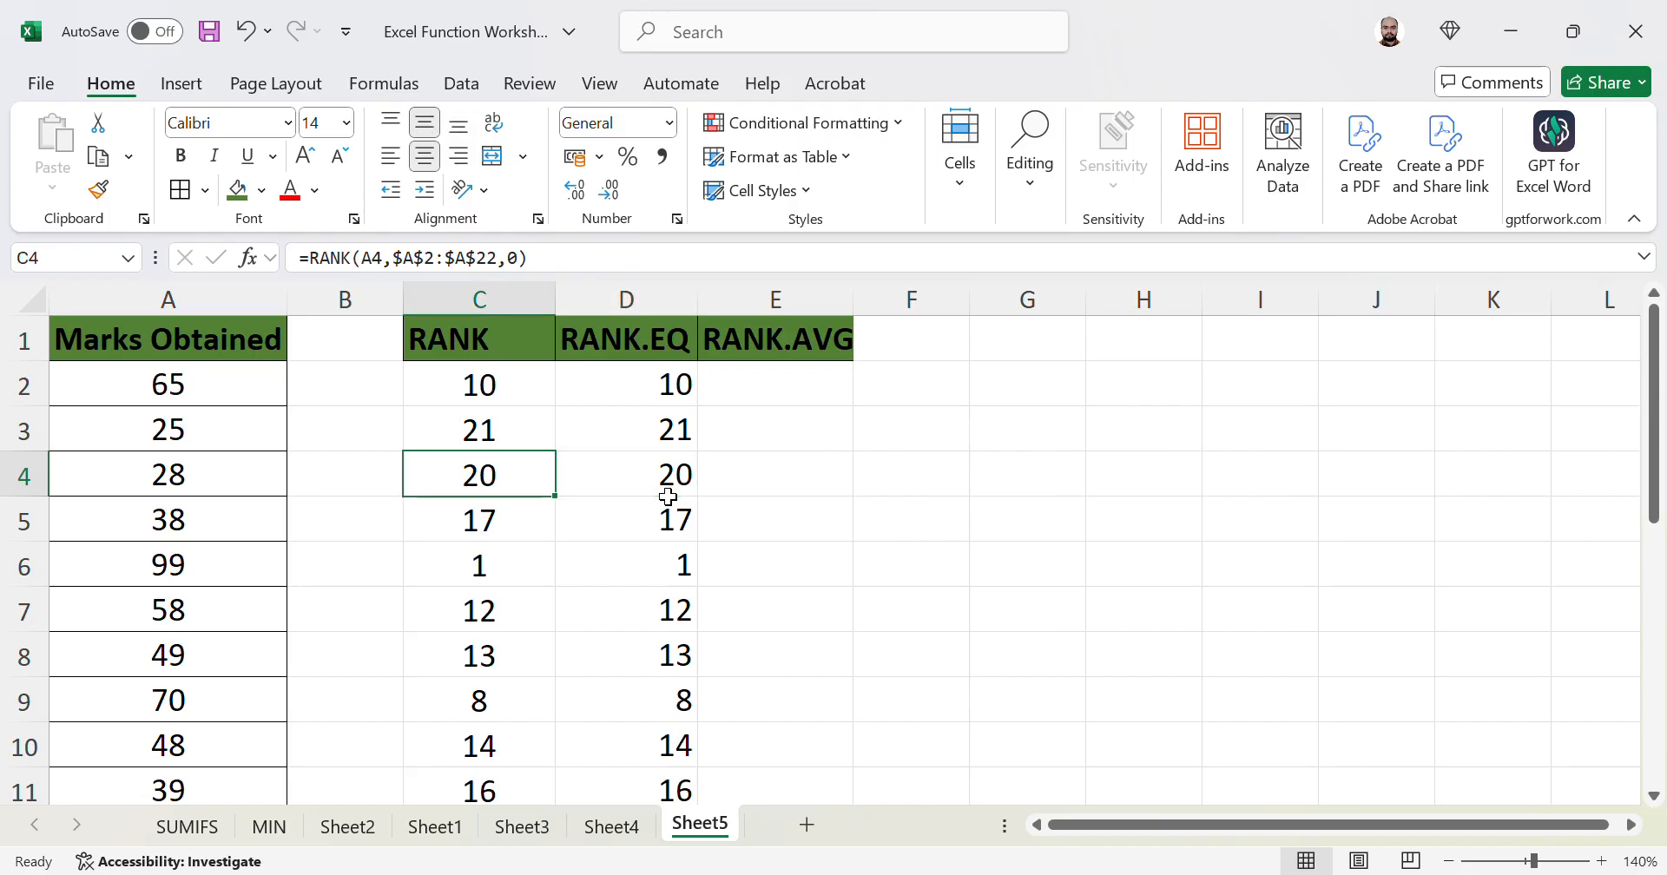
key(Right)
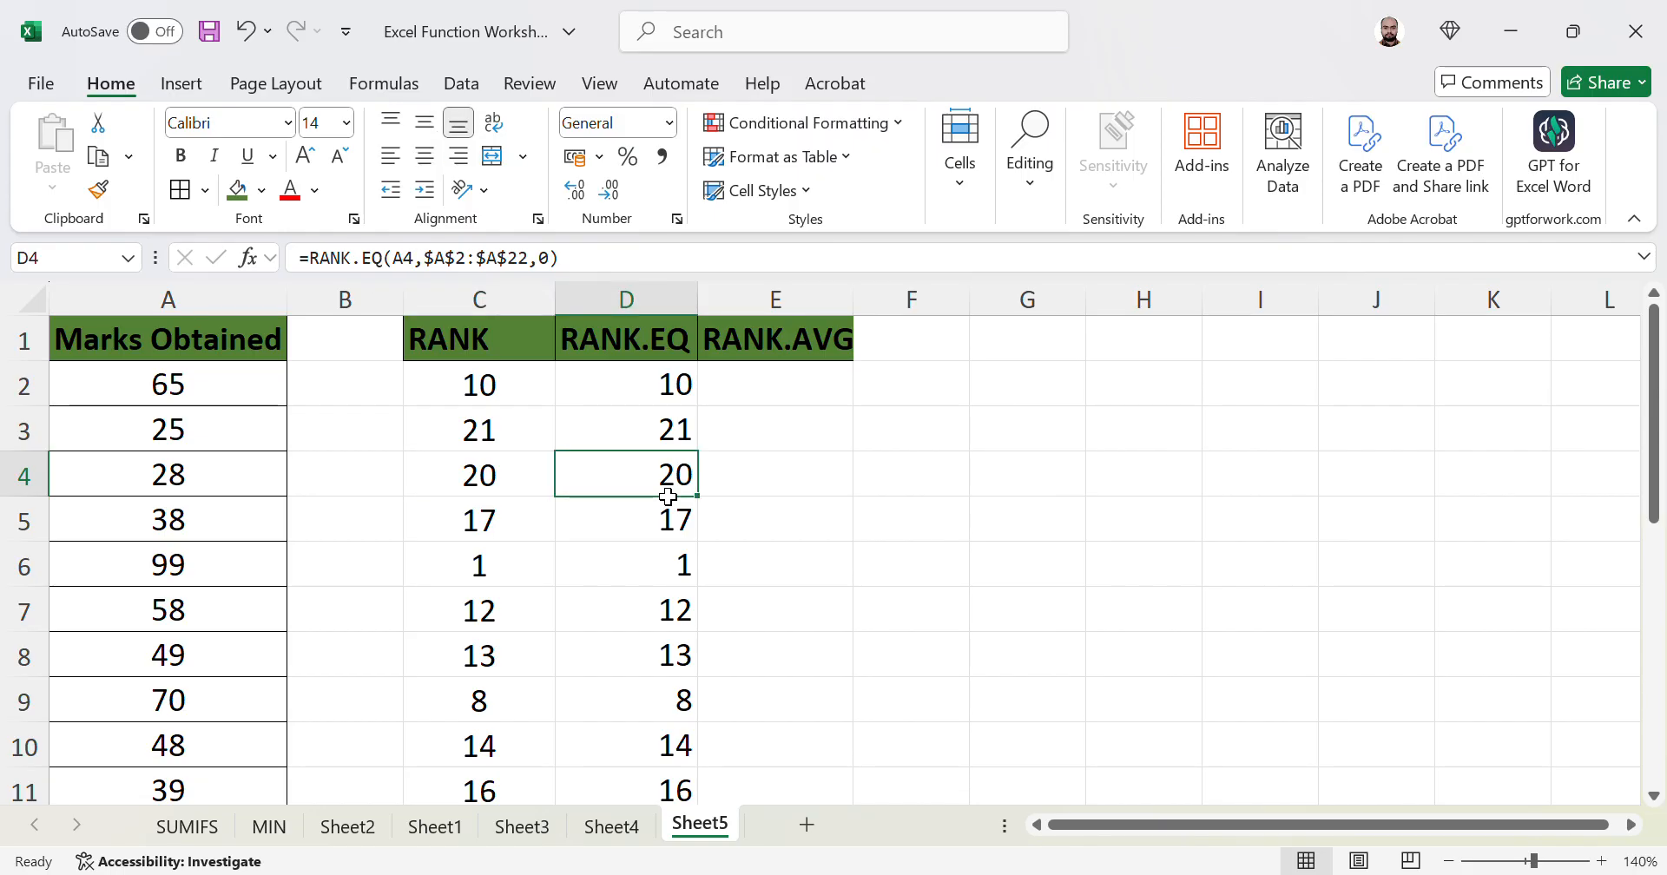
key(Left)
key(Down)
key(Down)
key(Down)
key(Down)
key(Down)
key(Down)
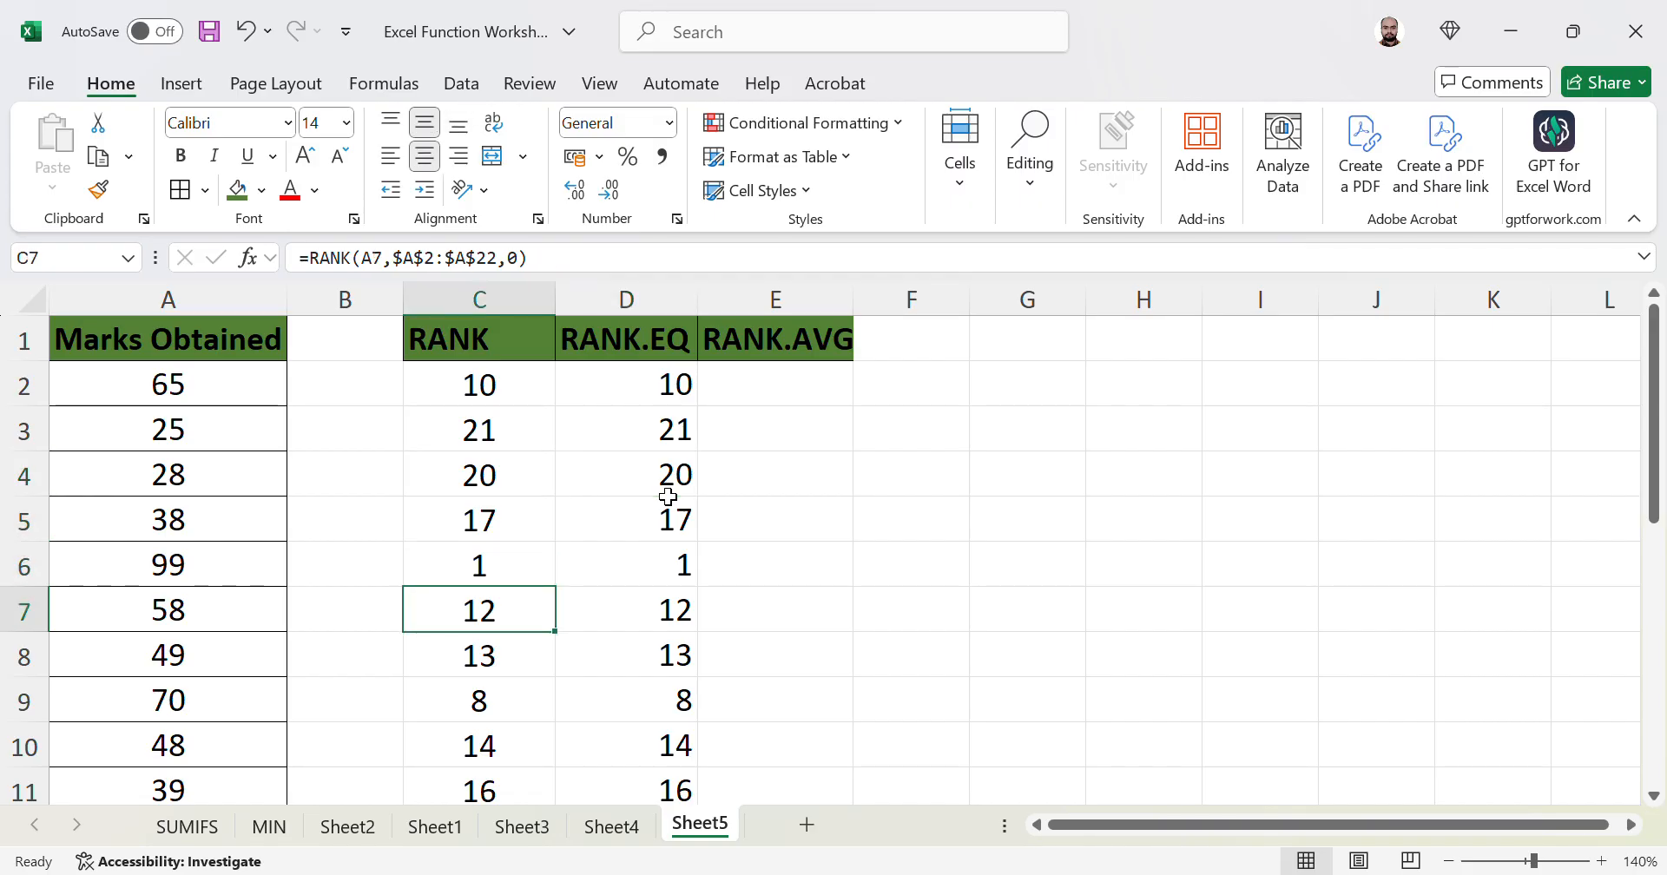
key(Up)
key(Up)
key(Up)
key(Up)
key(Left)
key(Left)
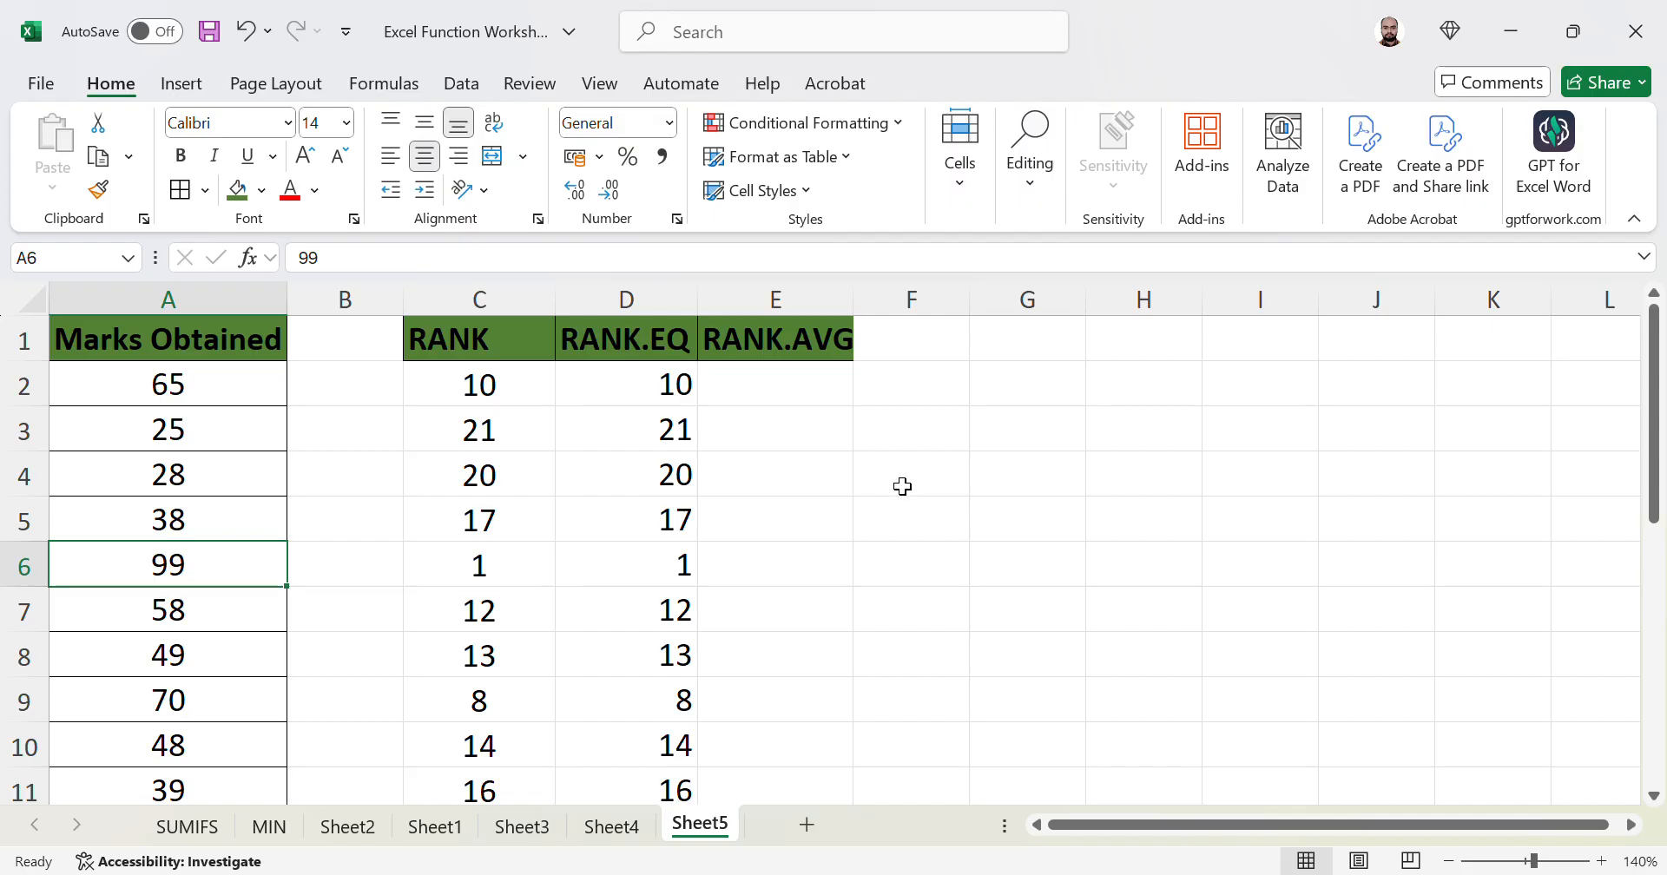
click(506, 566)
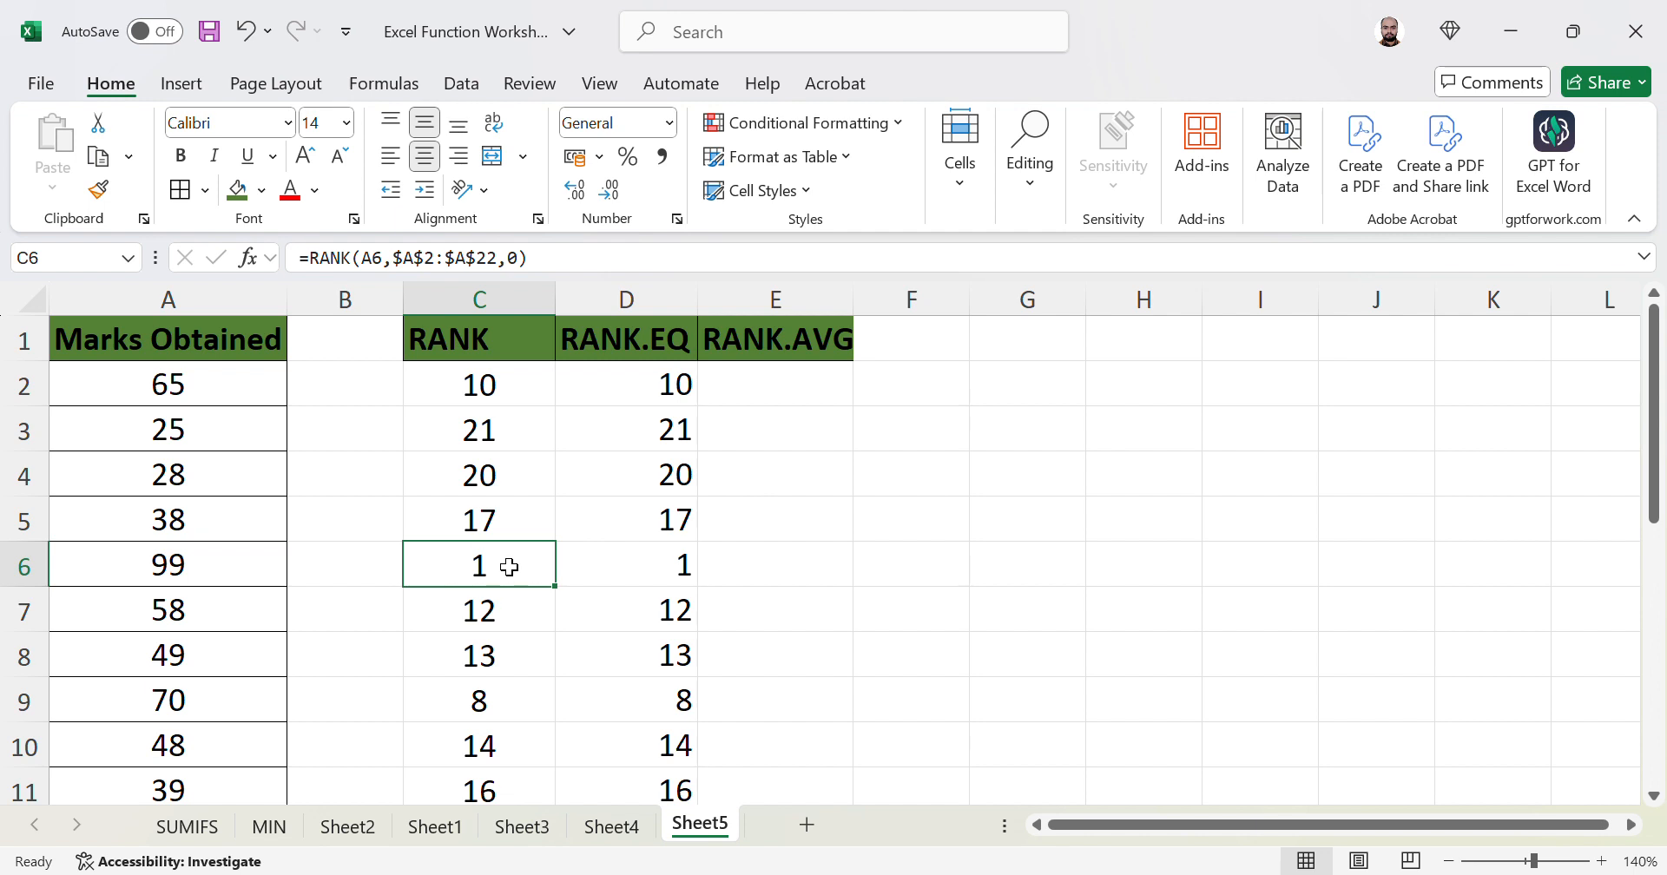
click(630, 567)
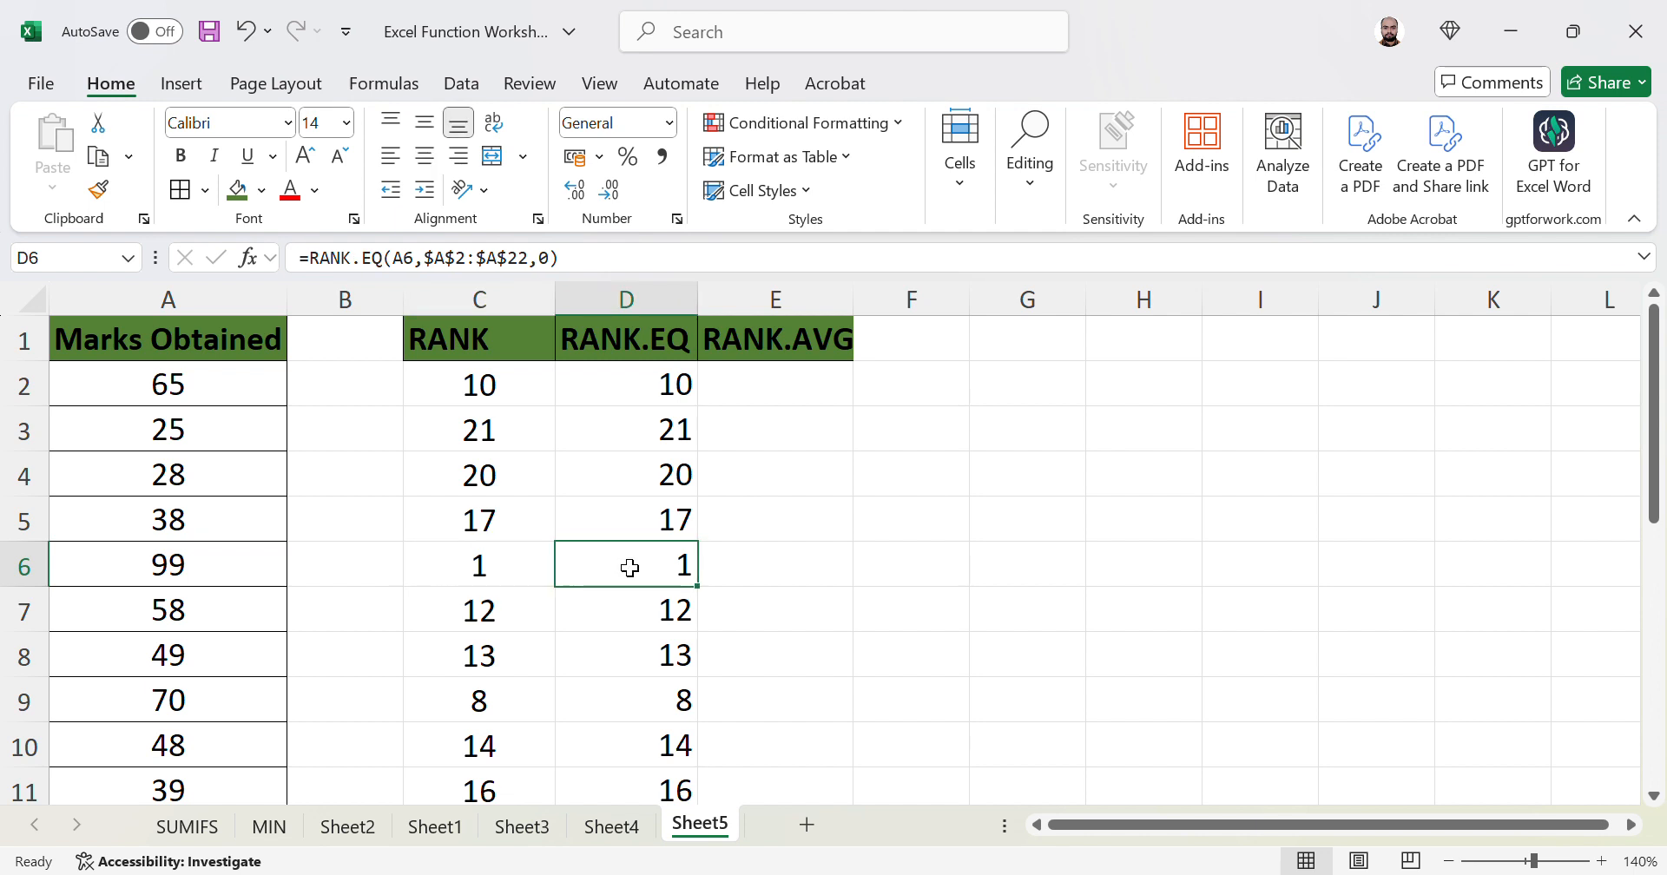
key(Left)
key(Left)
key(Left)
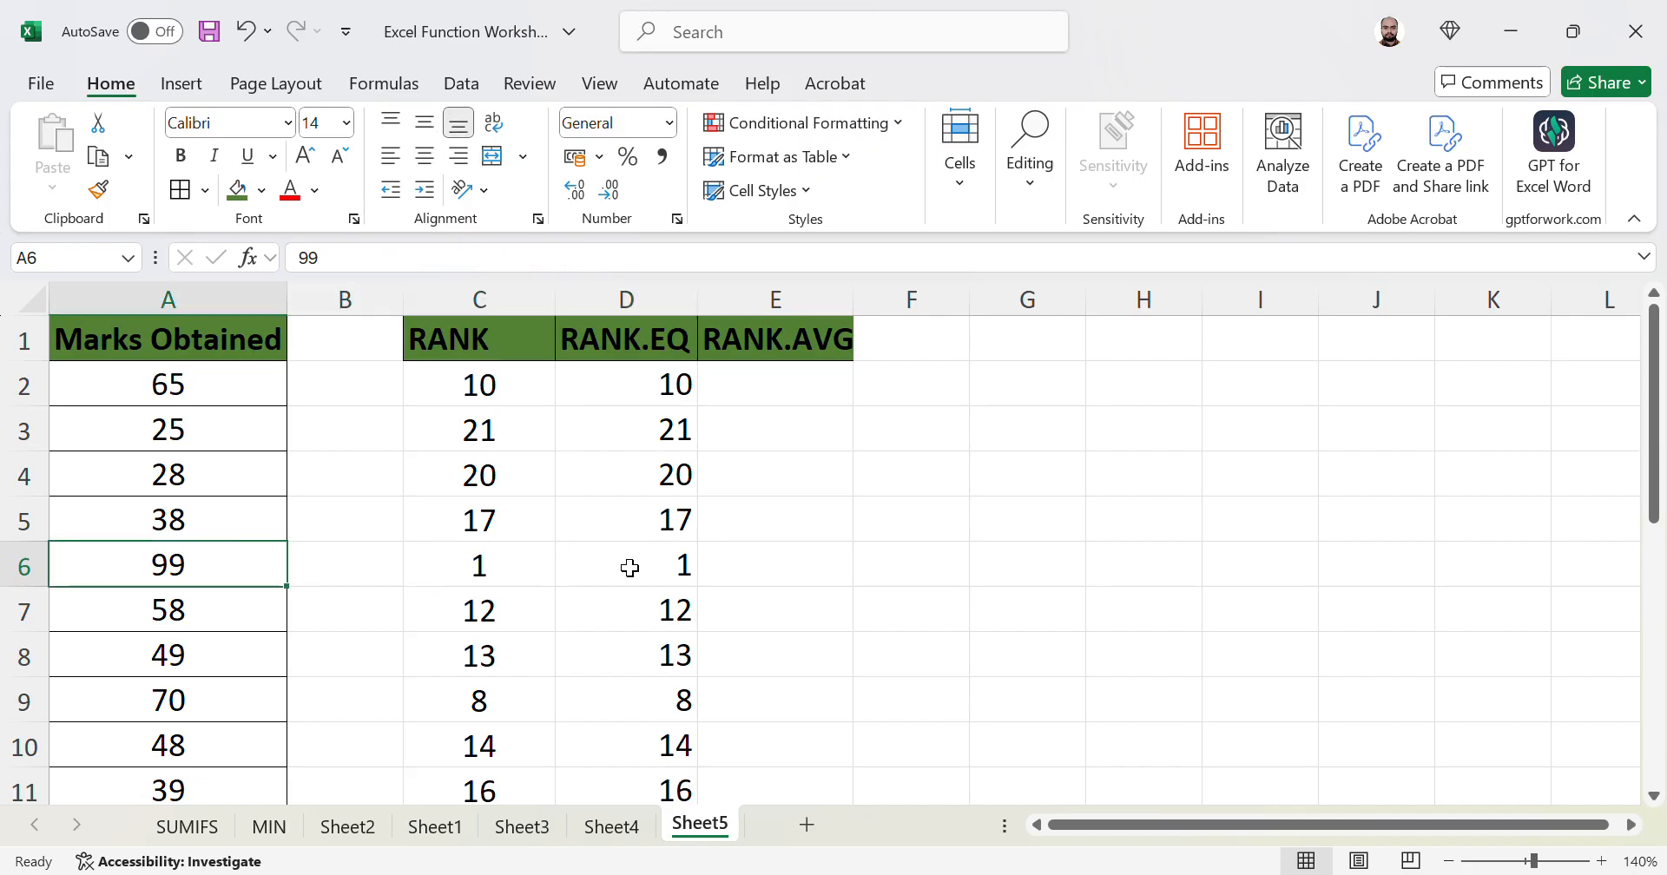
key(ctrl+c)
key(Down)
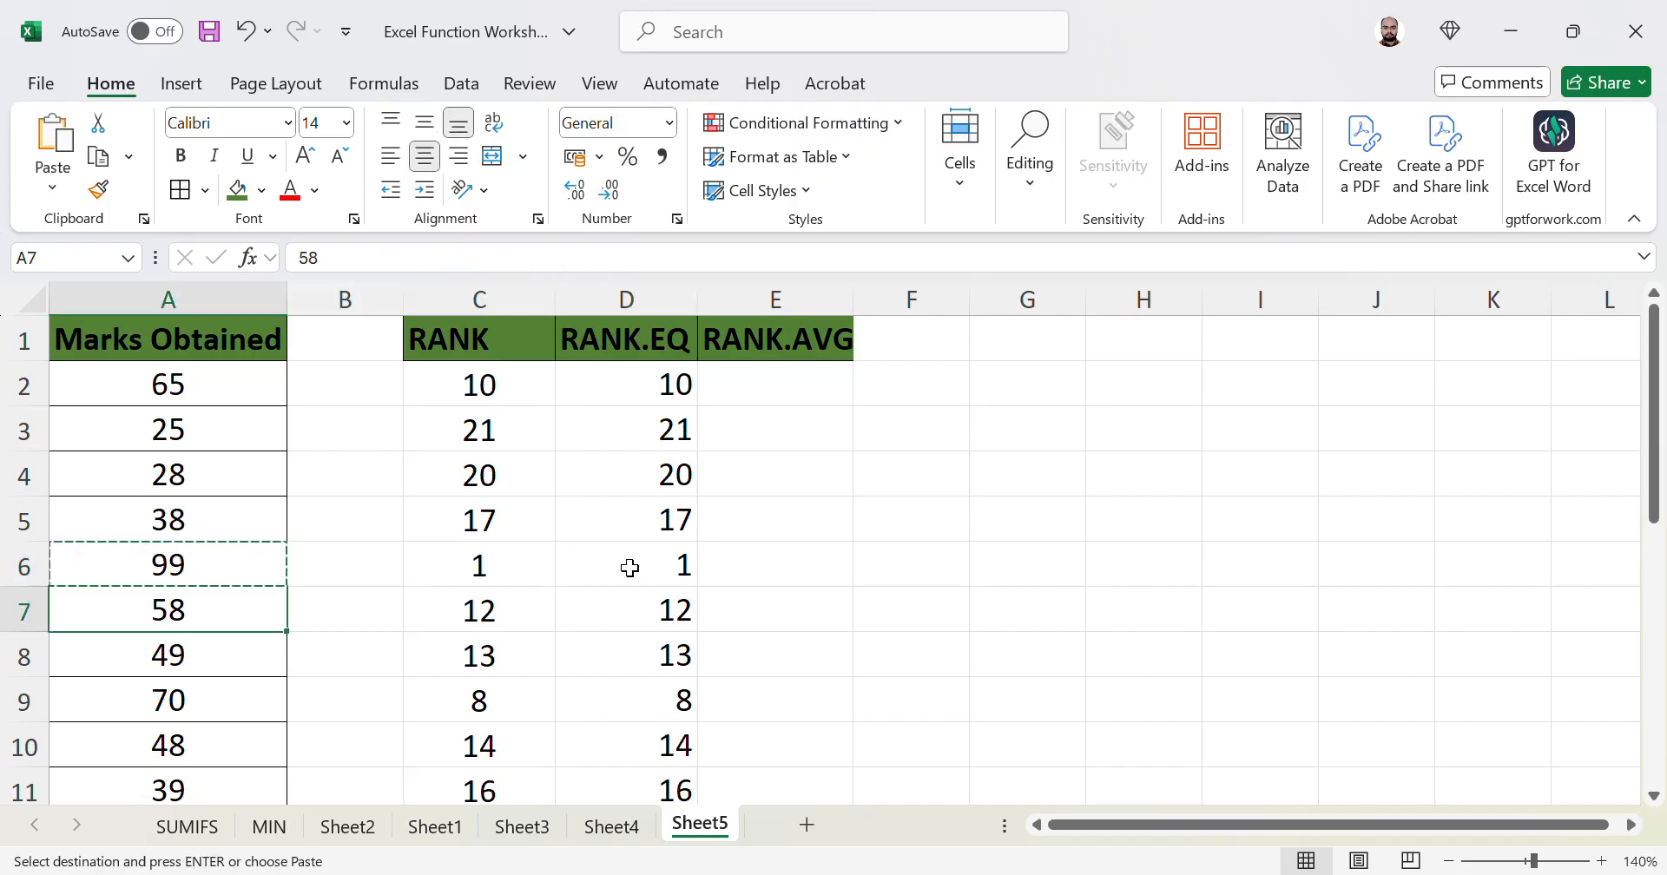
key(ctrl+v)
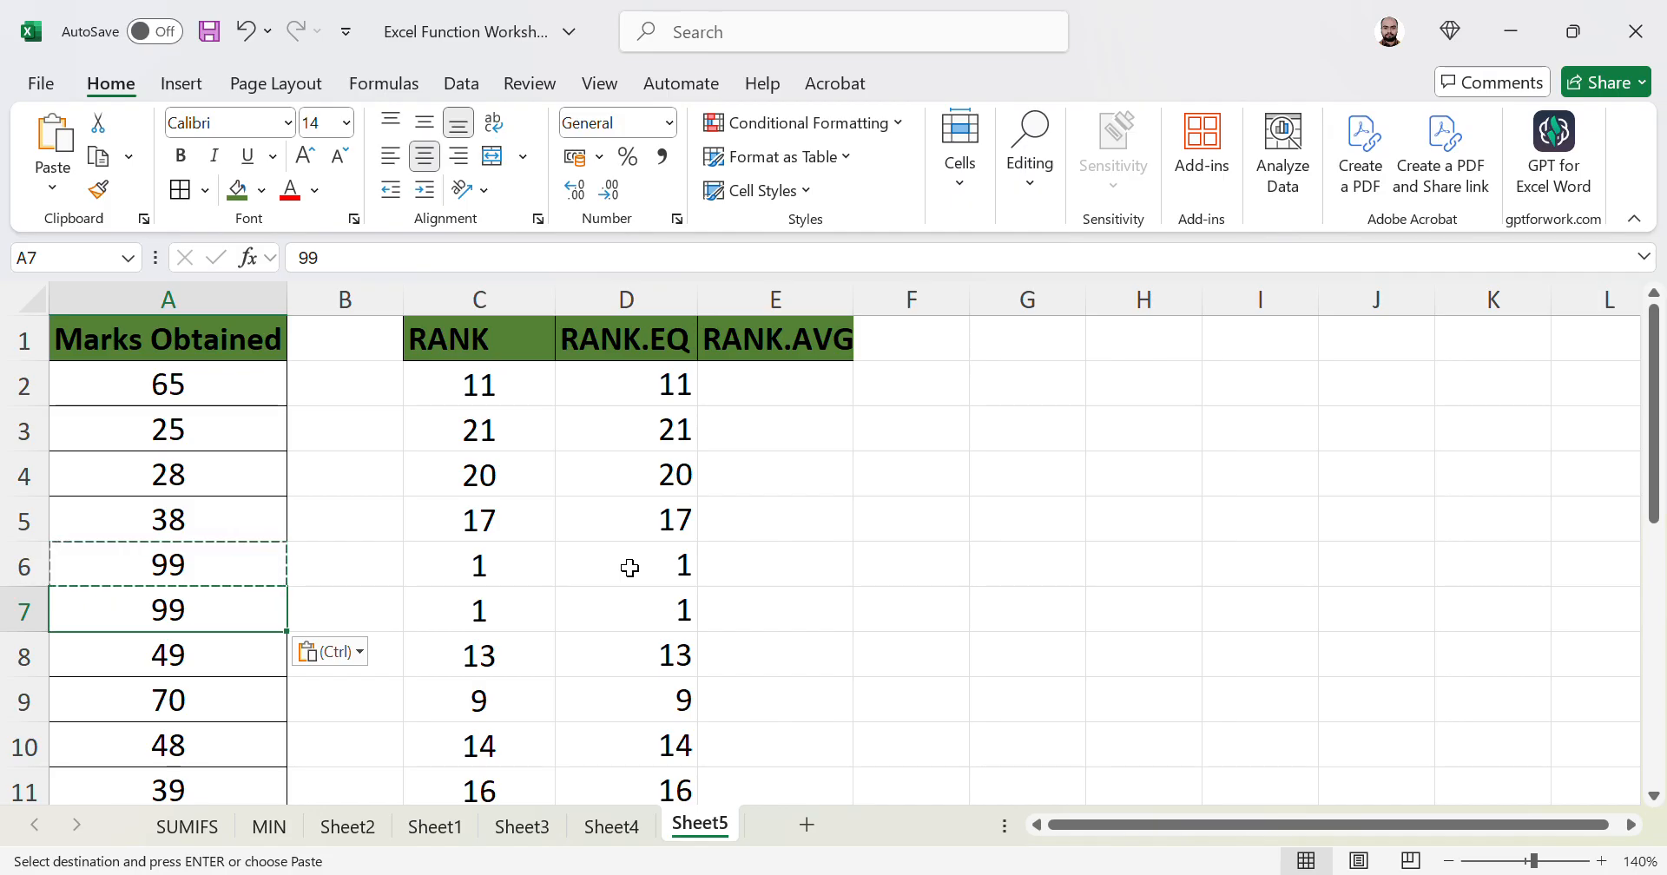
key(Right)
key(Right)
key(Right)
key(Up)
key(Down)
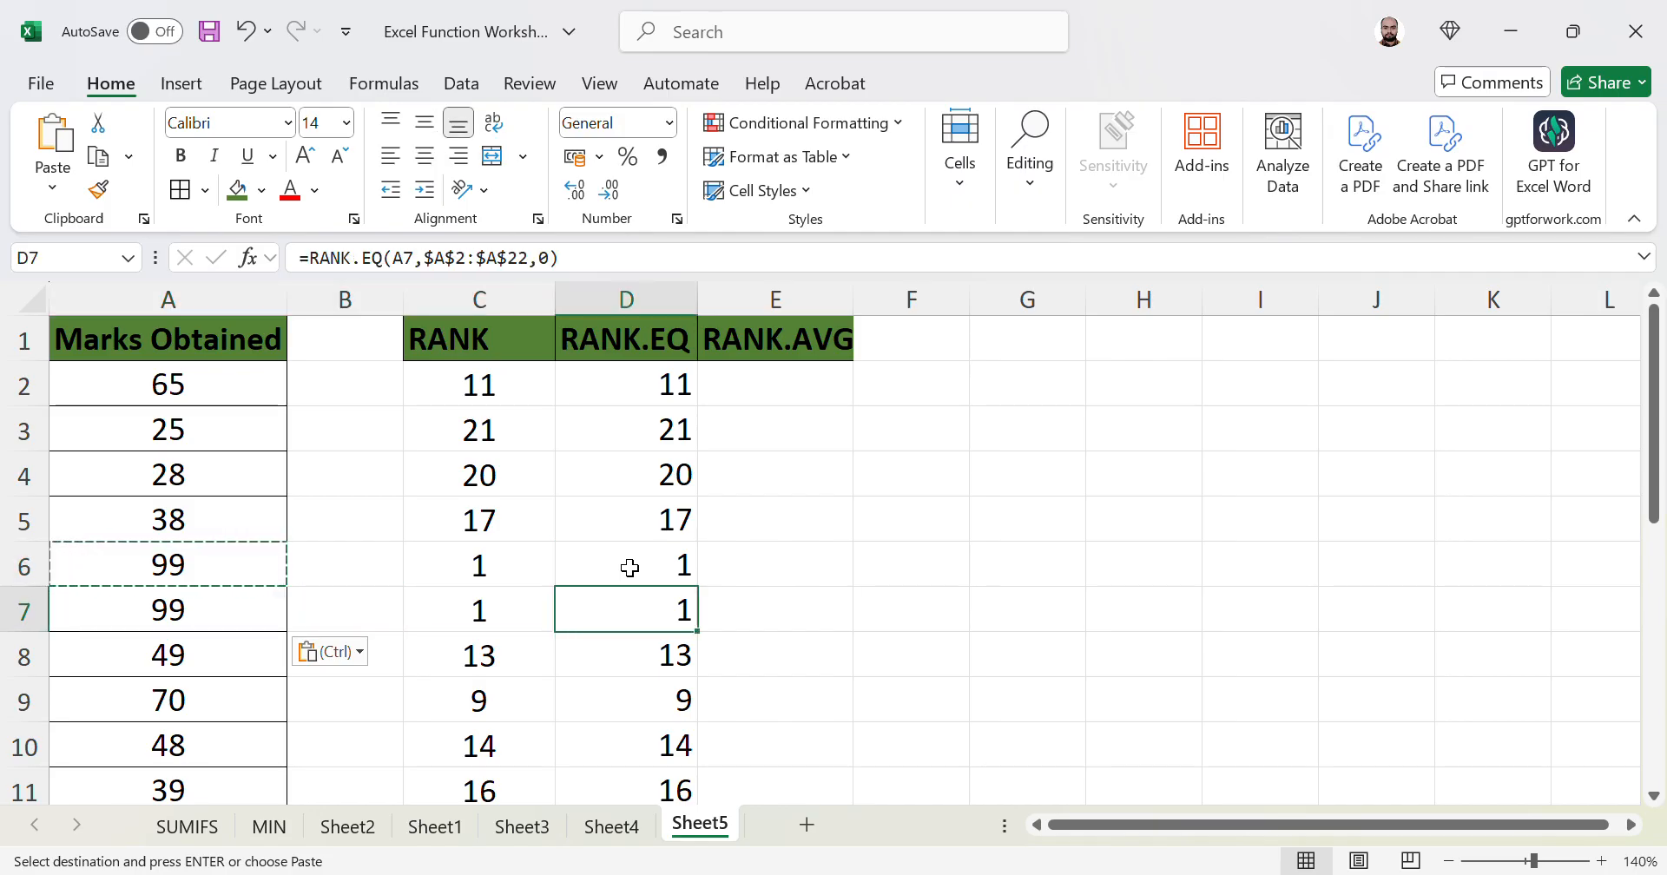
key(Up)
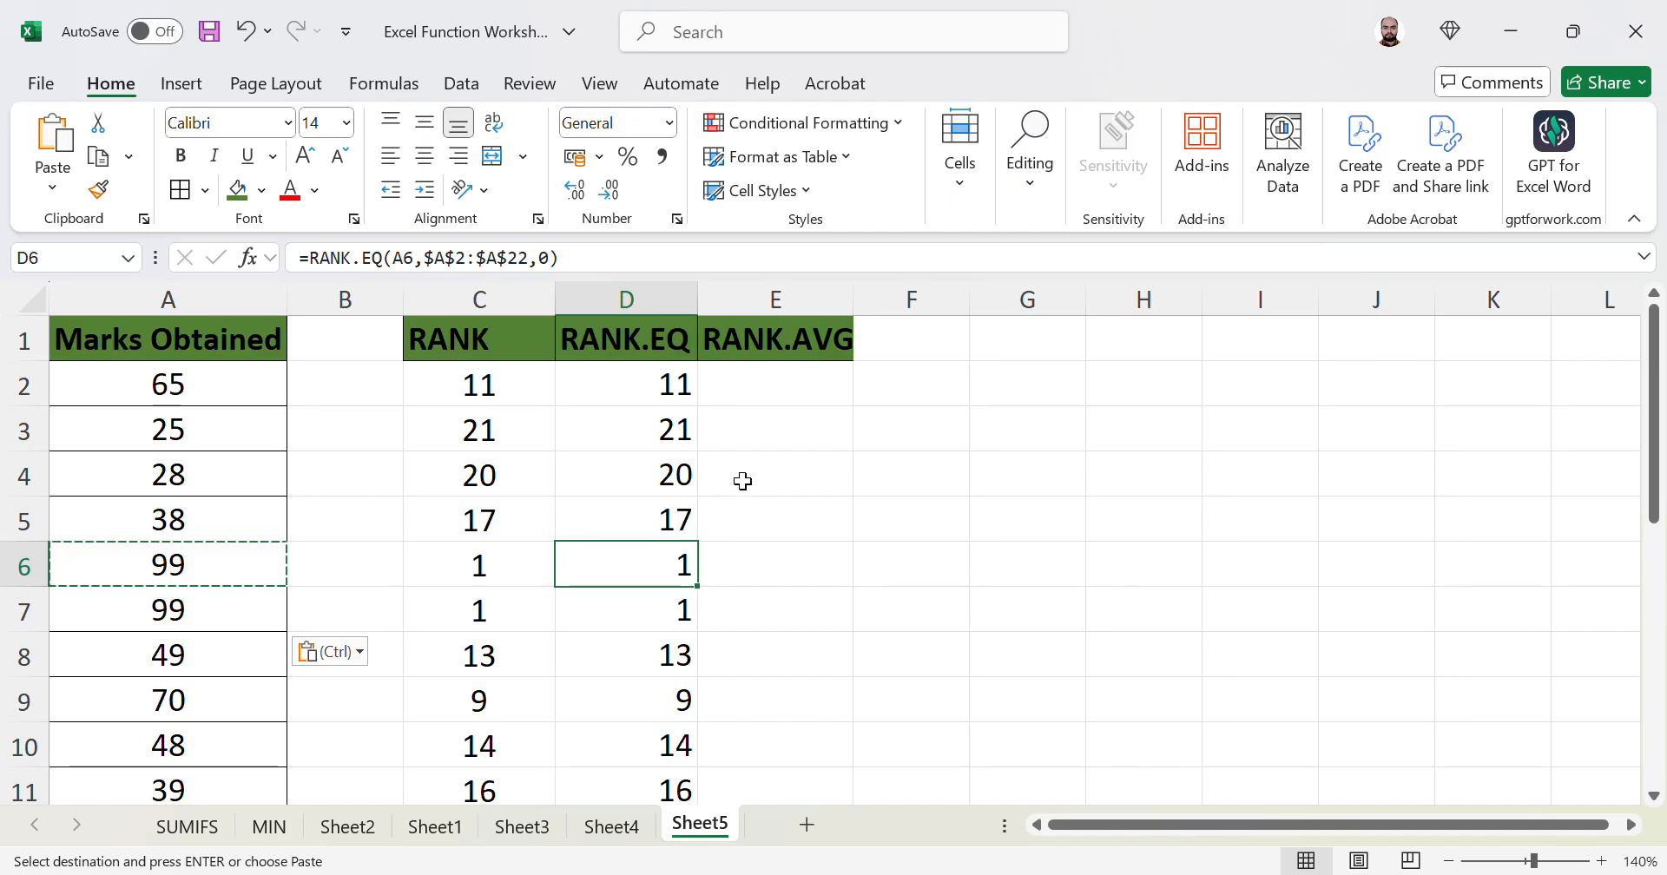
click(240, 628)
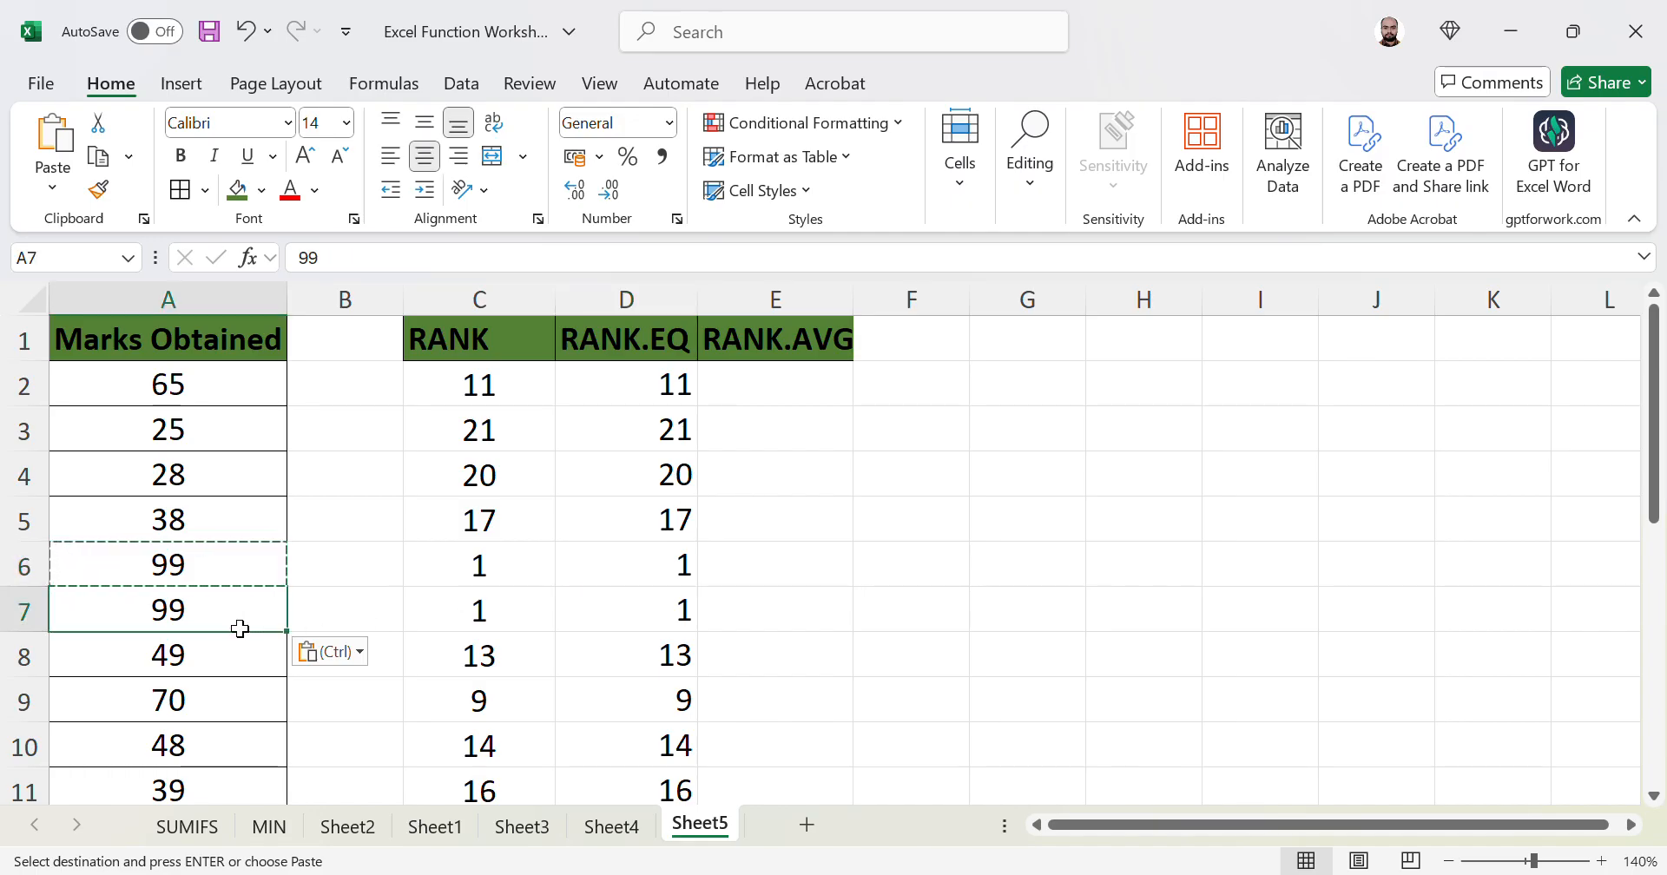
key(ctrl+z)
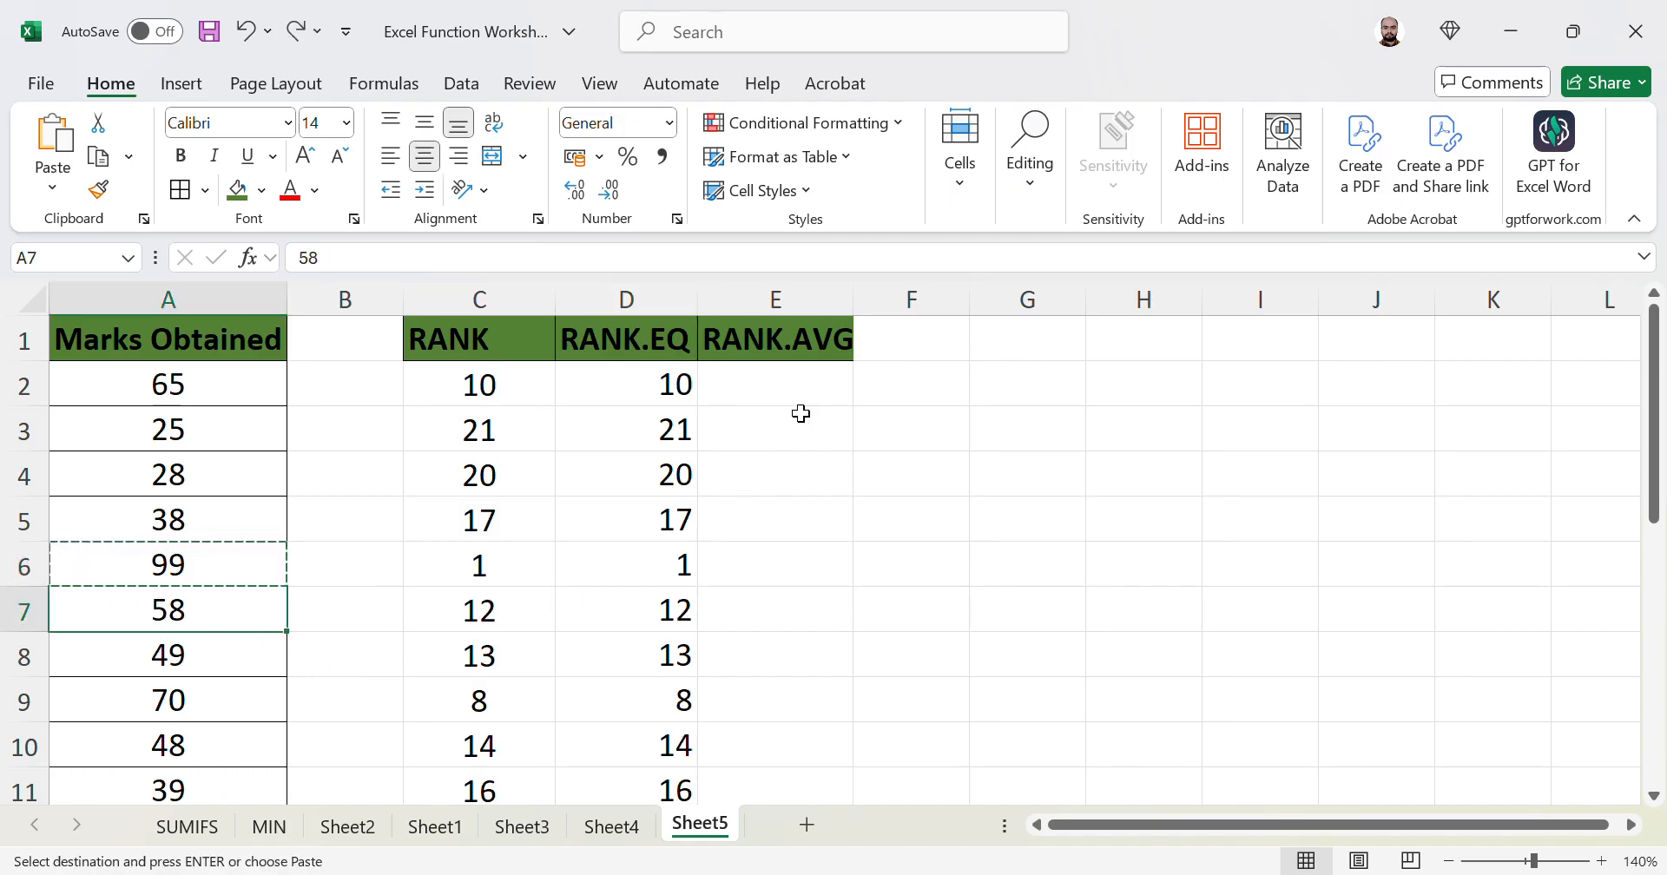
click(800, 391)
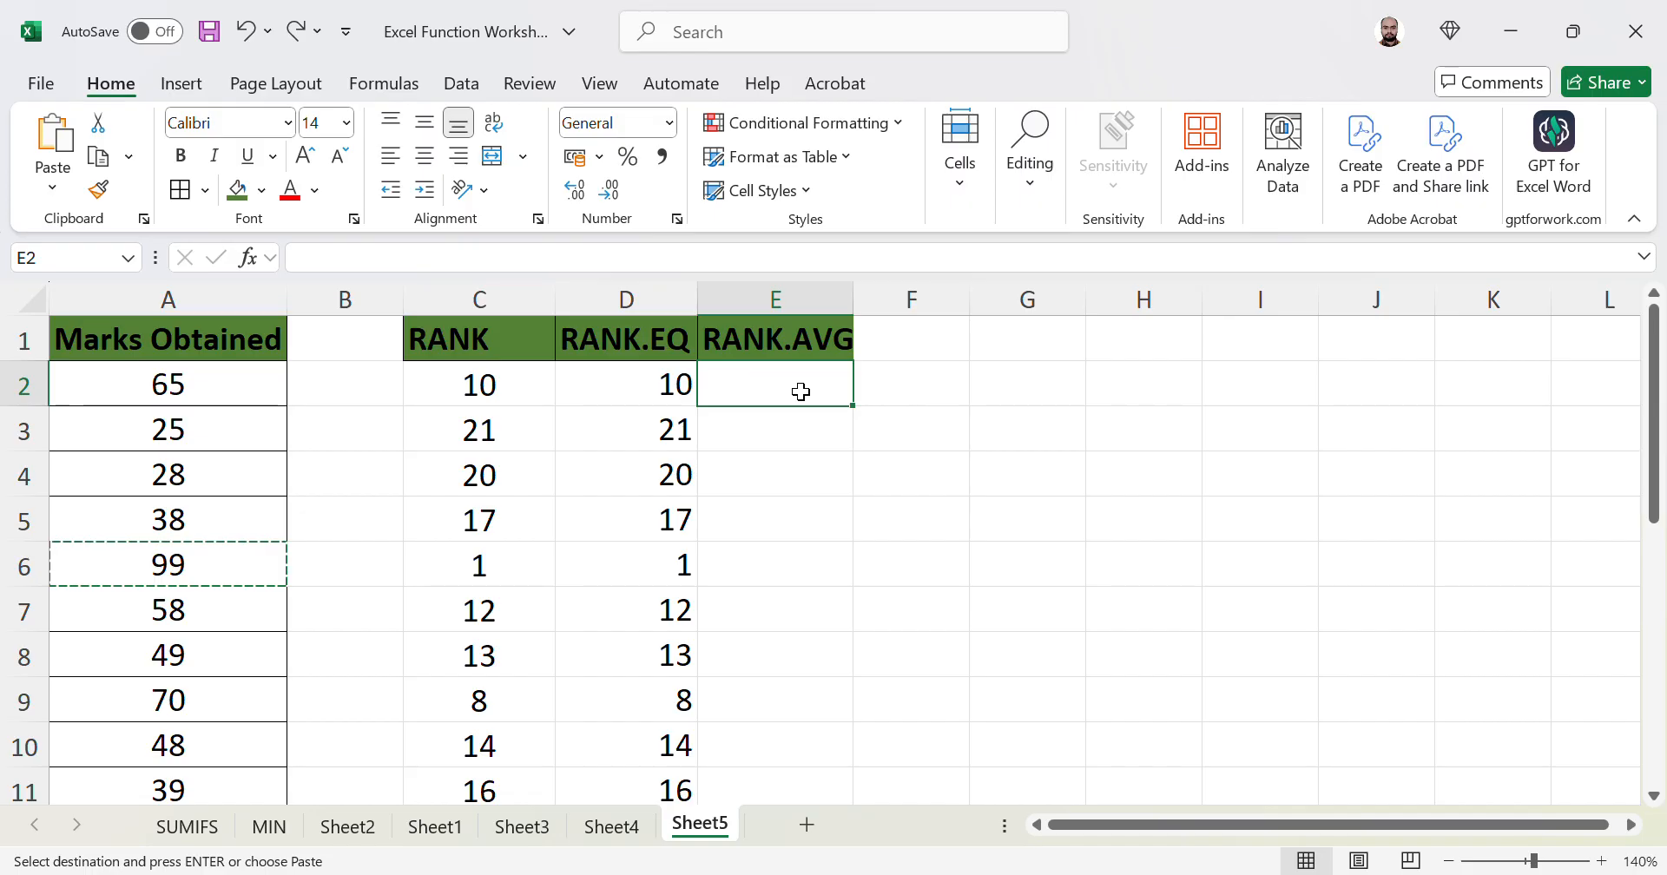
- Enter =RANK.AVG(A2,A2:A22,0) in E2, returning 10, and fill it down column E
text(=R)
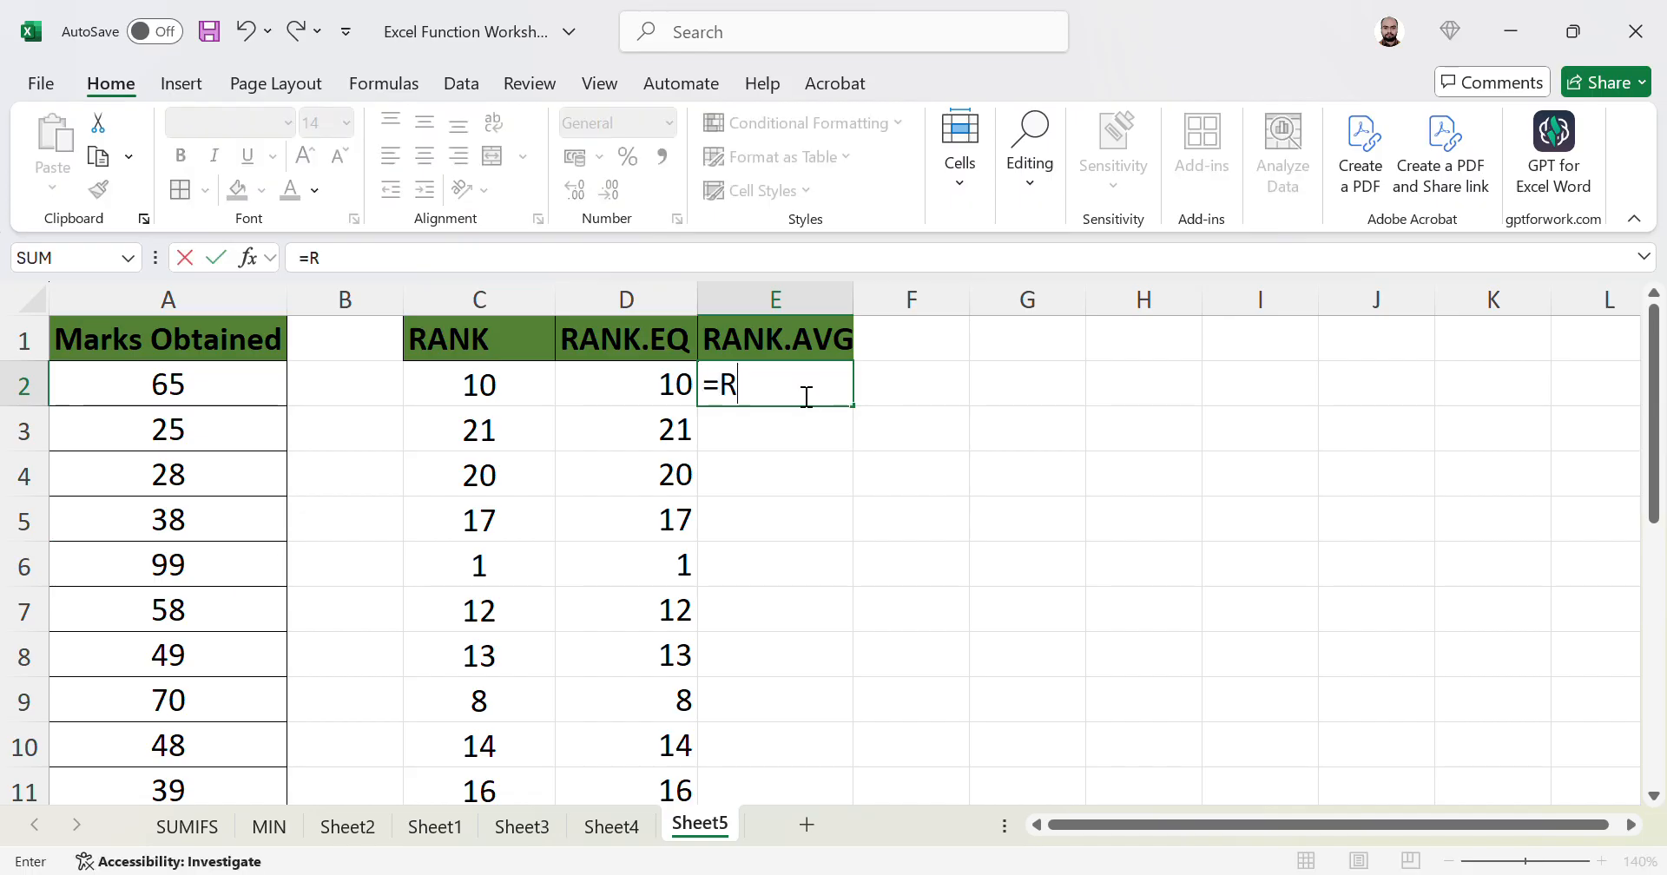
text(ANK.AVG()
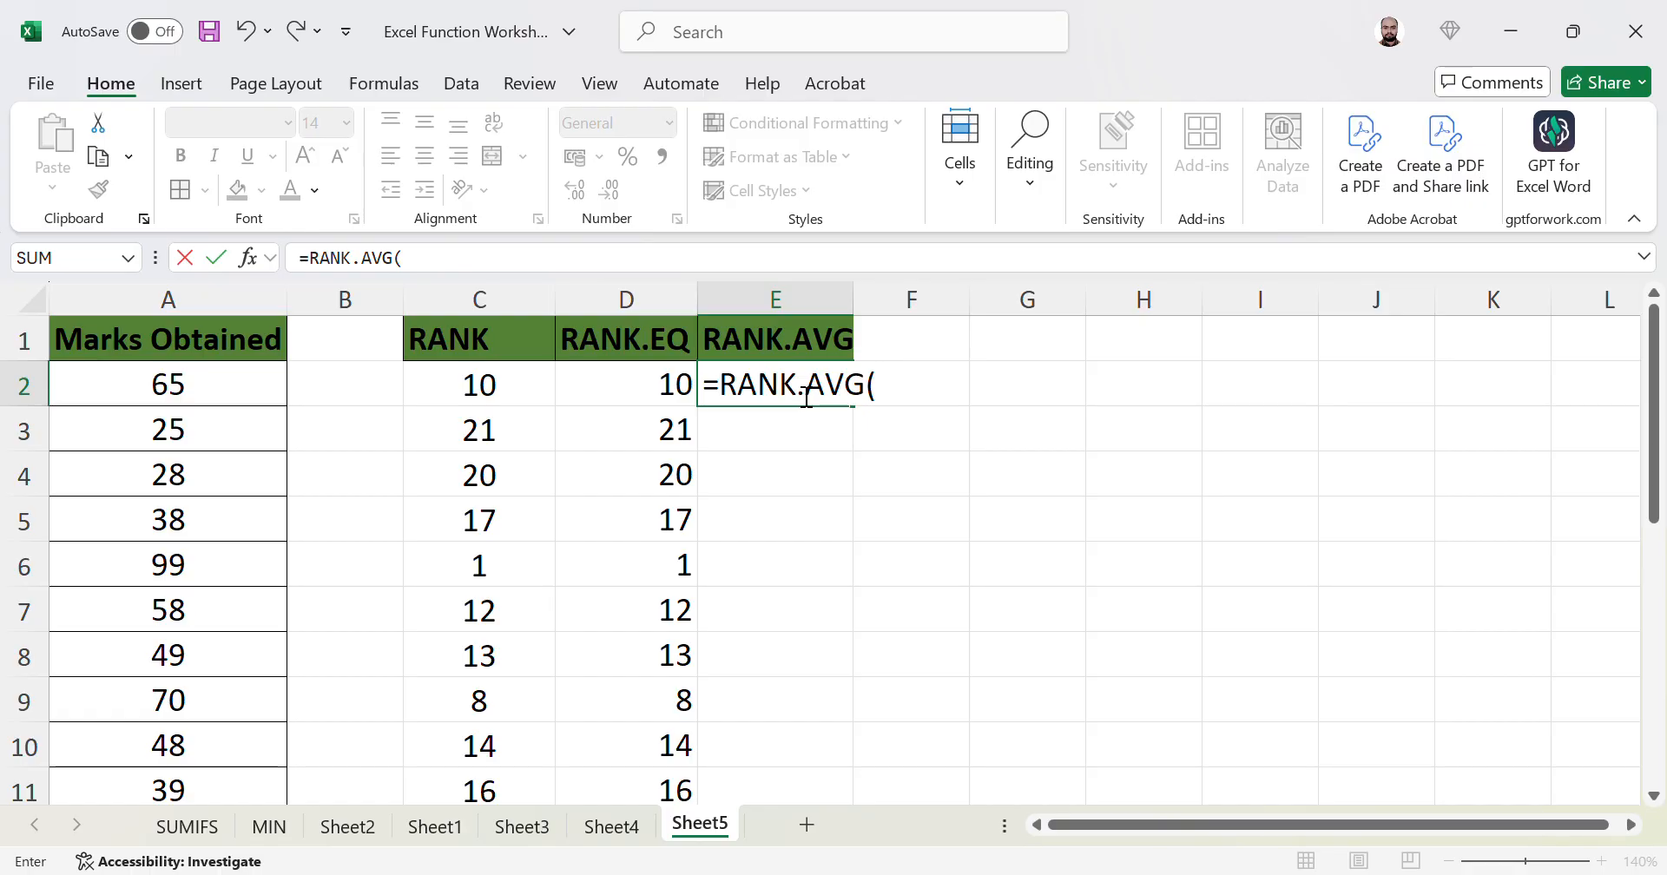
key(Left)
key(Left)
key(Left)
key(Left)
text(,)
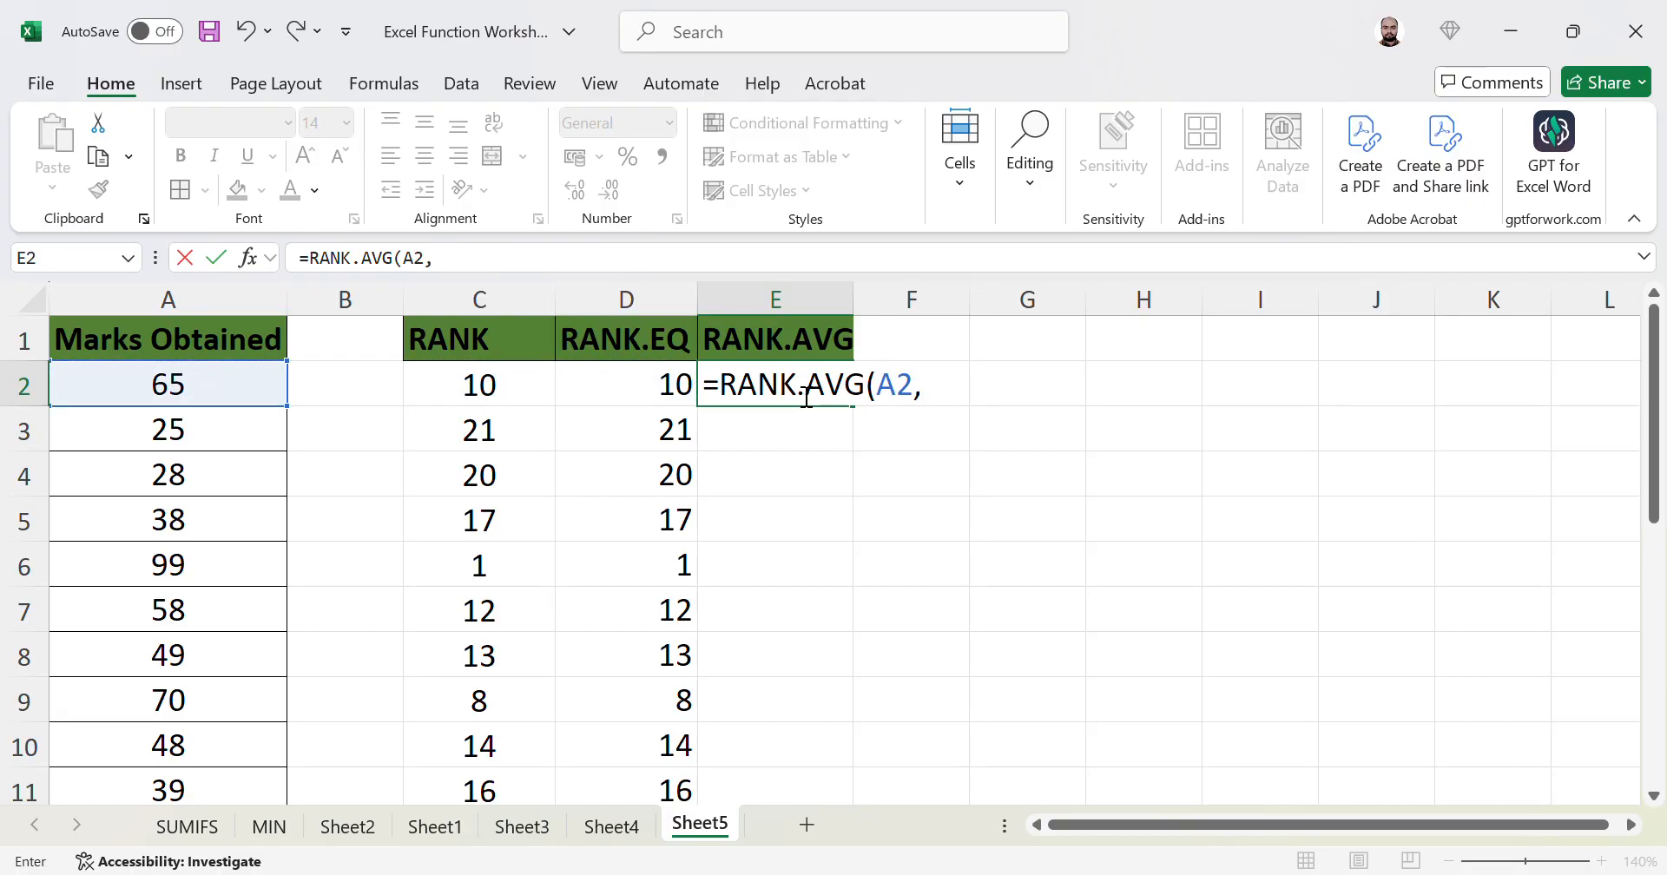
key(Left)
key(Left)
key(Left)
key(Left)
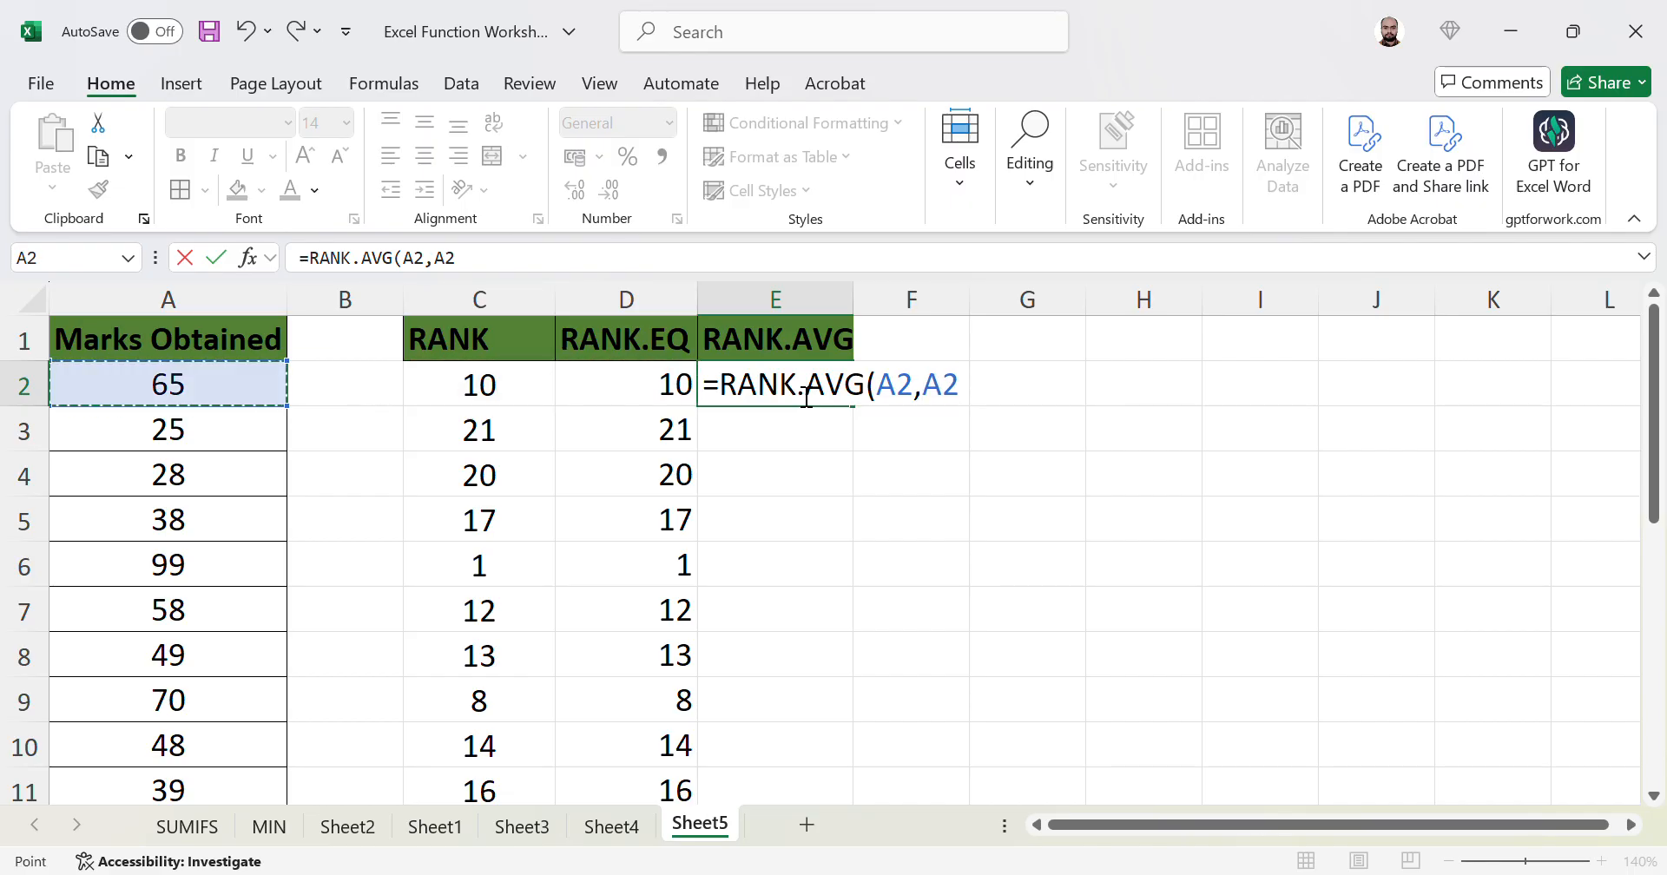
key(ctrl+shift+Down)
text(,)
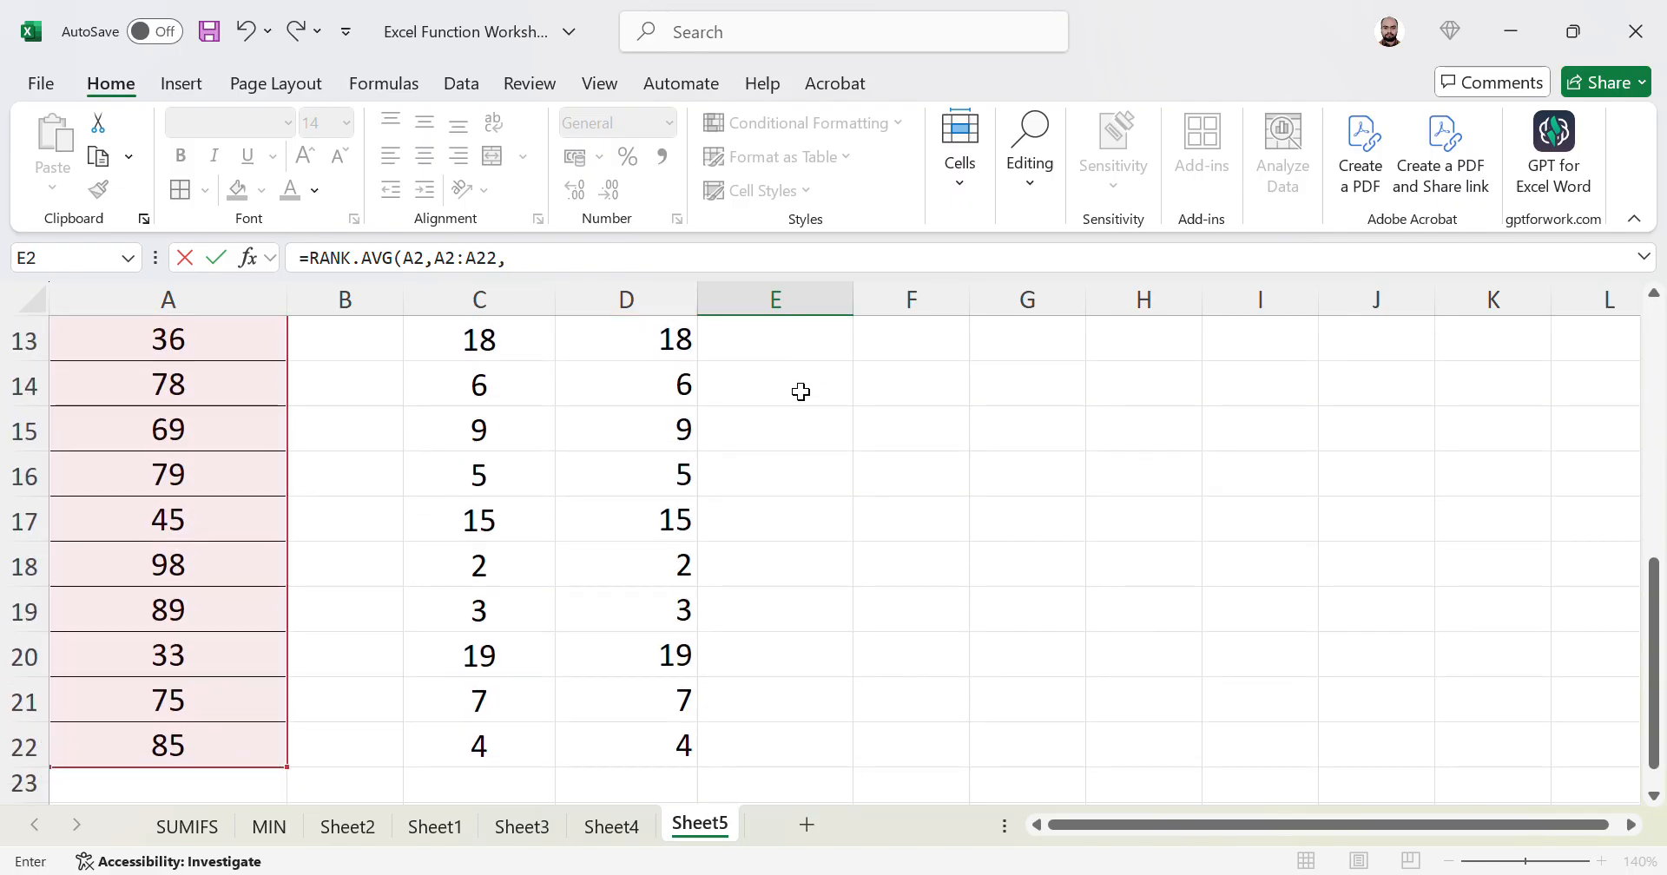
text(0))
key(ctrl+Return)
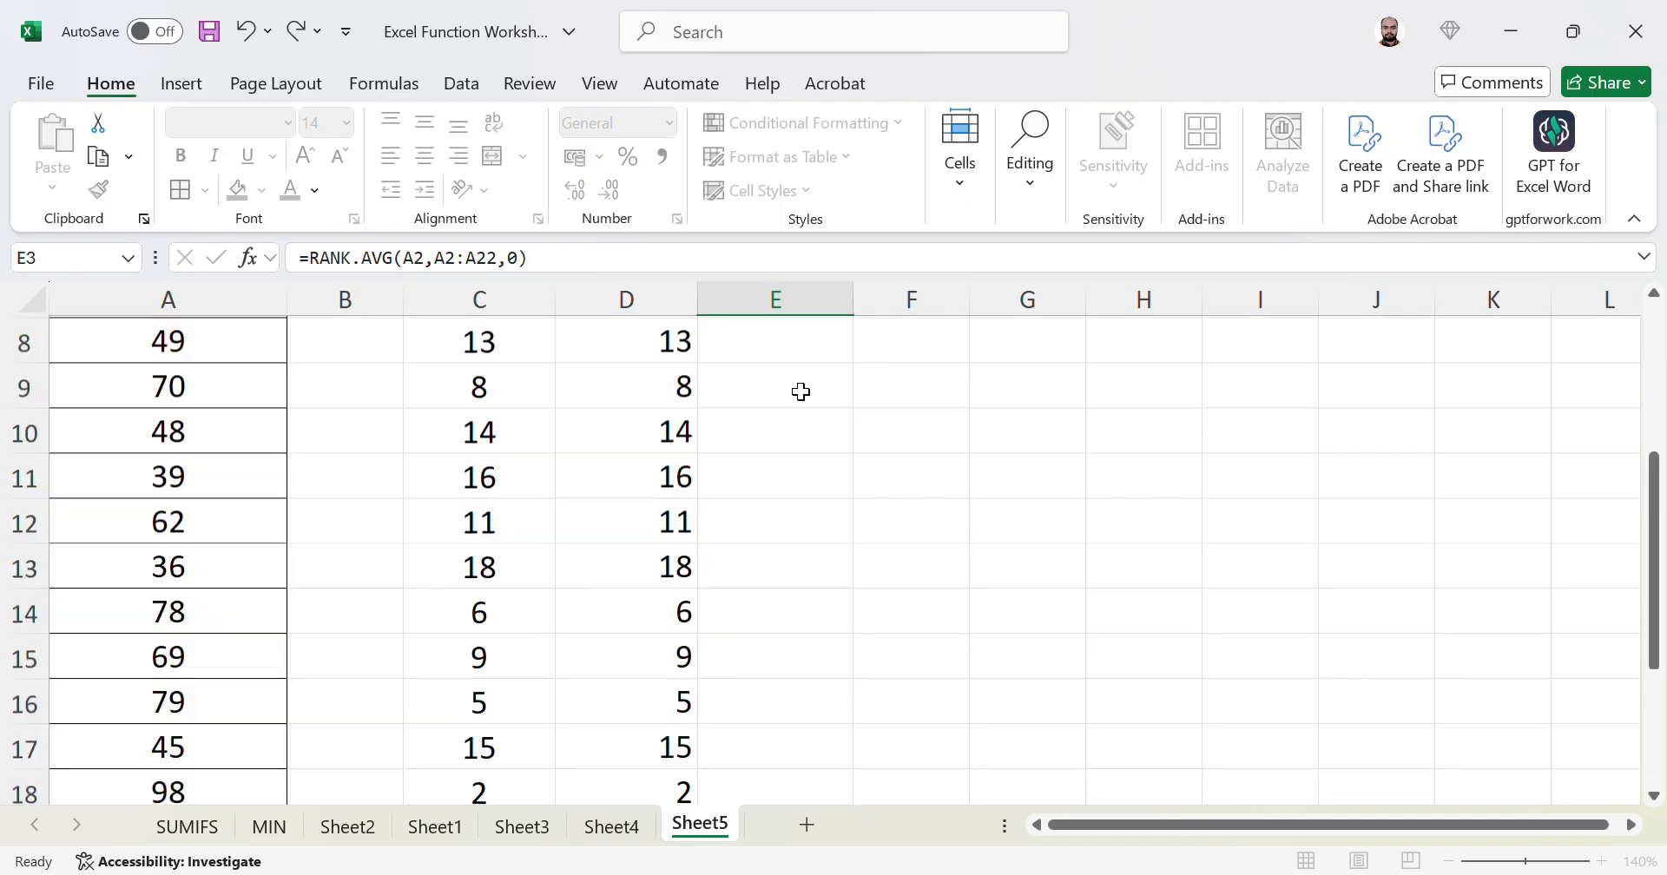
double_click(859, 413)
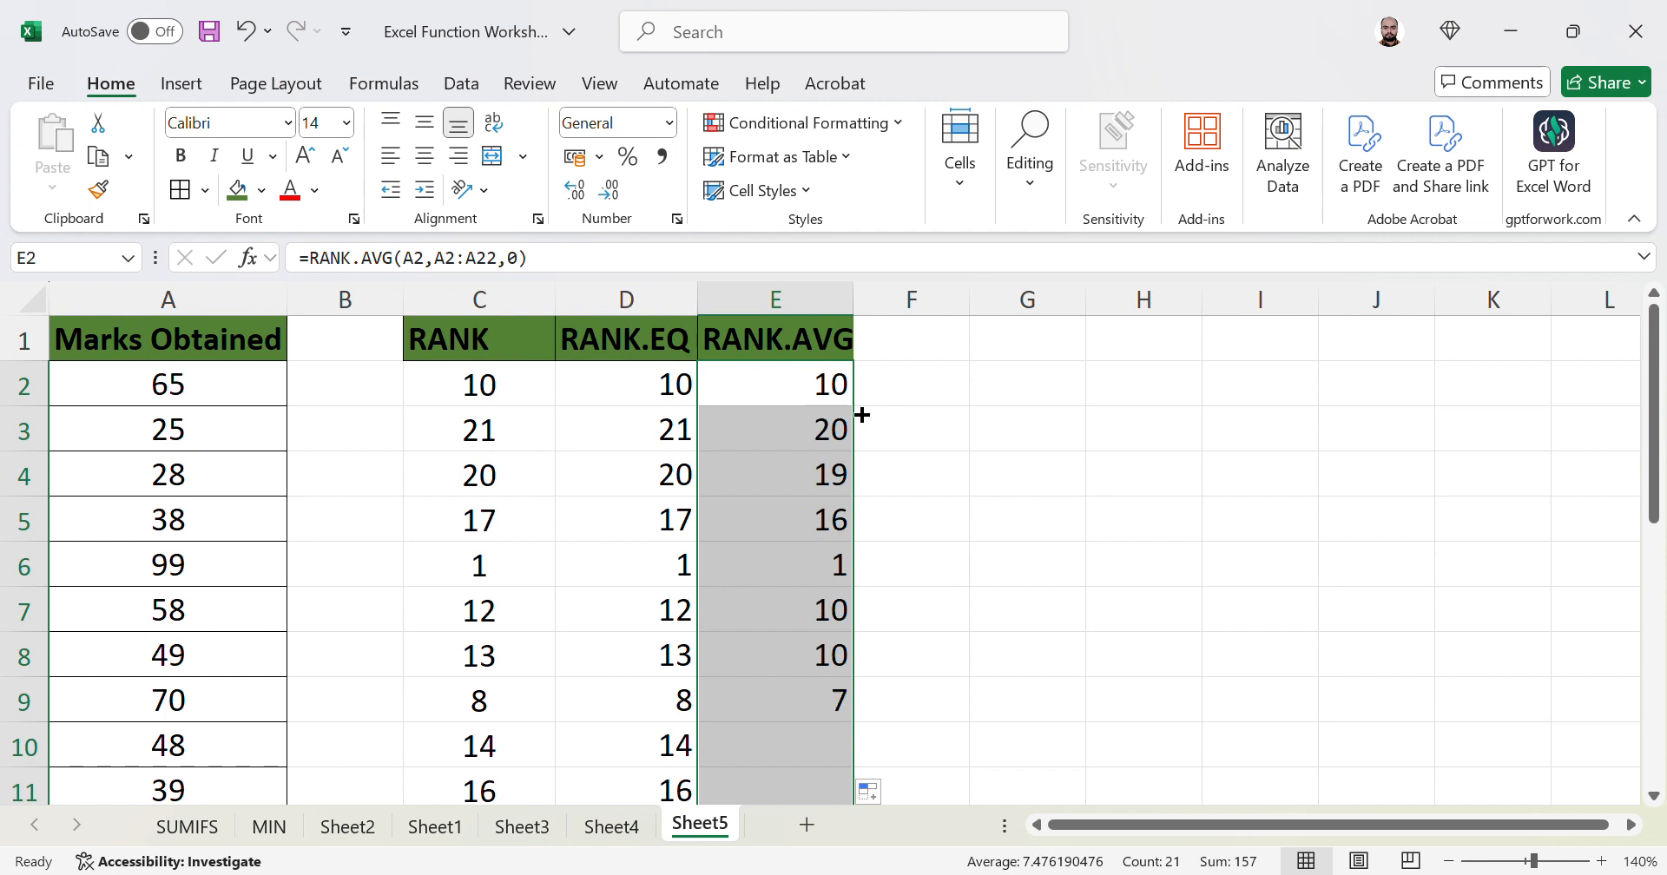
- Lock E2's RANK.AVG range to $A$2:$A$22 using F4
click(820, 380)
click(457, 262)
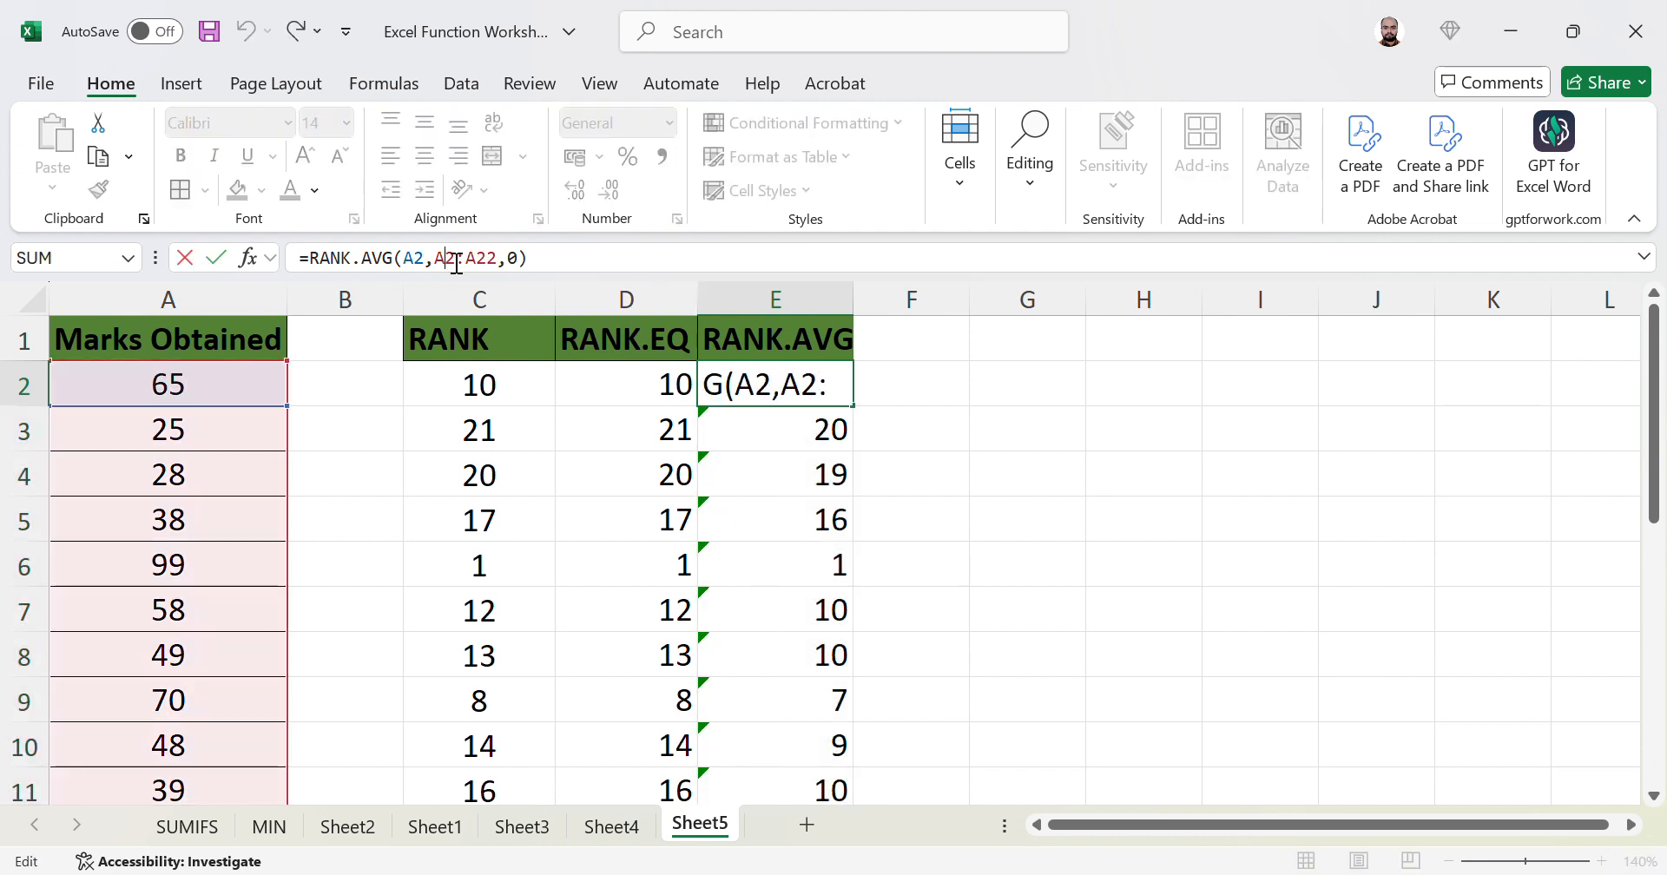
key(F4)
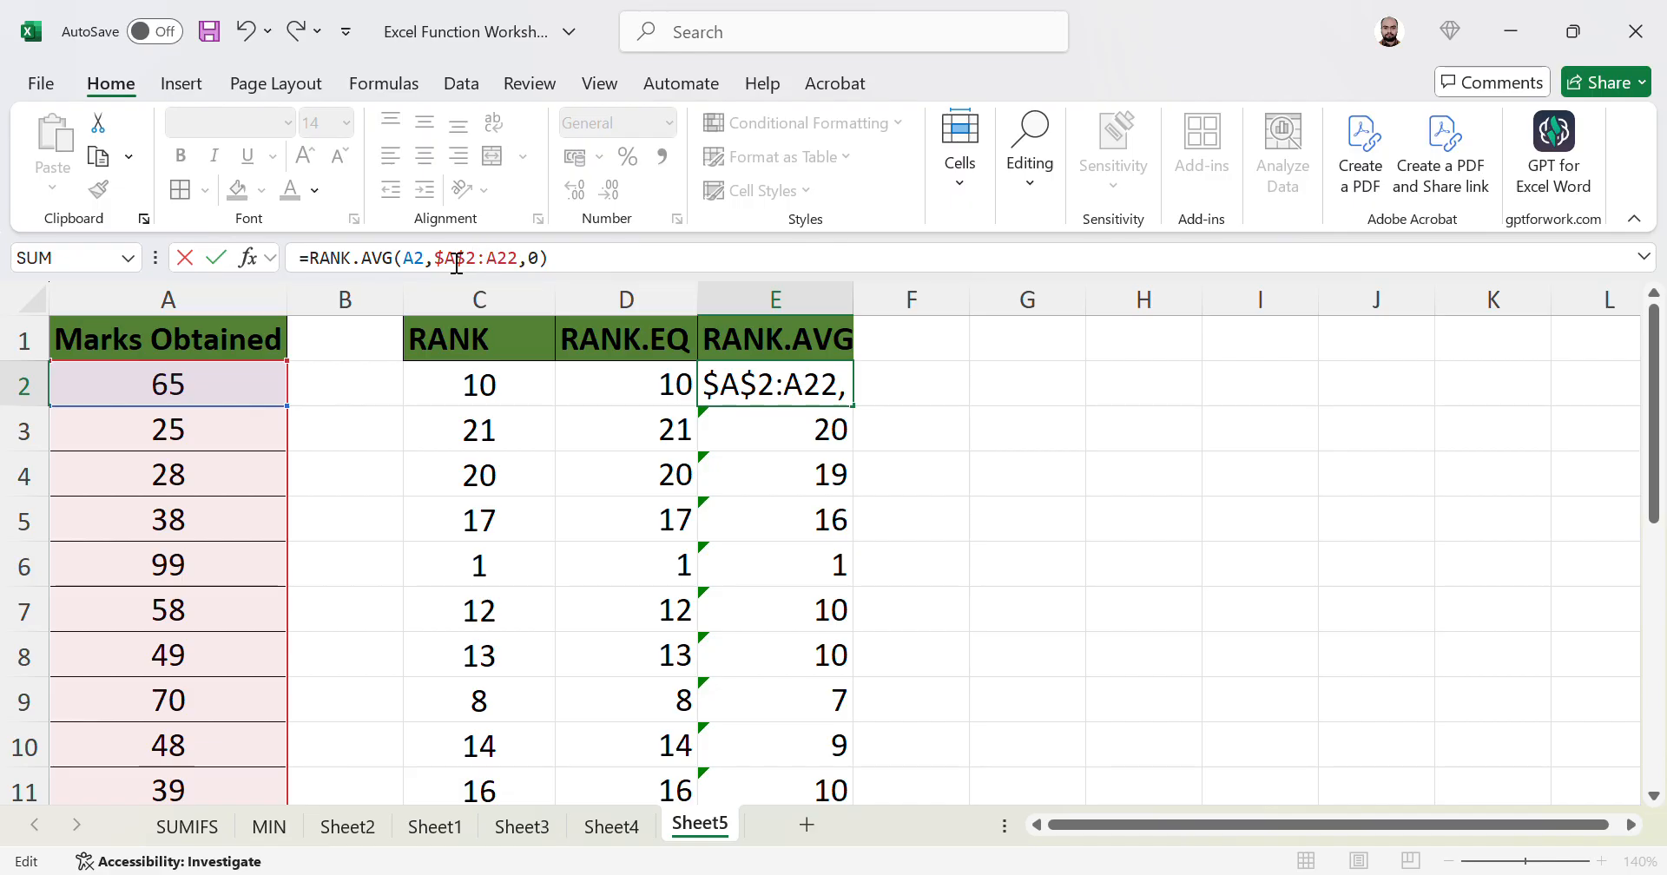
key(F4)
key(Return)
key(Up)
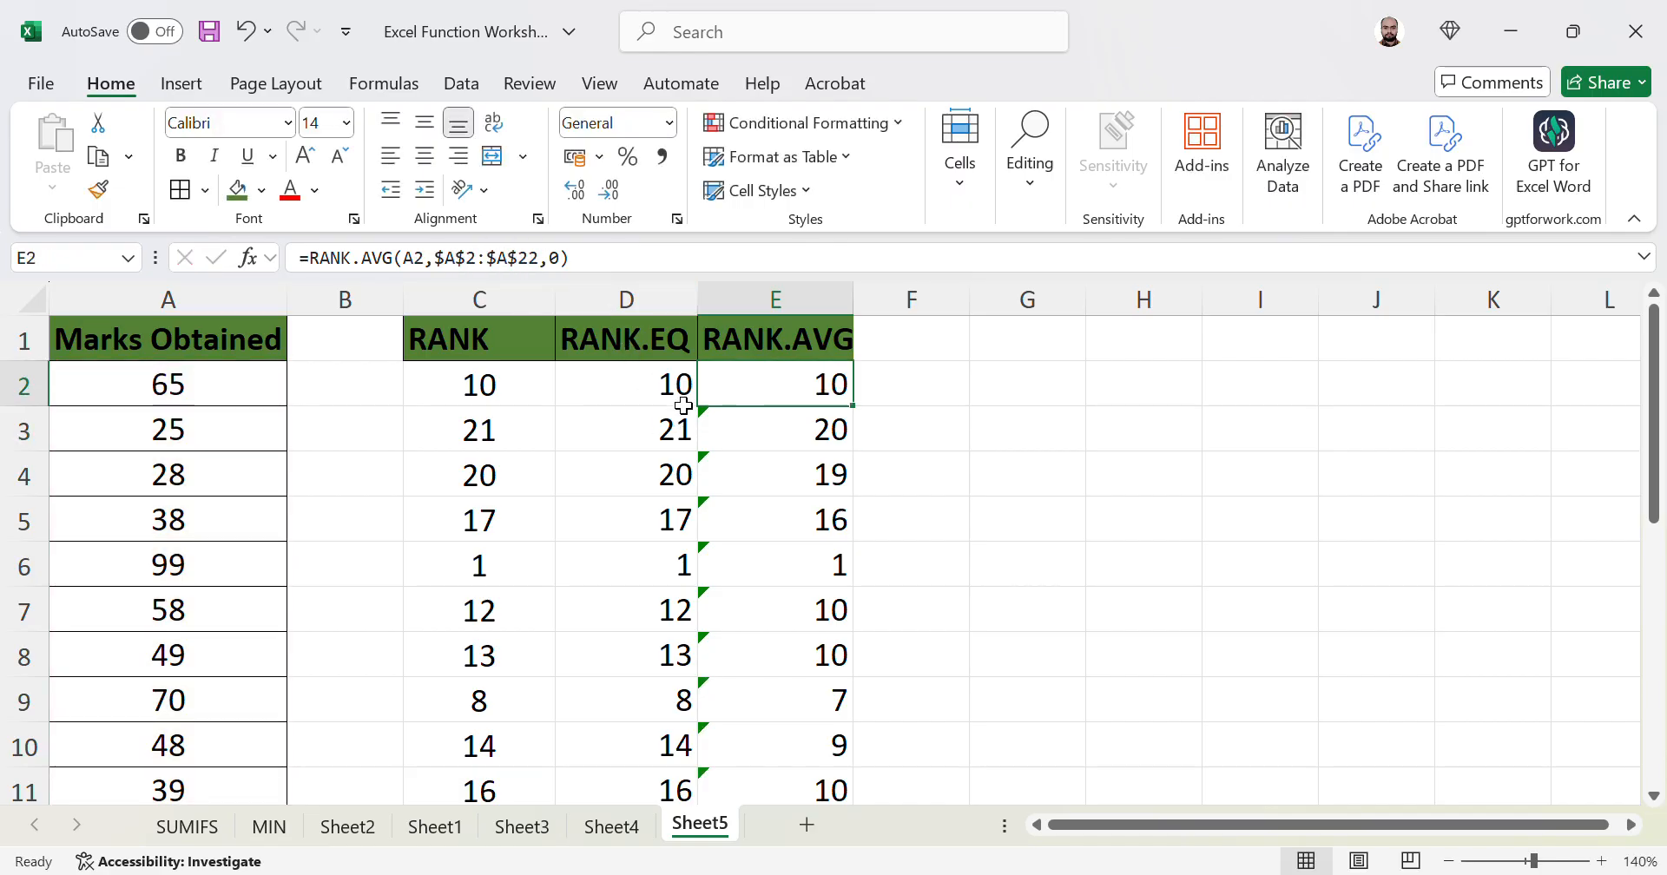
- Refill column E with the corrected formula and check ranks like the mark 58 in row 7
double_click(867, 417)
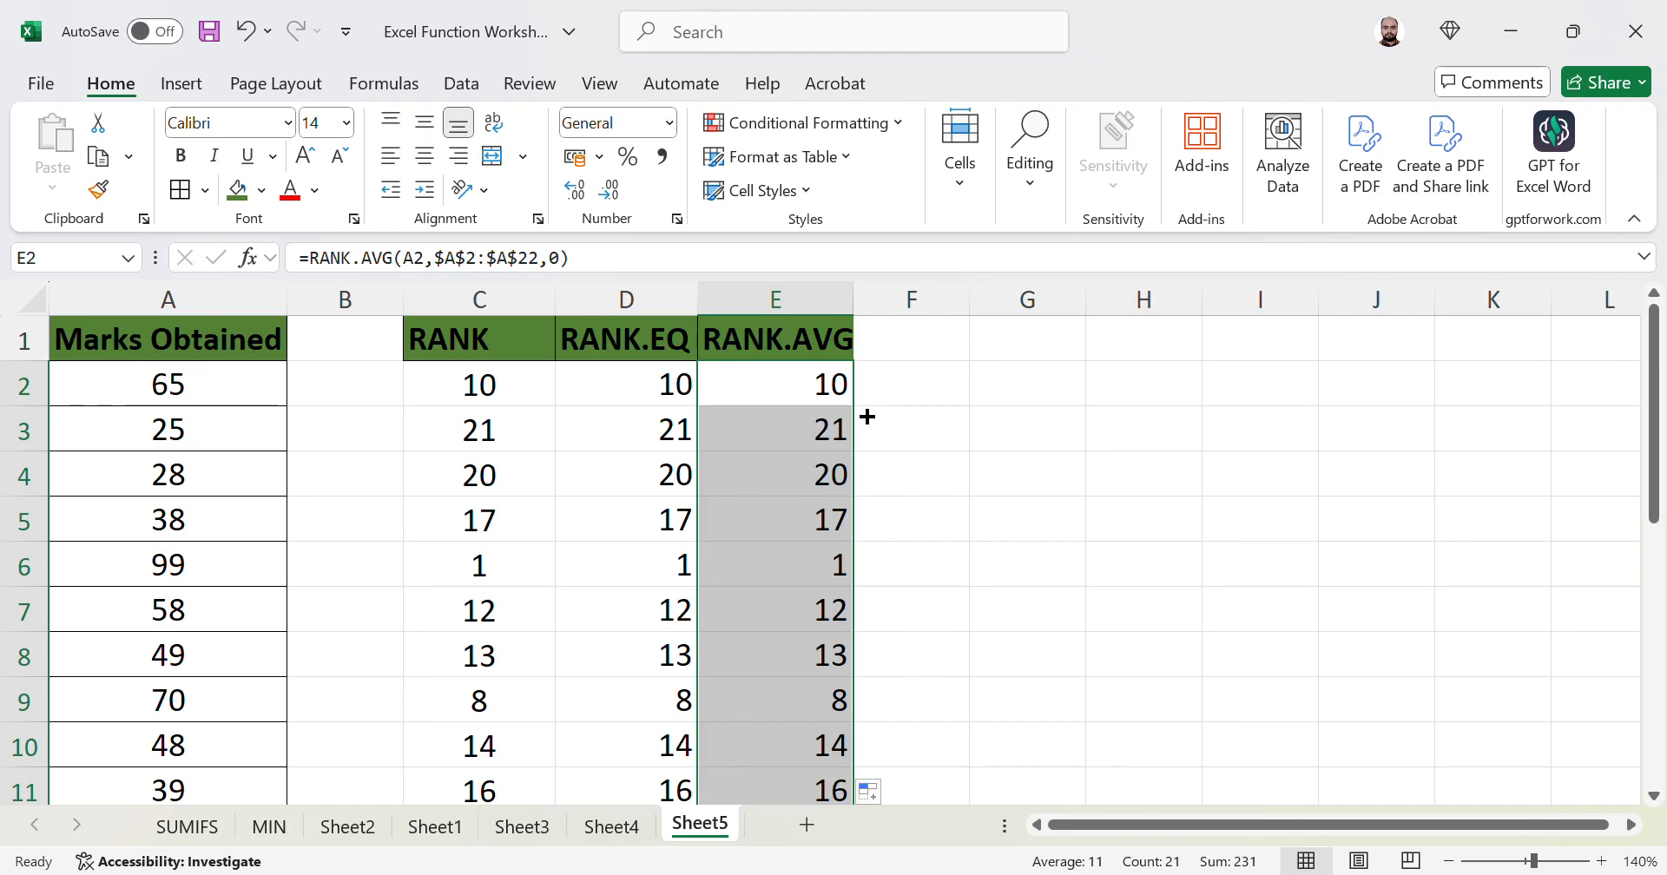
click(842, 429)
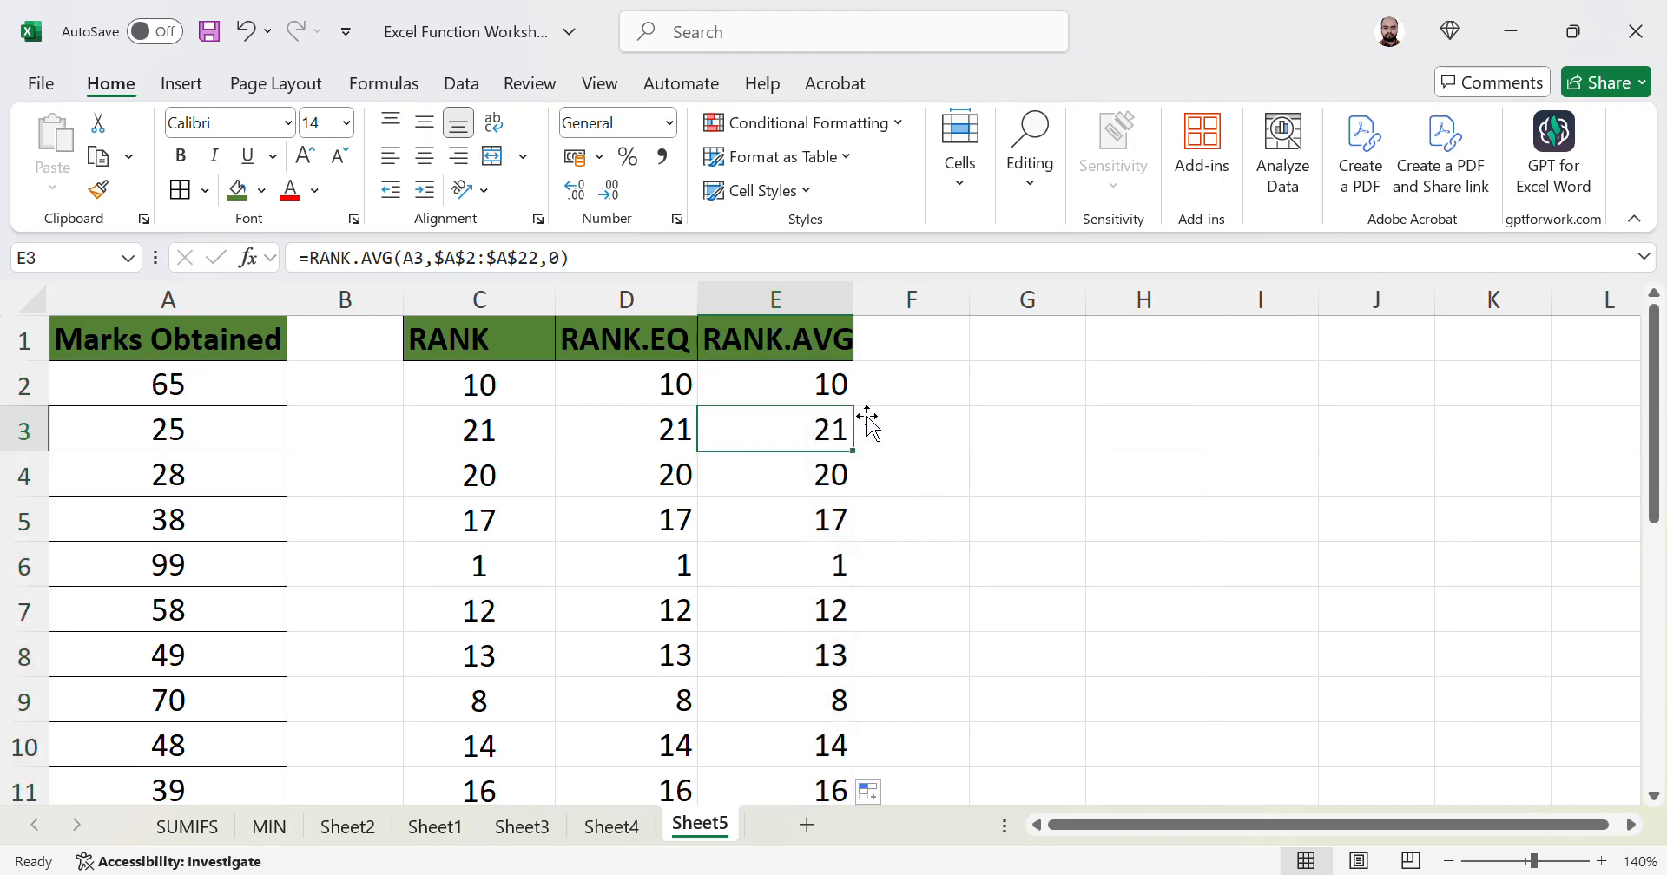
key(Down)
key(Down)
key(Down)
key(Down)
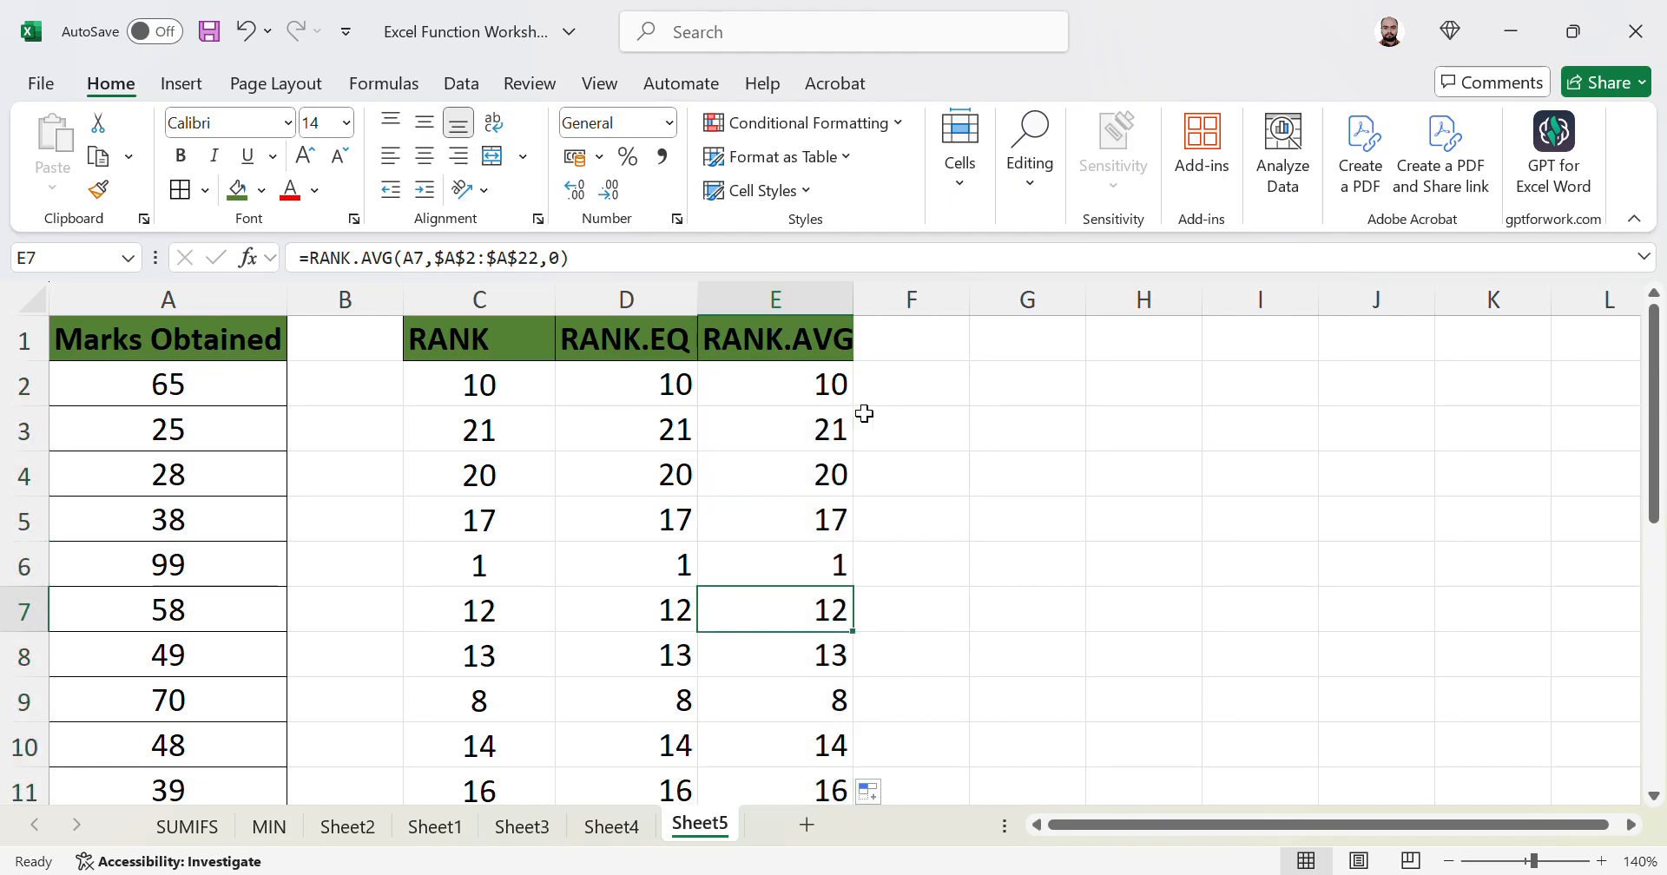
key(Left)
key(Left)
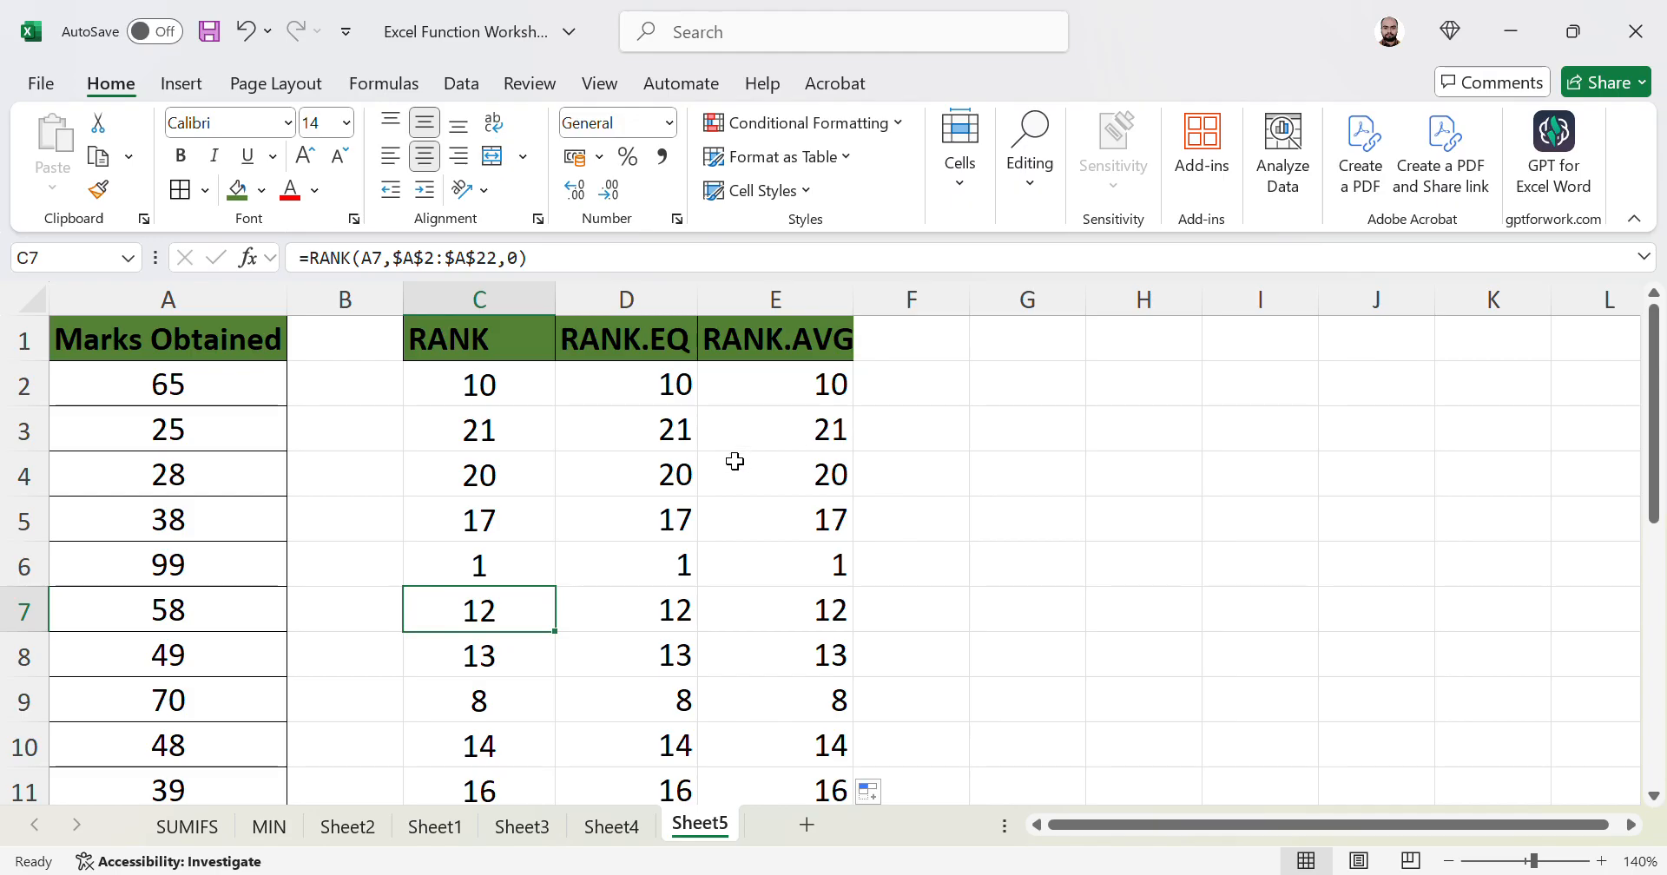
key(Left)
key(Left)
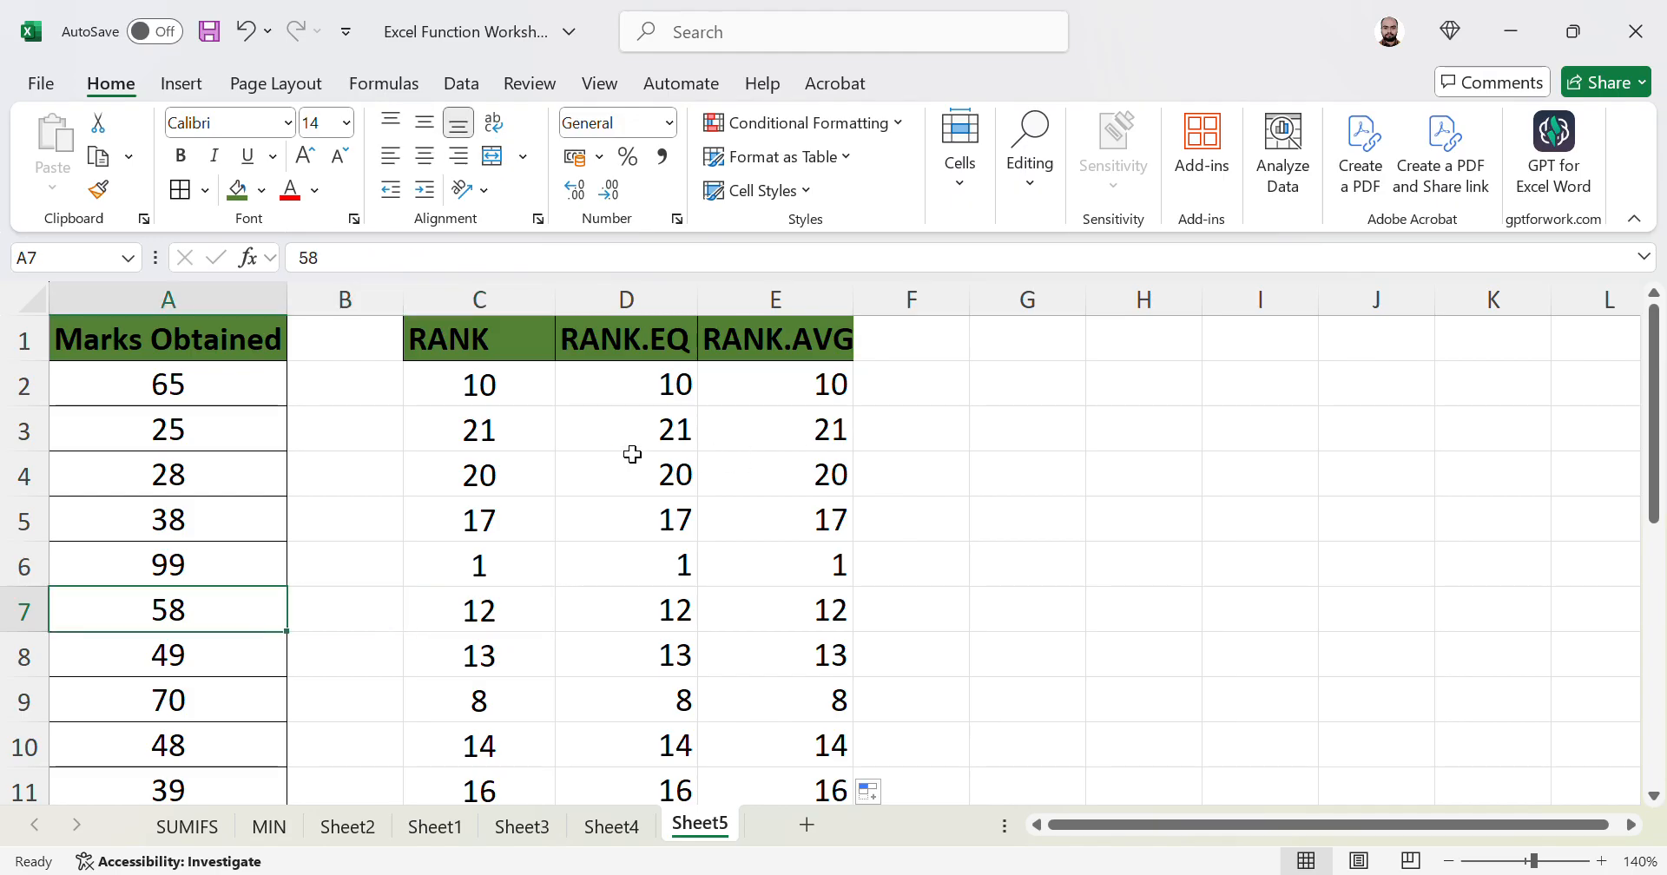
- Copy the mark 58 from A7 into A8 to create a tie
key(ctrl+c)
key(Down)
key(ctrl+v)
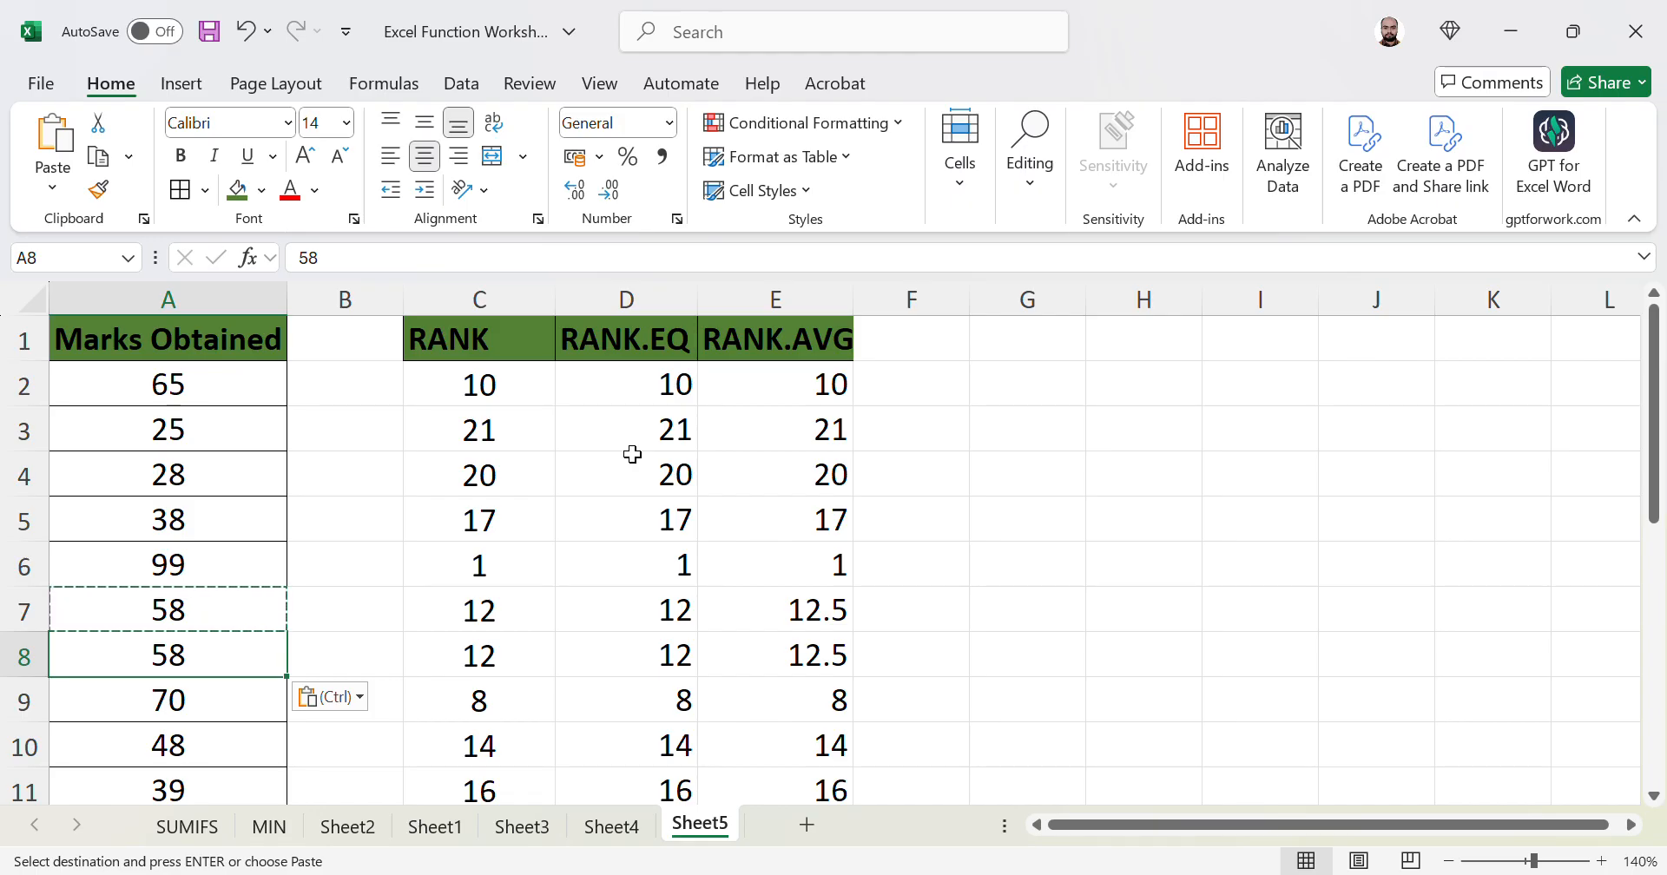
- Compare row 7's RANK.AVG result of 12.5 with its RANK.EQ result of 12
key(Up)
key(Right)
key(Right)
key(Right)
key(Right)
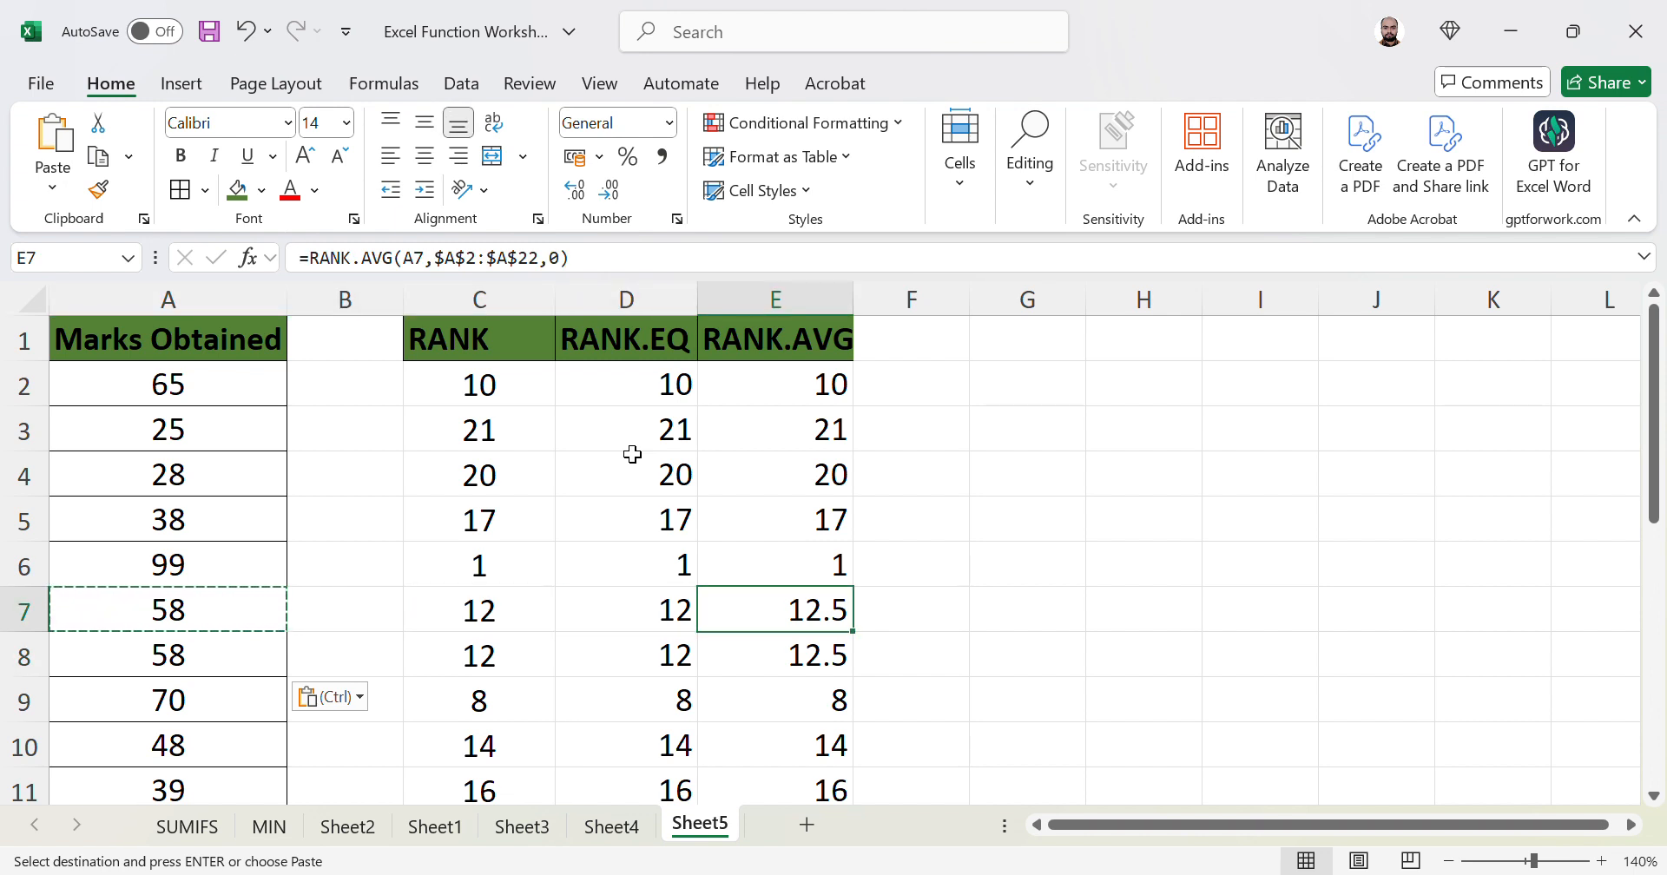
key(Left)
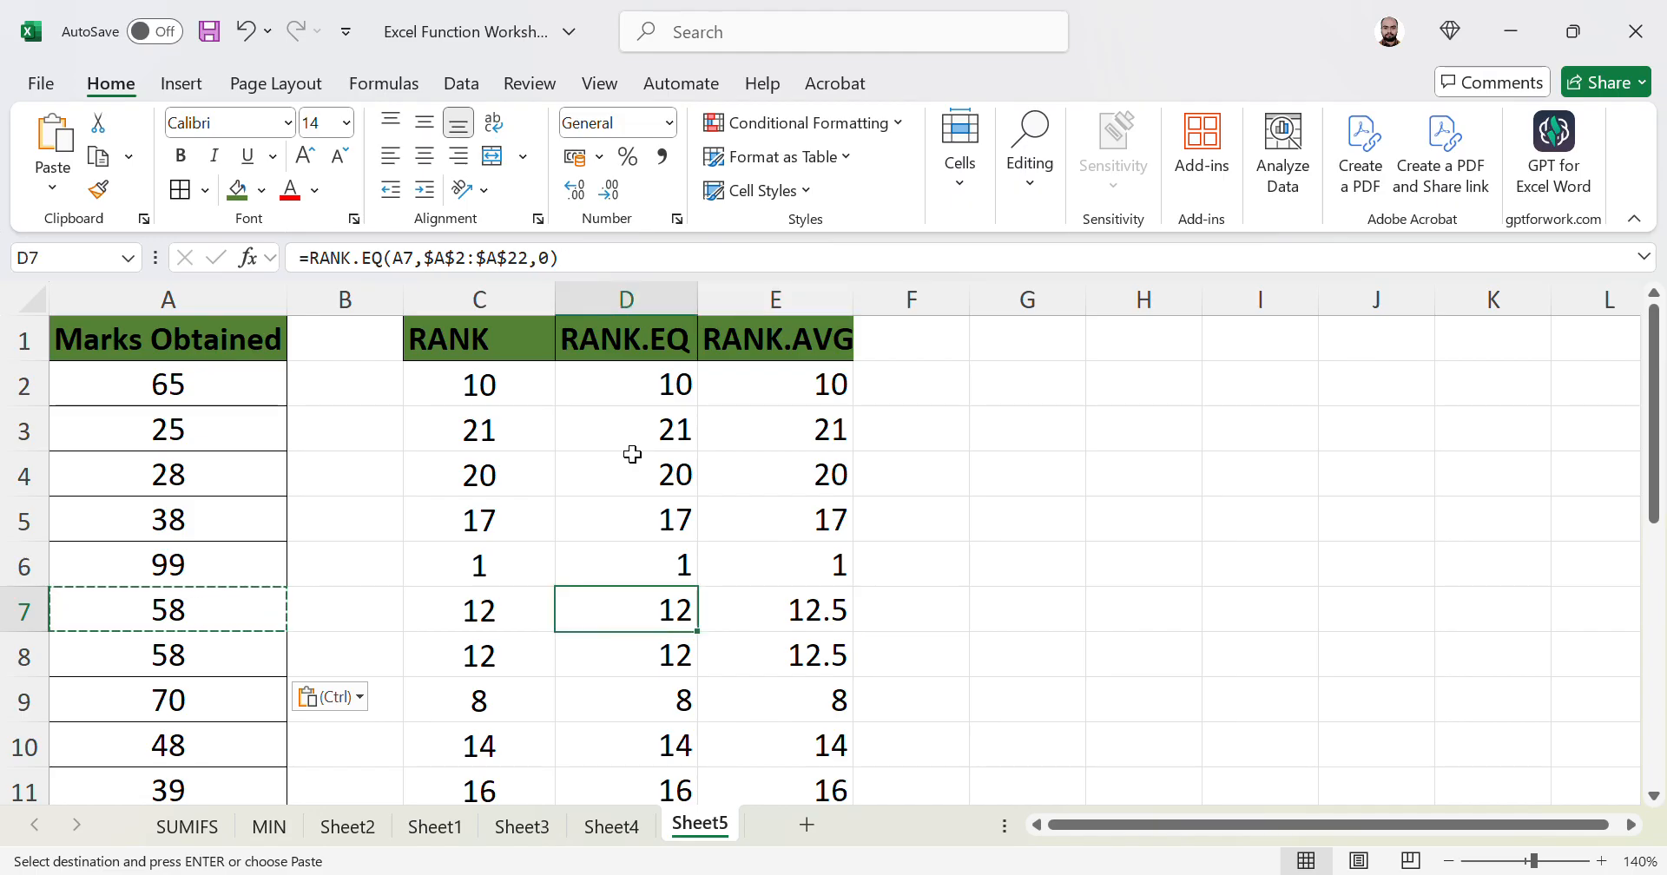